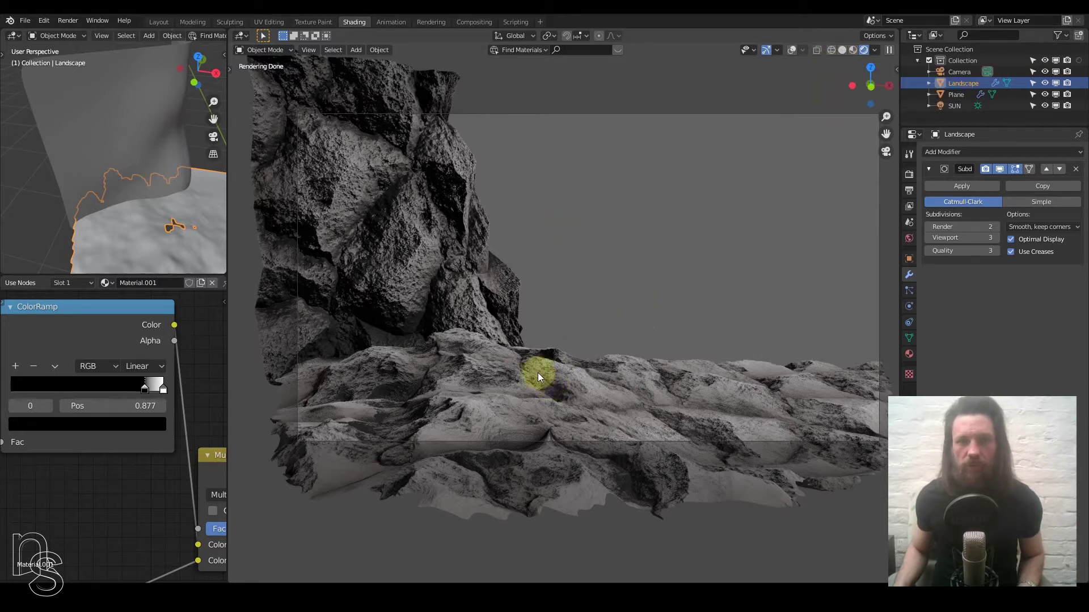
# Show the viewport overlays and add a plane mesh with the 3D cursor placed on the rocky ground
pyautogui.click(791, 50)
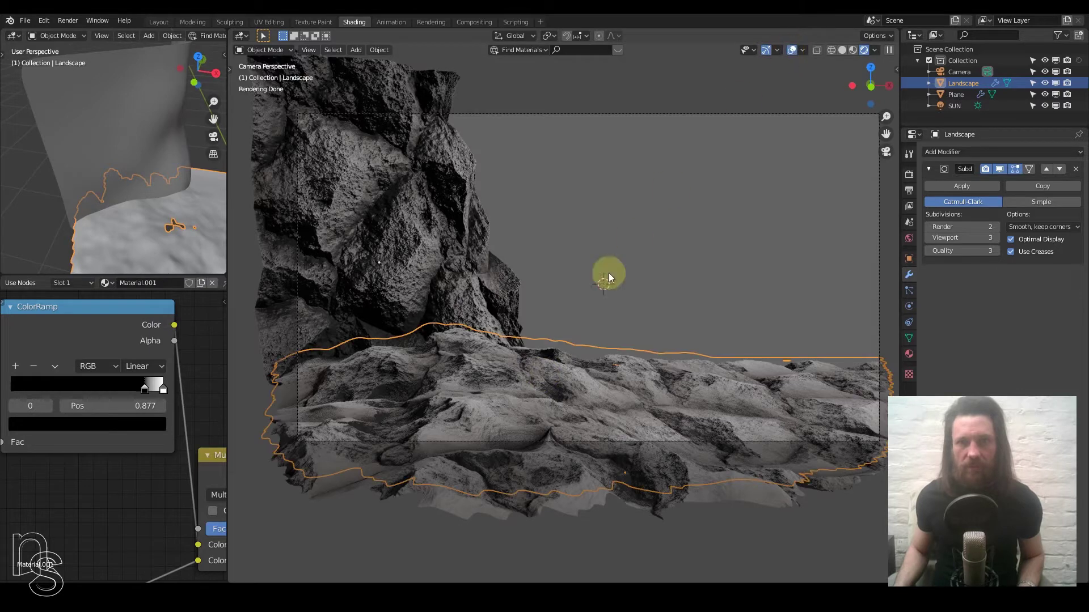
pyautogui.keyDown('shift'); pyautogui.rightClick(509, 397); pyautogui.keyUp('shift')
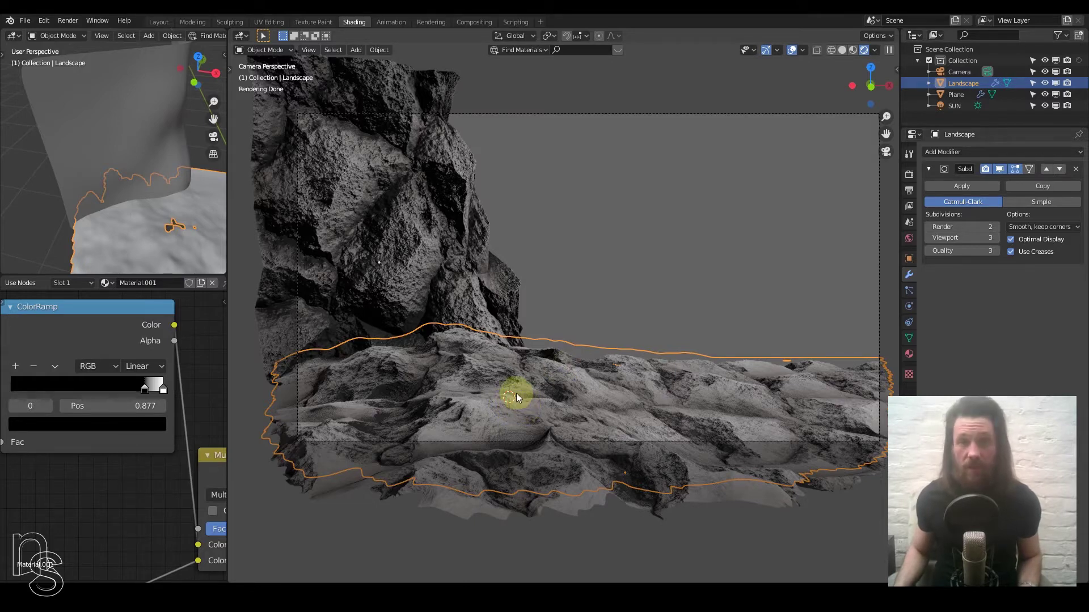
pyautogui.hotkey('shift', 'a')
pyautogui.moveTo(513, 366)
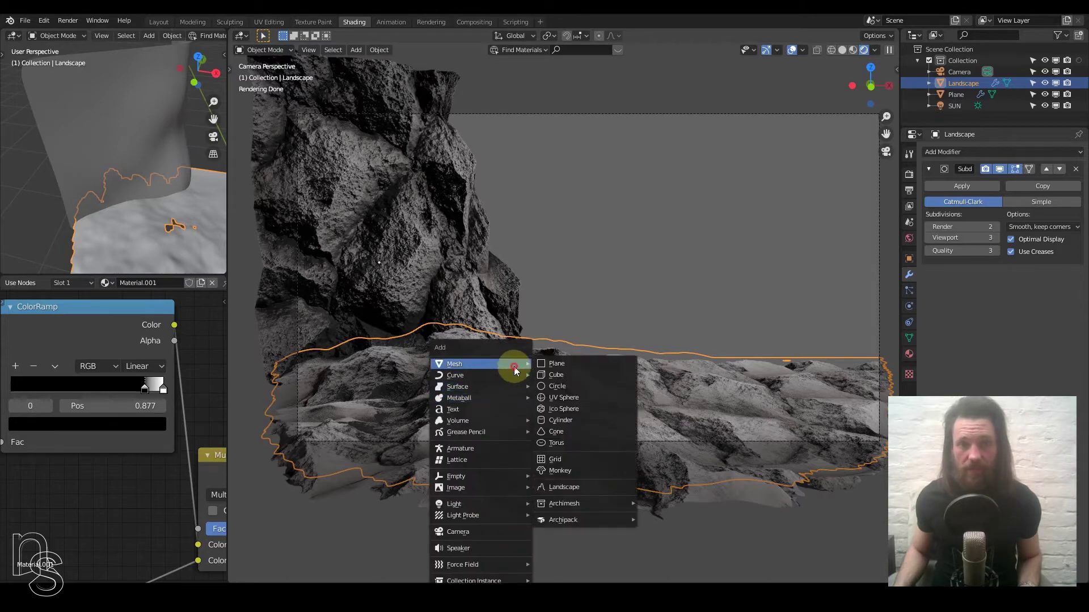
pyautogui.click(559, 363)
# Rotate the new plane 90° about the X axis and move it up above the ground
pyautogui.write('r')
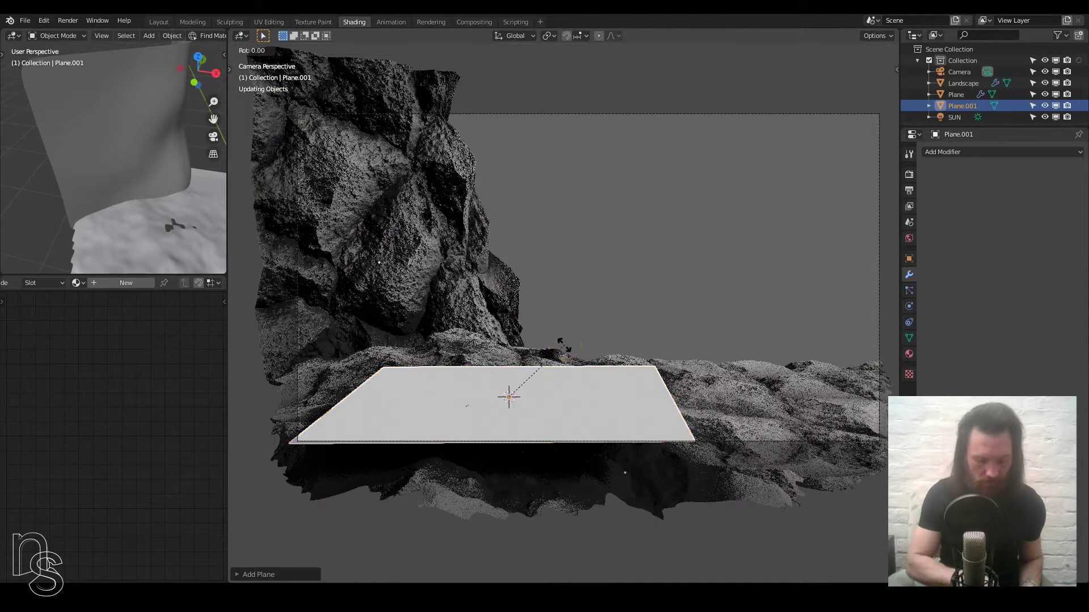
pyautogui.write('x90')
pyautogui.press('Return')
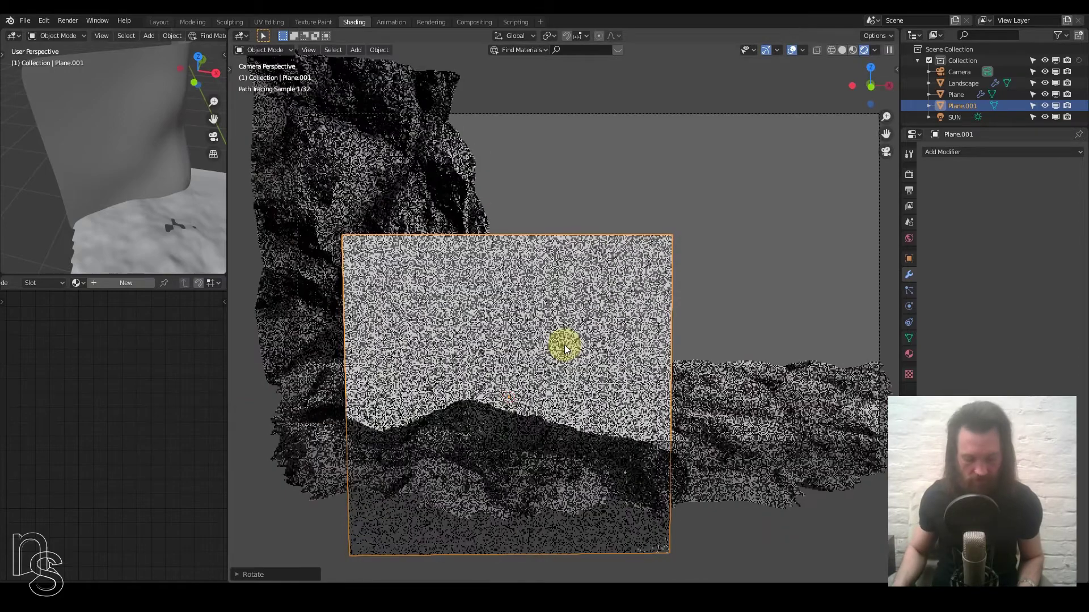
pyautogui.press('g')
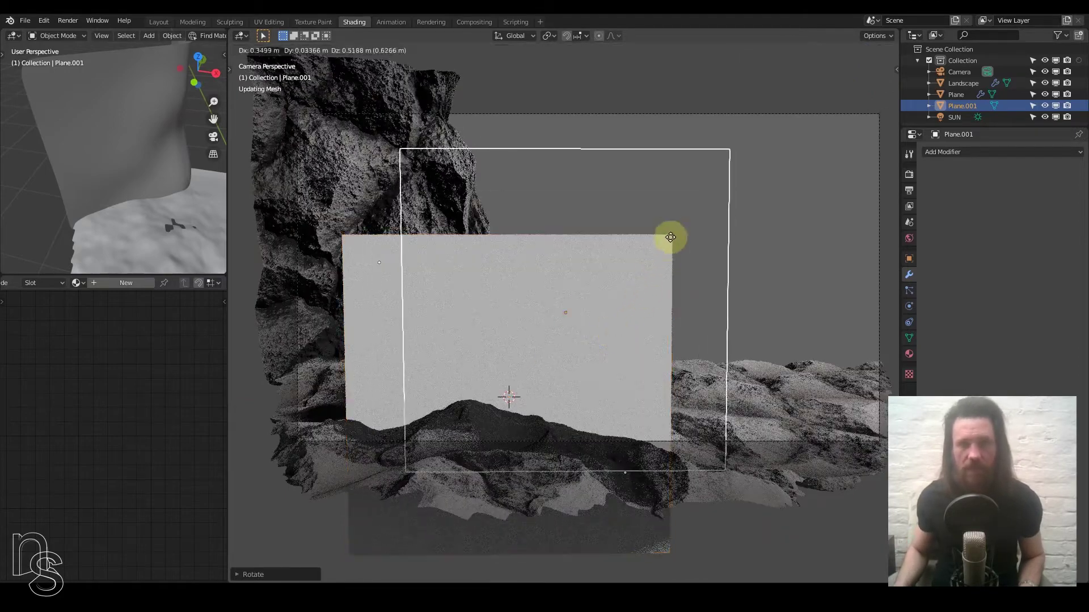
pyautogui.click(668, 235)
# Switch the viewport to solid shading and scale the upright plane down to a small square
pyautogui.click(842, 50)
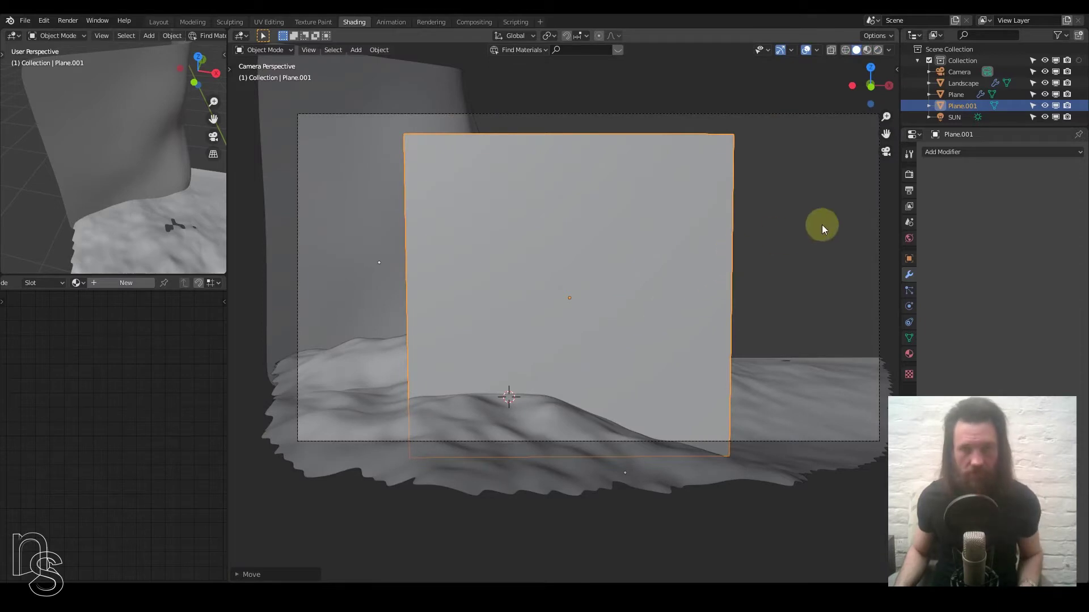
pyautogui.press('s')
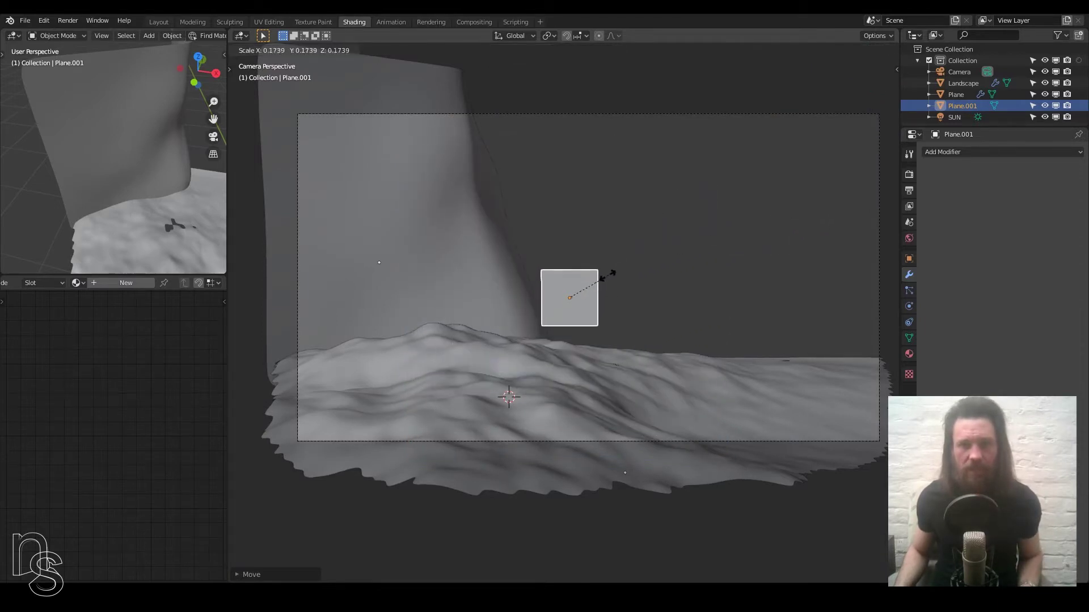
pyautogui.click(583, 291)
# In the front view, move the small plane into the empty space beside the camera, away from the cliff
pyautogui.scroll(5, 564, 329)
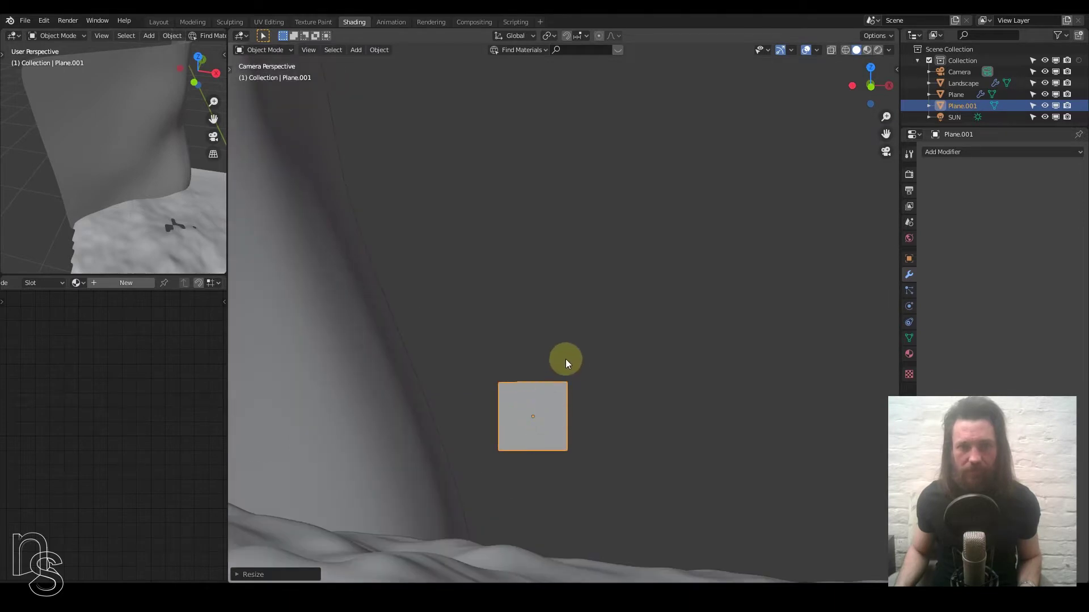
pyautogui.press('KP_1')
pyautogui.scroll(3, 613, 284)
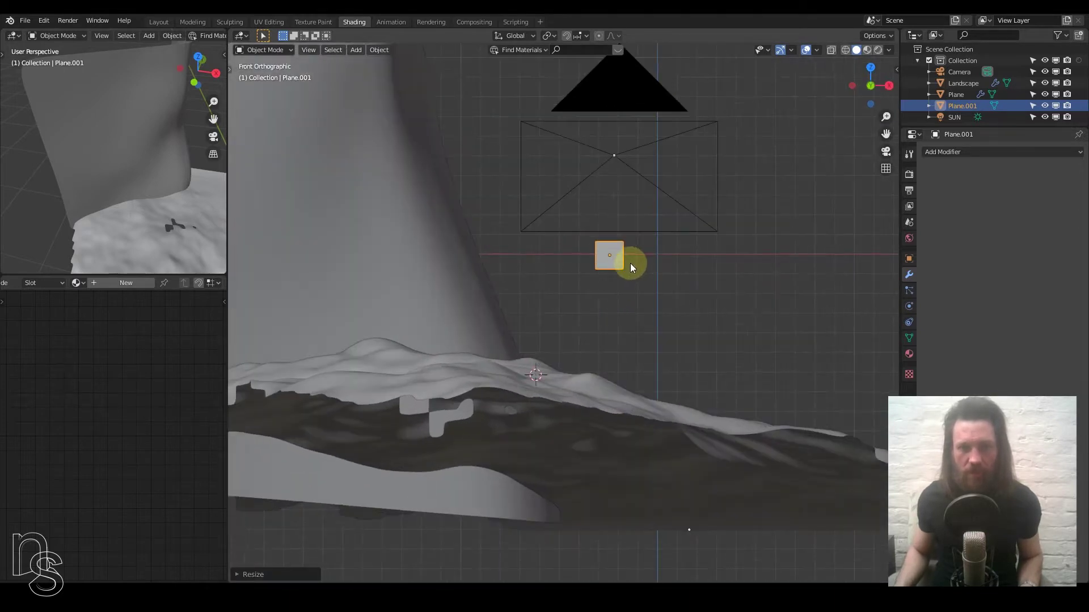
pyautogui.keyDown('shift'); pyautogui.moveTo(631, 264); pyautogui.dragTo(455, 412, button='middle'); pyautogui.keyUp('shift')
pyautogui.press('g')
pyautogui.click(719, 221)
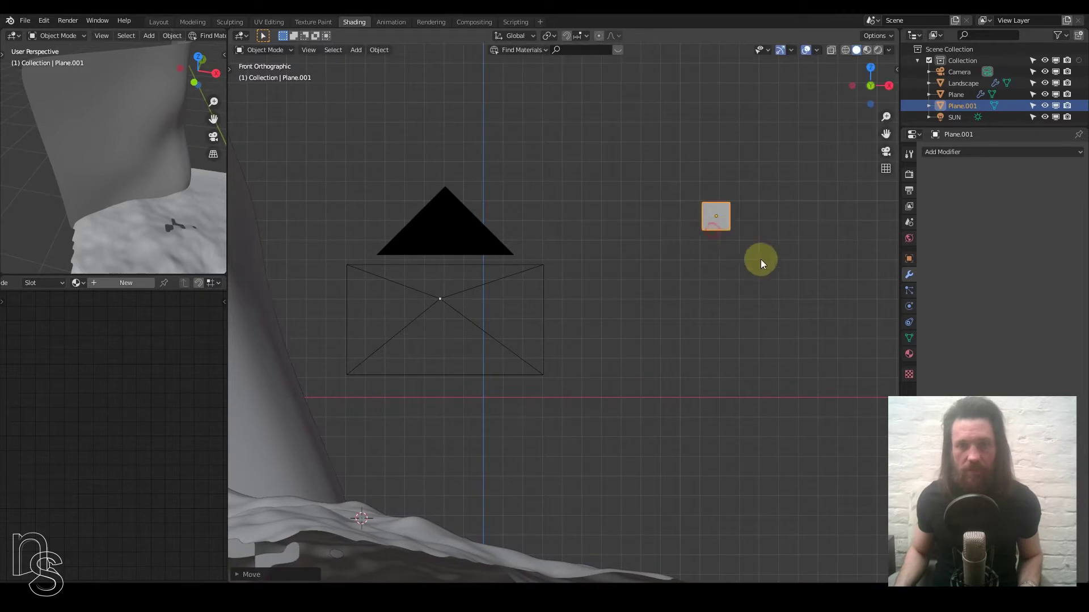
# Enter Edit Mode on the small plane and select its two upper vertices in vertex select mode
pyautogui.keyDown('shift'); pyautogui.moveTo(761, 262); pyautogui.dragTo(590, 389, button='middle'); pyautogui.keyUp('shift')
pyautogui.scroll(4, 584, 380)
pyautogui.keyDown('shift'); pyautogui.moveTo(552, 433); pyautogui.dragTo(585, 320, button='middle'); pyautogui.keyUp('shift')
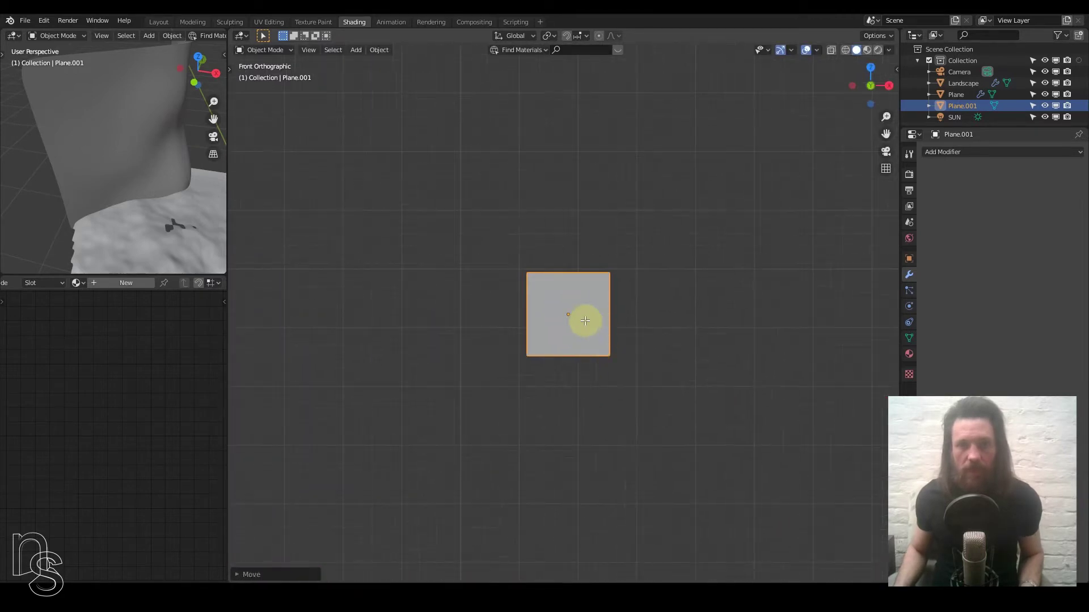
pyautogui.press('Tab')
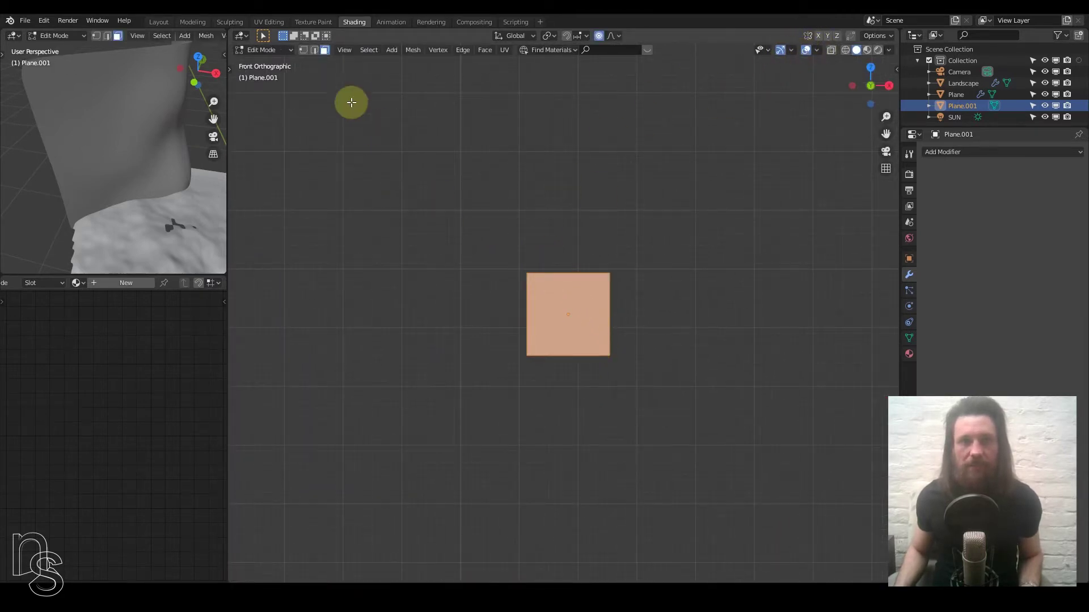
pyautogui.click(303, 50)
pyautogui.moveTo(483, 238); pyautogui.dragTo(680, 309)
pyautogui.scroll(-3, 639, 342)
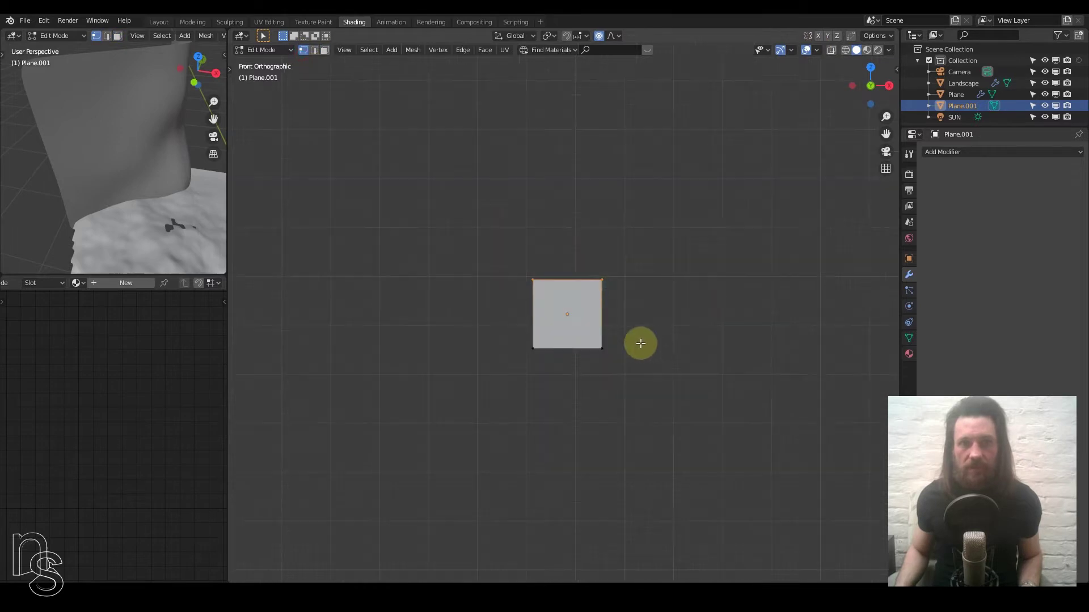
pyautogui.keyDown('shift'); pyautogui.moveTo(629, 352); pyautogui.dragTo(639, 438, button='middle'); pyautogui.keyUp('shift')
pyautogui.press('g')
pyautogui.press('z')
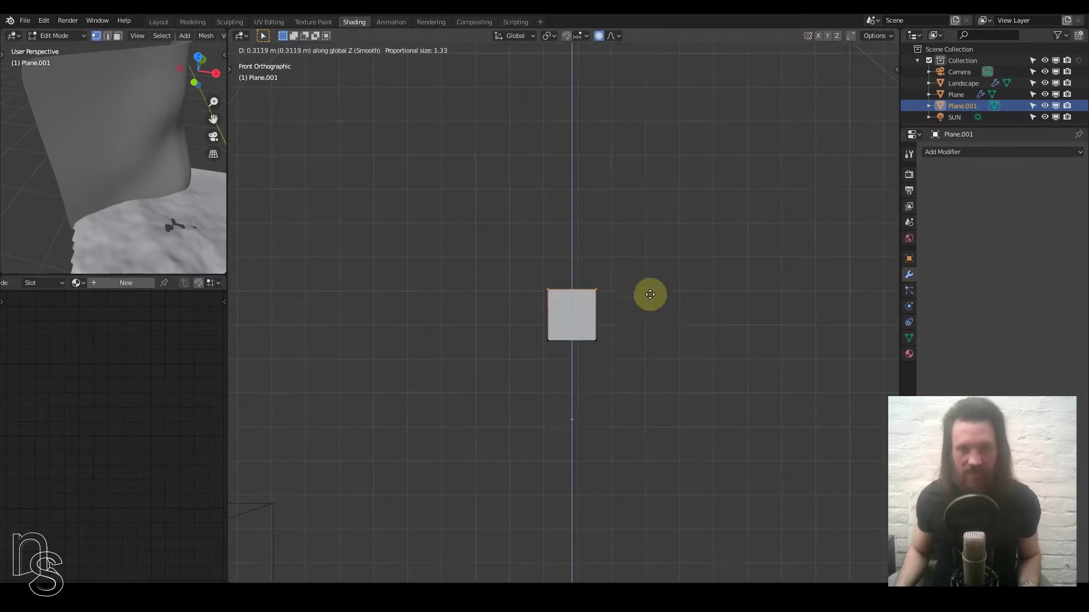
pyautogui.rightClick(649, 260)
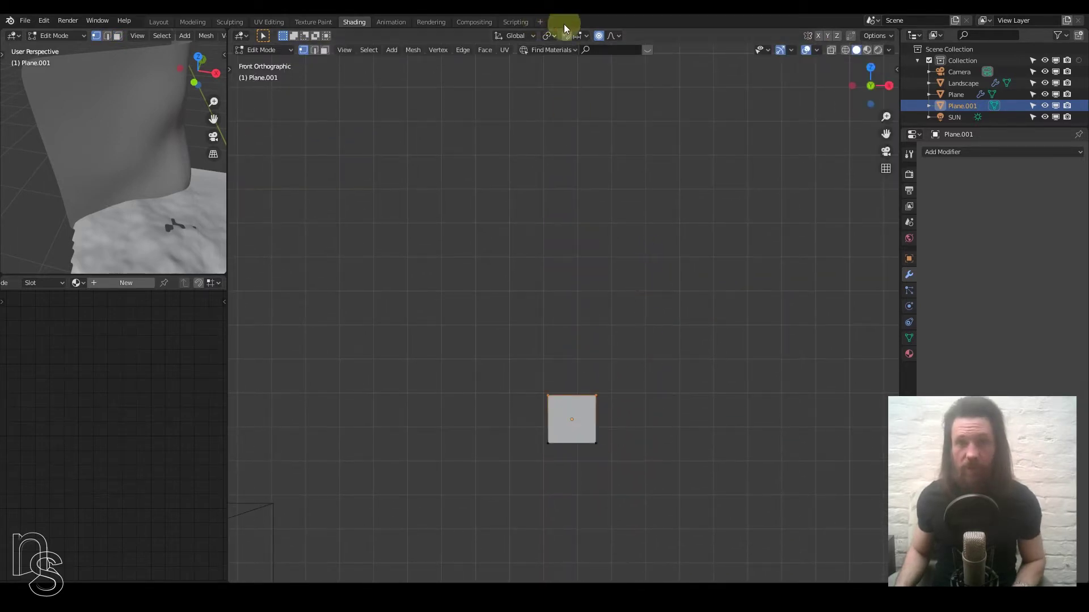
# Disable proportional editing and raise the plane's upper vertices along Z to stretch it into a tall, narrow strip
pyautogui.click(599, 38)
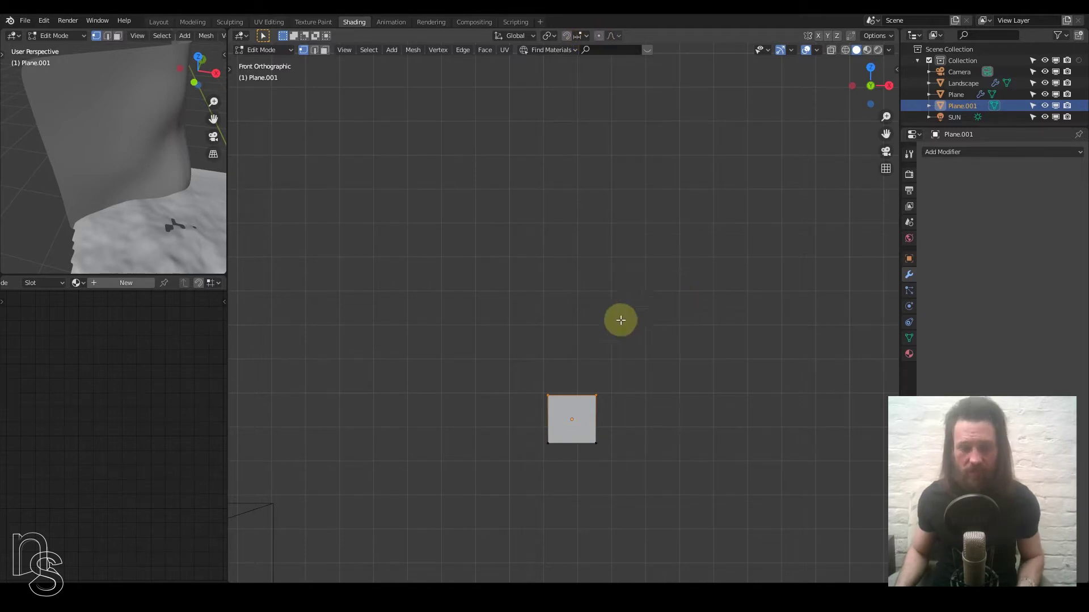
pyautogui.press('g')
pyautogui.press('z')
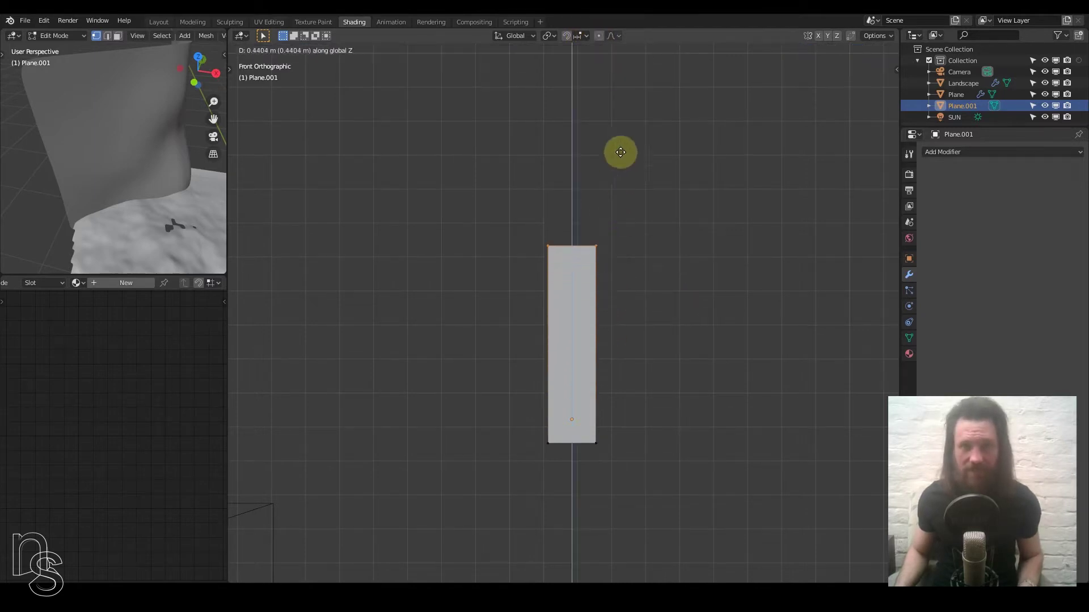
pyautogui.click(629, 78)
pyautogui.scroll(-4, 620, 340)
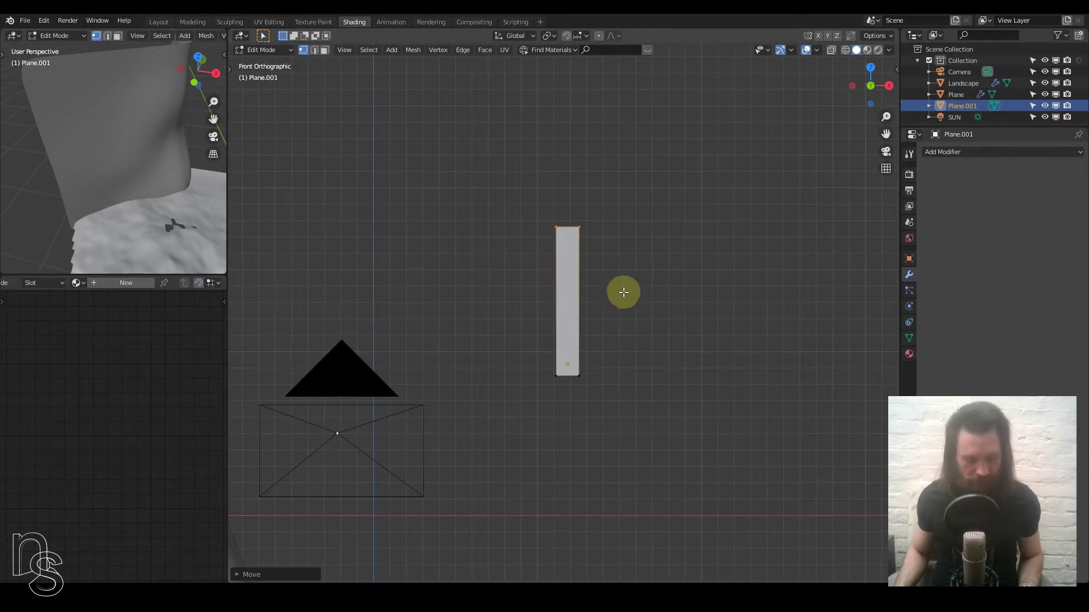
pyautogui.press('g')
pyautogui.press('z')
pyautogui.click(636, 113)
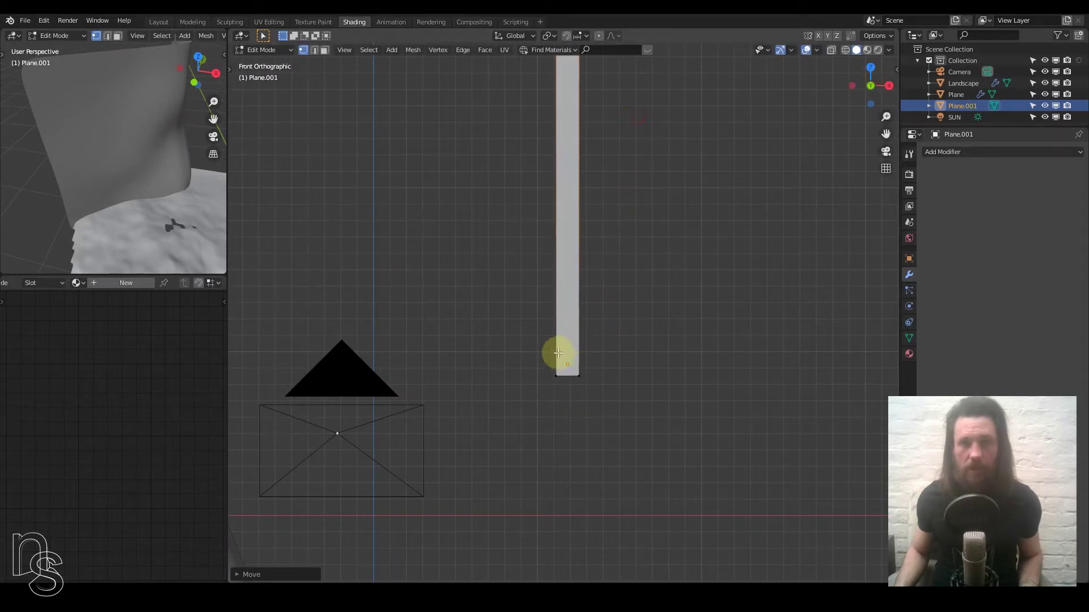
# Lower the strip's bottom vertices along Z to make the strip longer
pyautogui.press('g')
pyautogui.press('z')
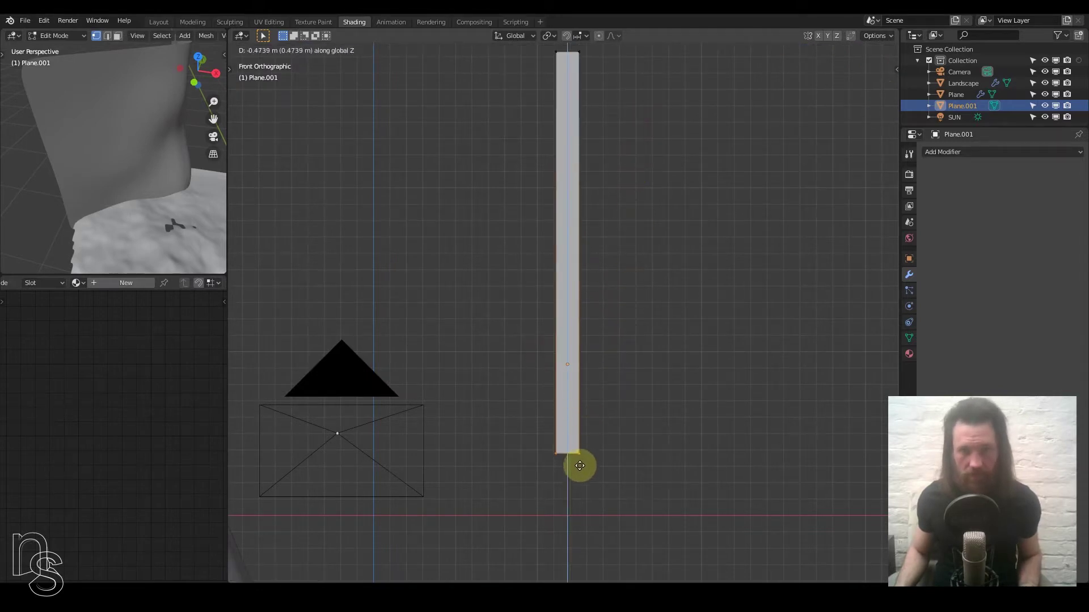
pyautogui.click(573, 509)
# Add three evenly spaced horizontal loop cuts along the strip
pyautogui.scroll(-2, 573, 397)
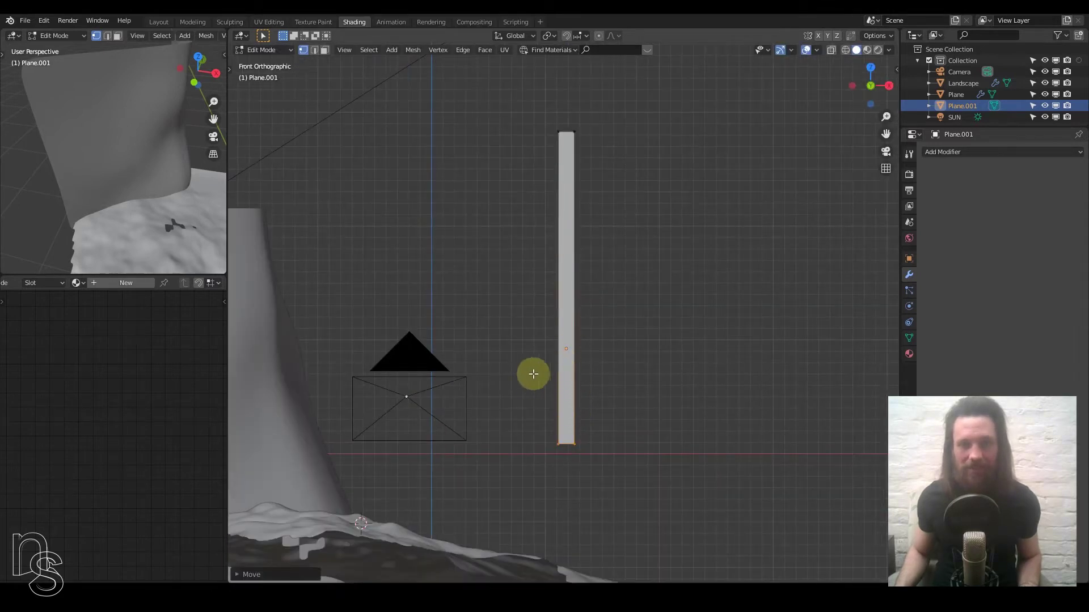
pyautogui.scroll(4, 602, 221)
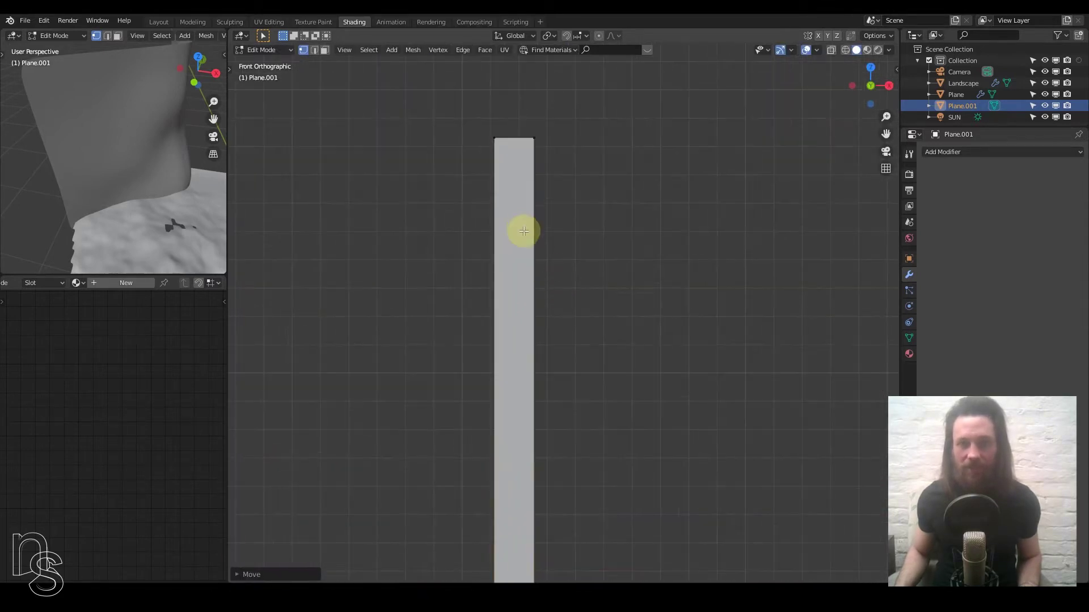
pyautogui.scroll(-3, 532, 391)
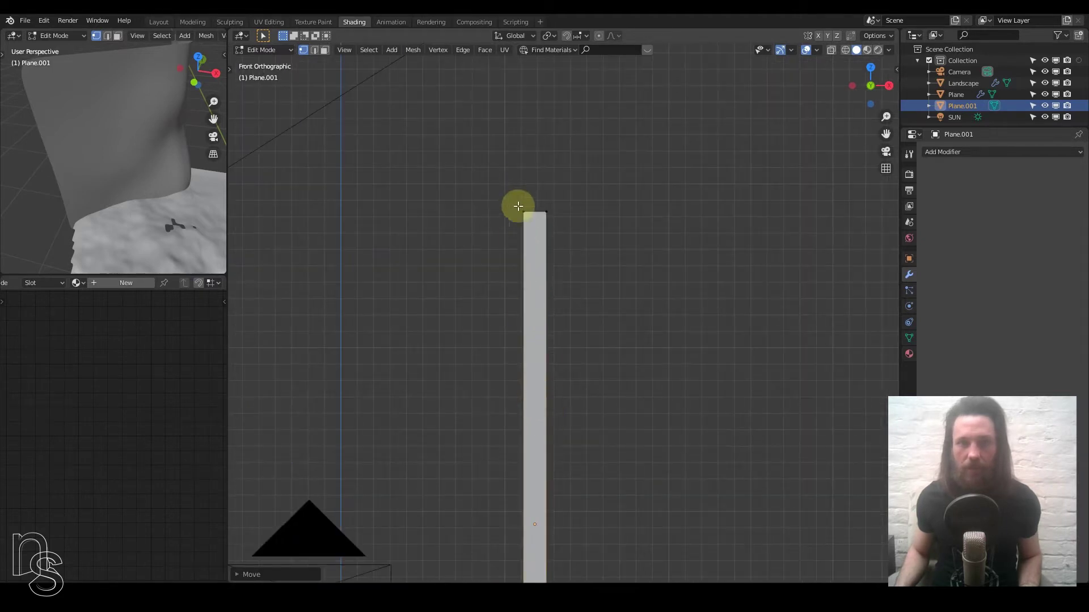
pyautogui.keyDown('shift'); pyautogui.moveTo(544, 444); pyautogui.dragTo(547, 319, button='middle'); pyautogui.keyUp('shift')
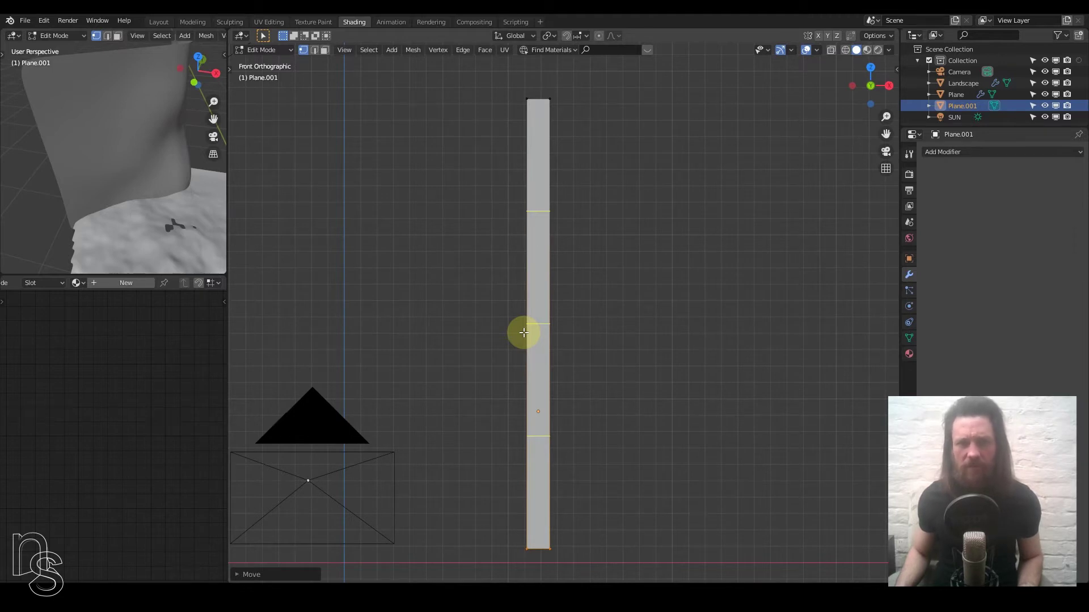
pyautogui.click(523, 332)
pyautogui.rightClick(520, 333)
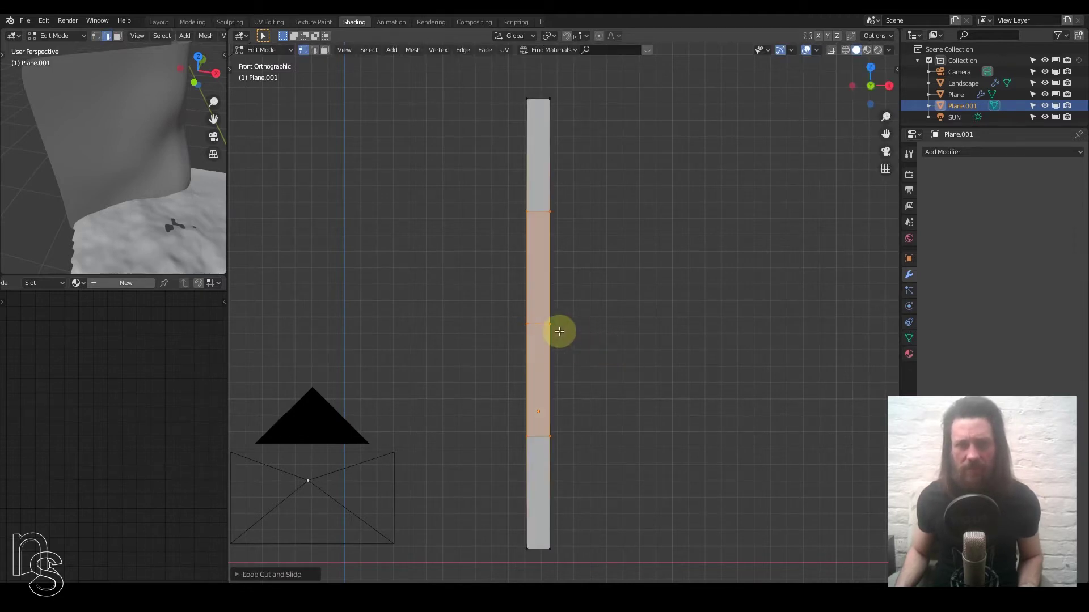
# Taper the strip by scaling its top vertices along X to about 0.09, using proportional editing with a size of 2.14
pyautogui.moveTo(559, 331); pyautogui.dragTo(559, 306, button='middle')
pyautogui.moveTo(573, 129); pyautogui.dragTo(453, 144, button='middle')
pyautogui.click(539, 153)
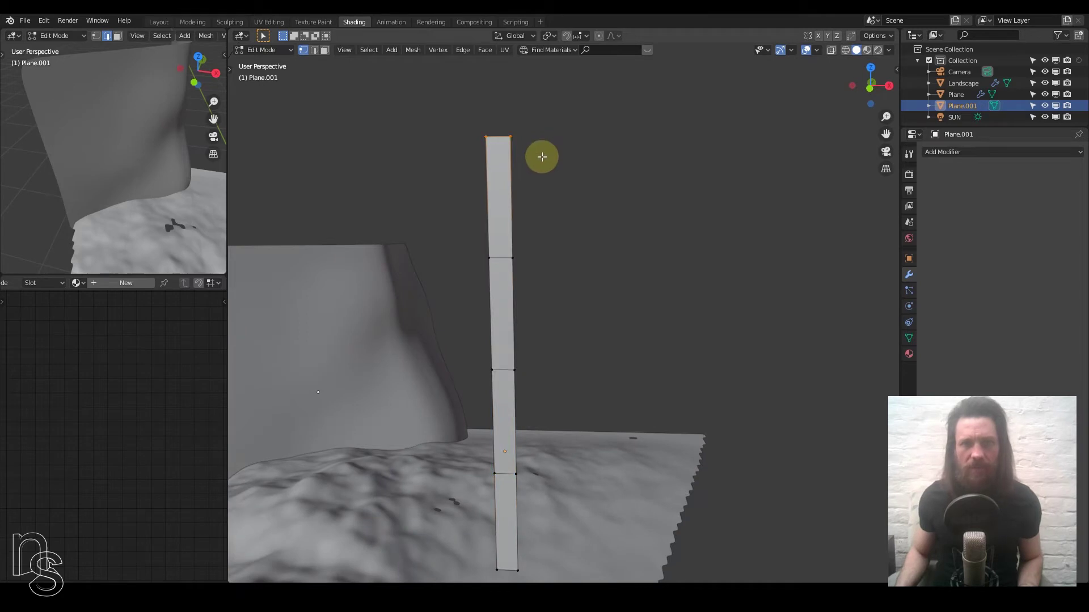
pyautogui.press('o')
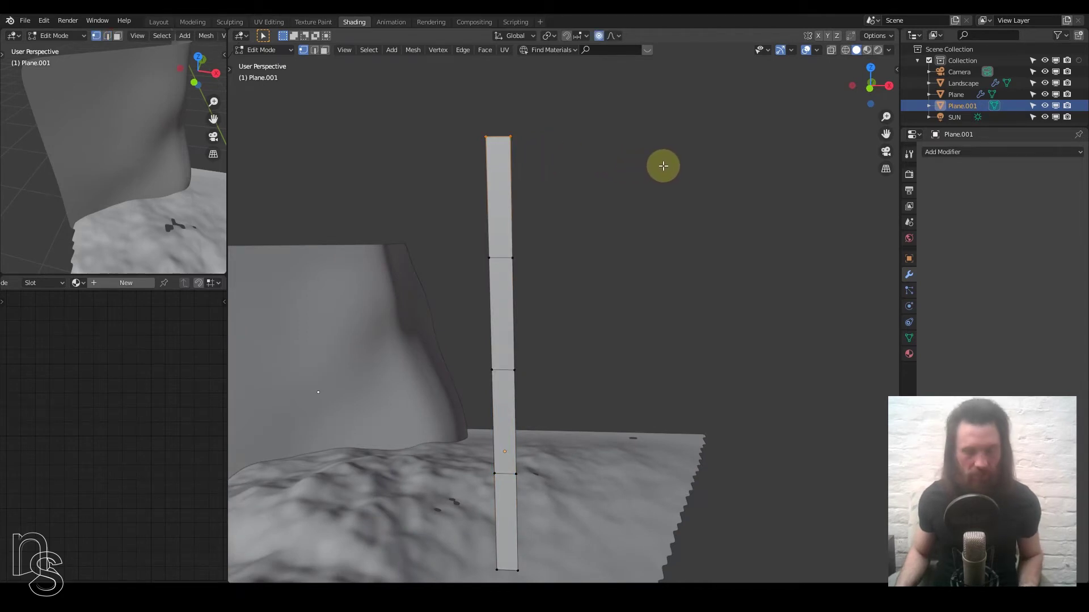
pyautogui.press('s')
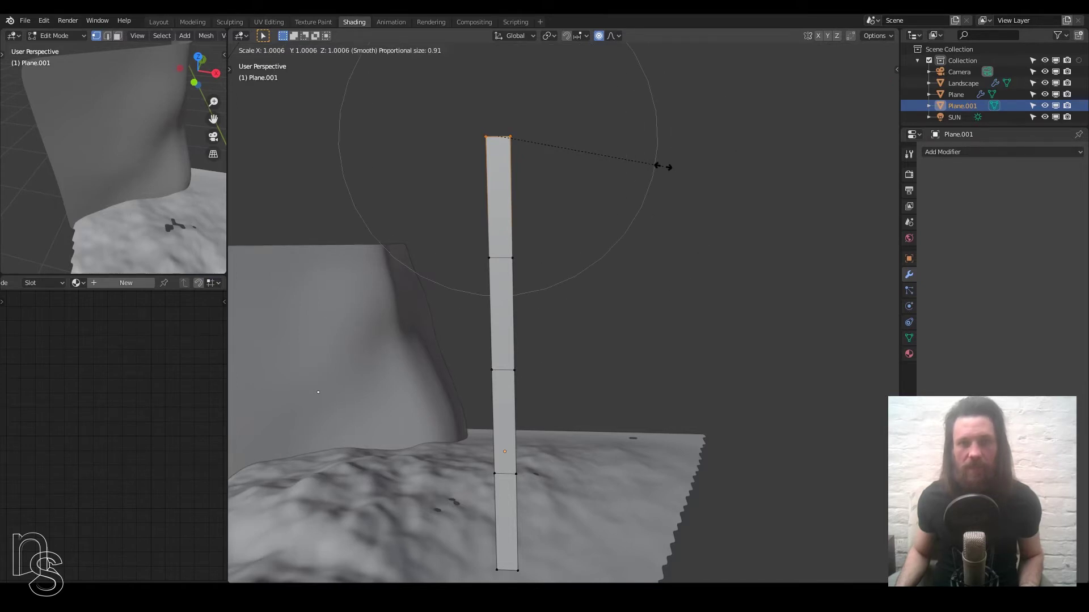
pyautogui.press('x')
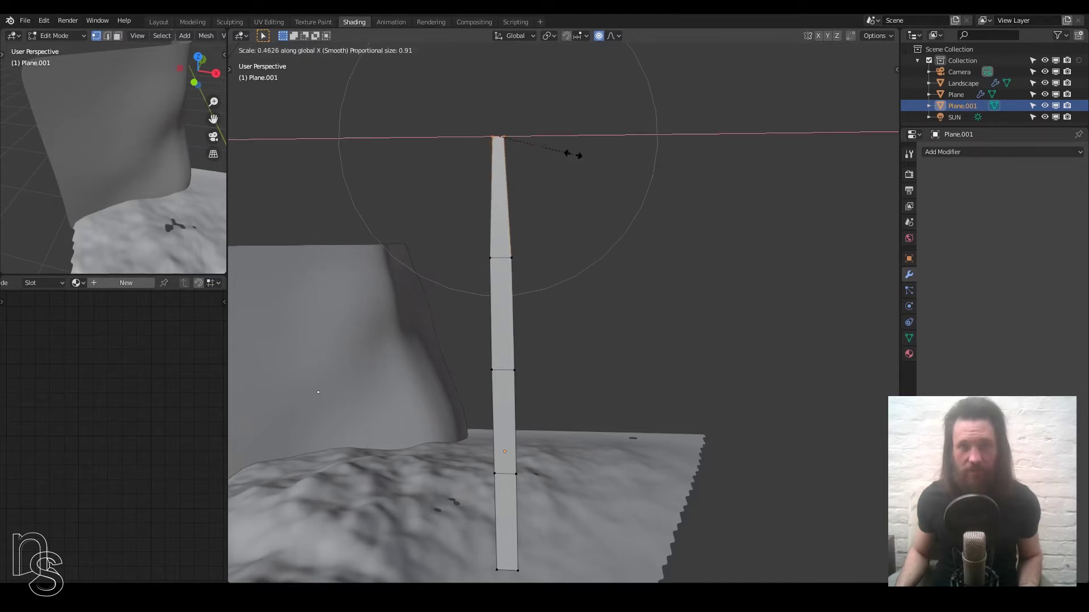
pyautogui.scroll(-4, 567, 153)
pyautogui.scroll(-8, 549, 155)
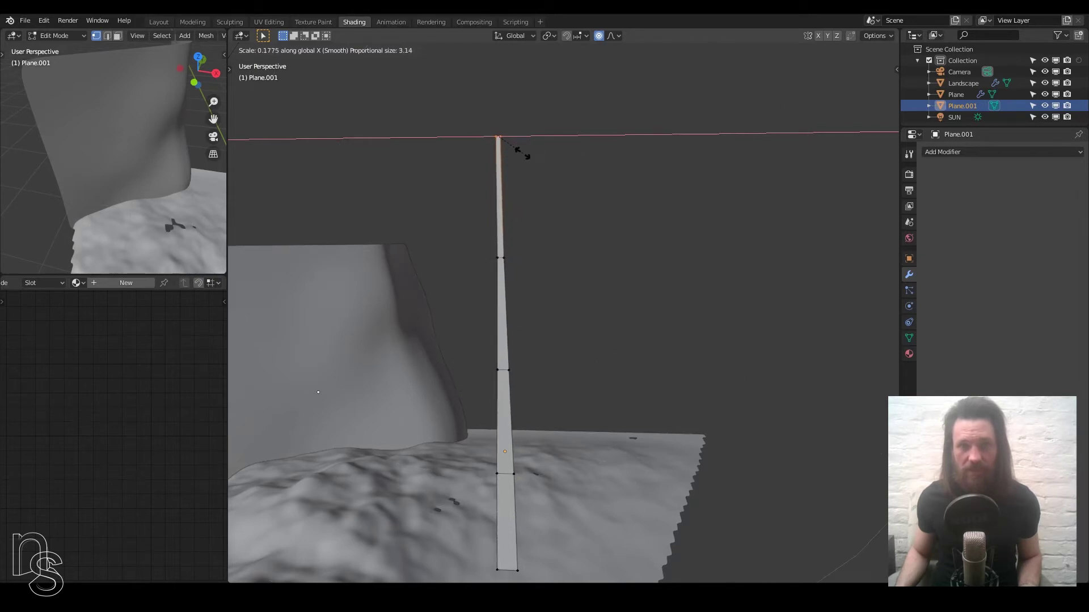
pyautogui.scroll(-1, 508, 145)
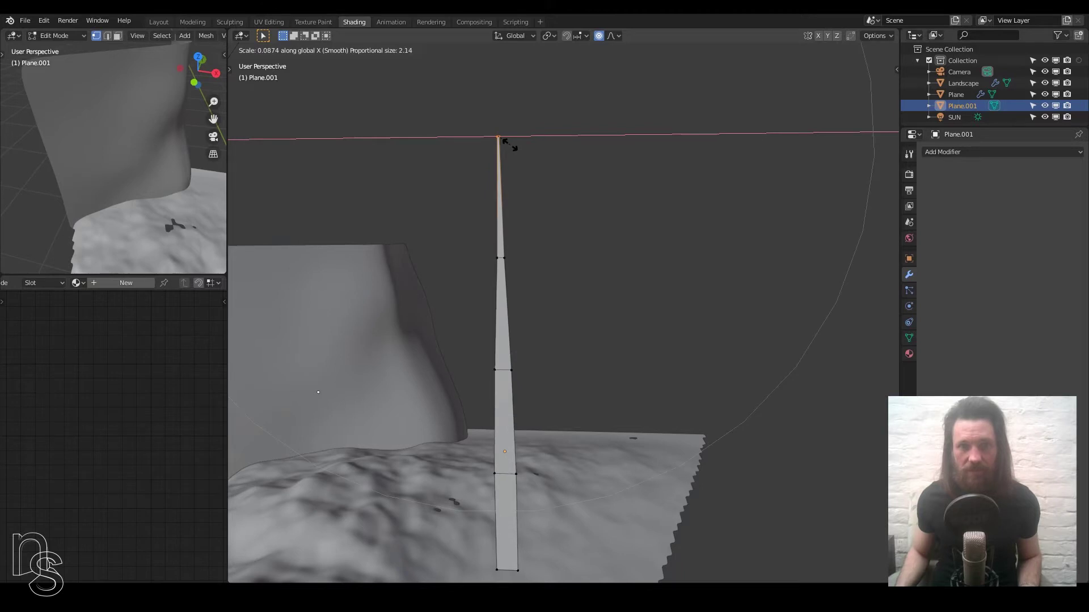
pyautogui.click(507, 148)
# Adjust the width of the strip's middle edge loop along X, using proportional editing with a size of 0.91
pyautogui.moveTo(505, 153); pyautogui.dragTo(539, 231, button='middle')
pyautogui.press('Tab')
pyautogui.press('Tab')
pyautogui.scroll(4, 544, 297)
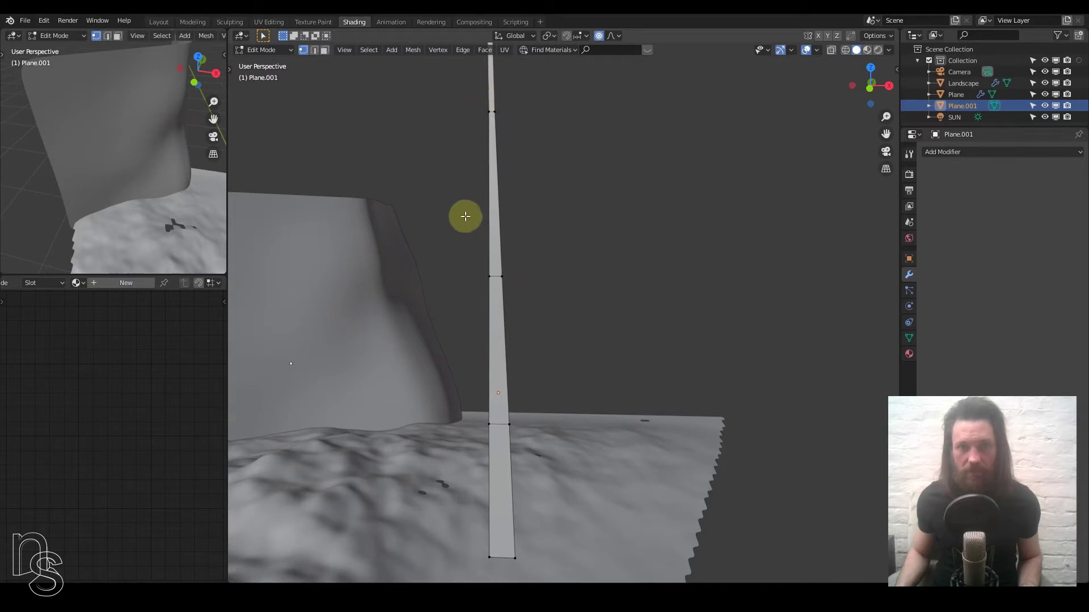
pyautogui.click(499, 276)
pyautogui.press('s')
pyautogui.press('x')
pyautogui.scroll(5, 544, 260)
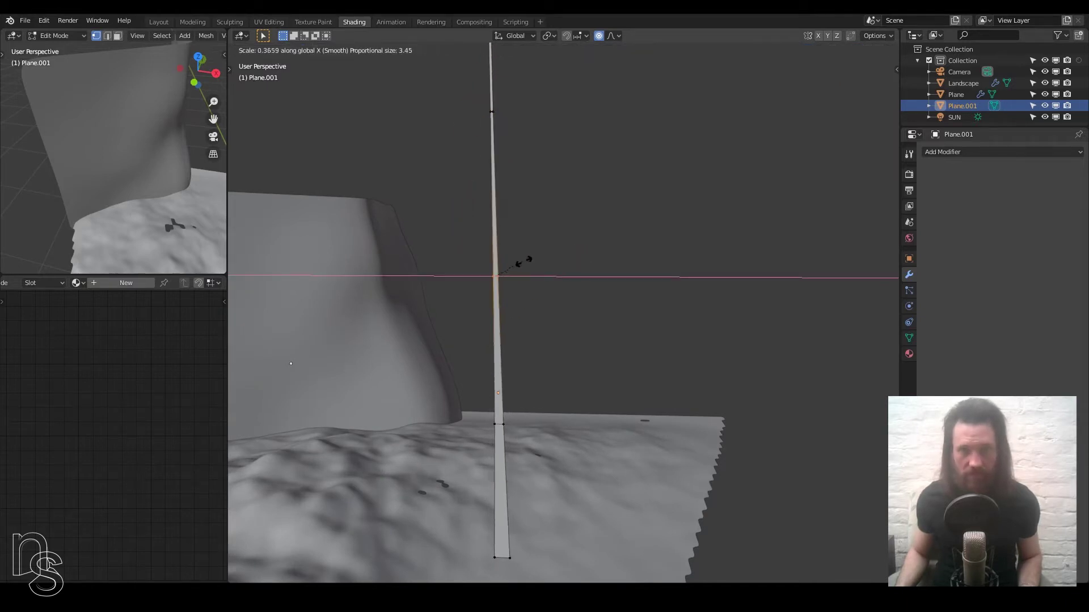
pyautogui.scroll(4, 543, 257)
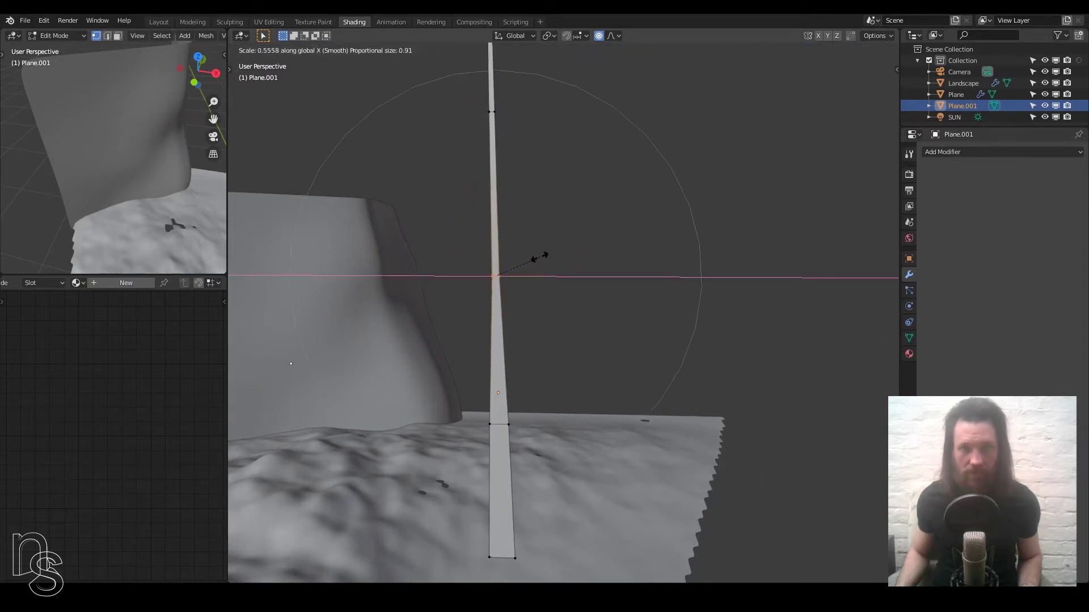
pyautogui.click(582, 246)
# Scale the strip's upper edge loop along X with proportional size 0.91, and return to Object Mode
pyautogui.moveTo(578, 247); pyautogui.dragTo(502, 210, button='middle')
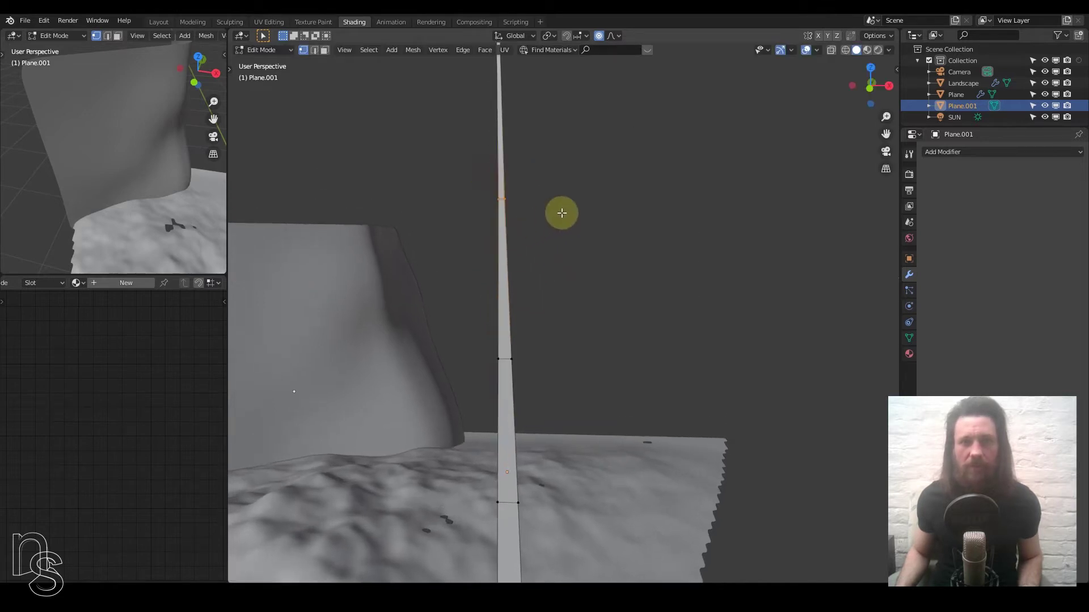
pyautogui.press('s')
pyautogui.press('x')
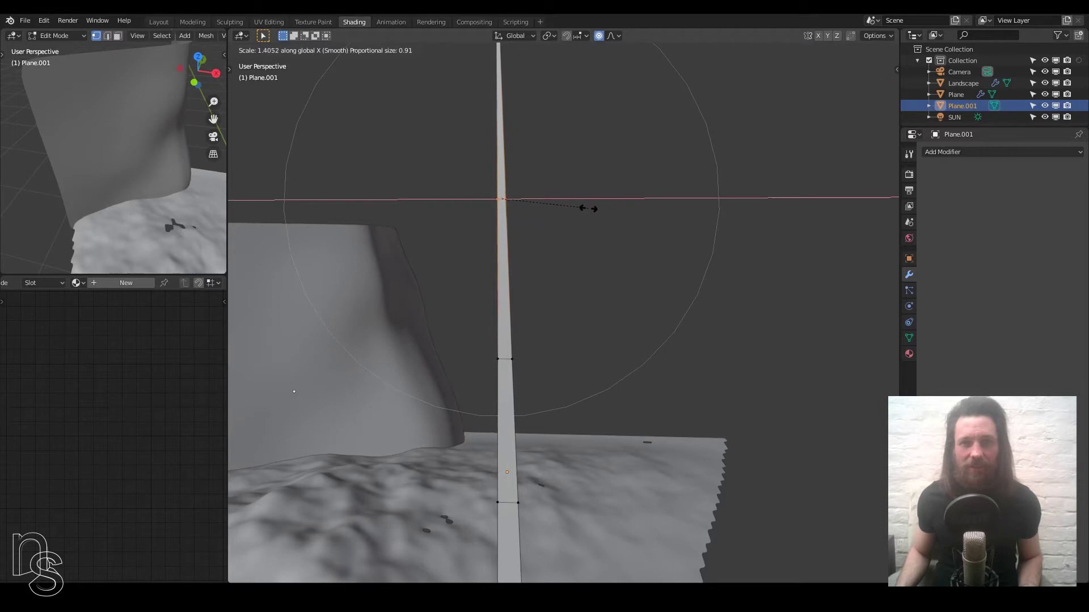
pyautogui.click(517, 190)
pyautogui.press('Tab')
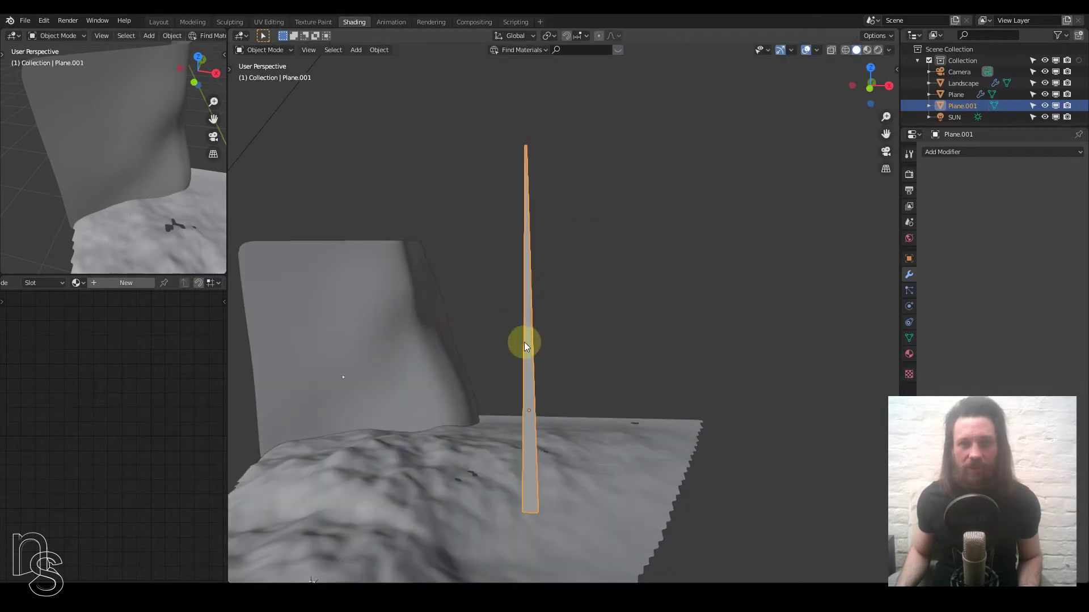
# Move the strip in the top view, mostly along positive X, into the empty area clear of the landscape
pyautogui.moveTo(524, 342)
pyautogui.mouseDown(button='middle')
pyautogui.moveTo(416, 351)
pyautogui.moveTo(576, 340)
pyautogui.moveTo(577, 324)
pyautogui.moveTo(539, 354)
pyautogui.mouseUp(button='middle')
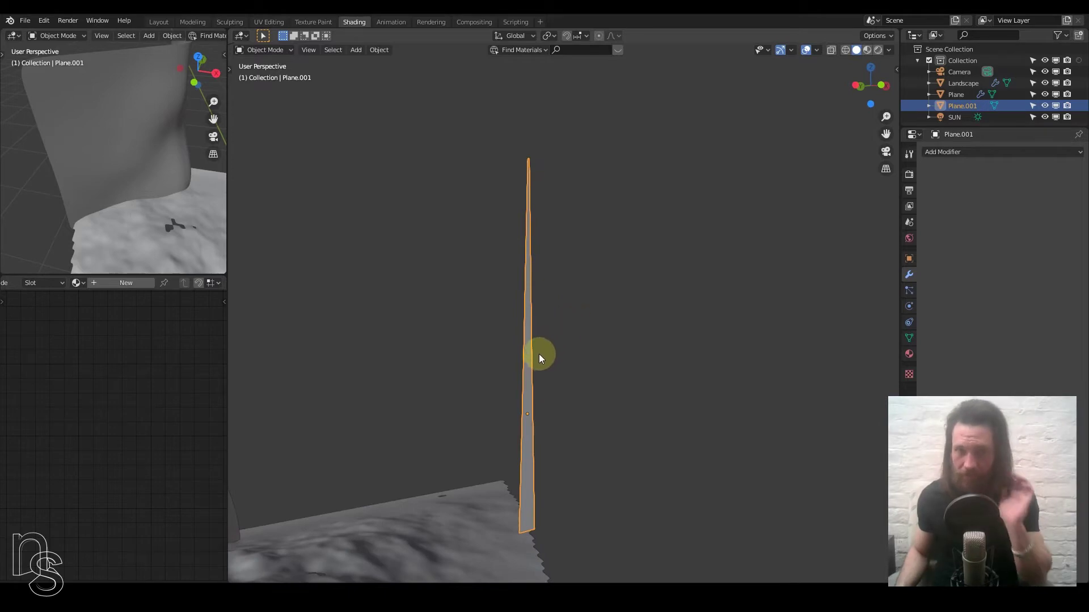
pyautogui.scroll(-5, 542, 345)
pyautogui.press('KP_7')
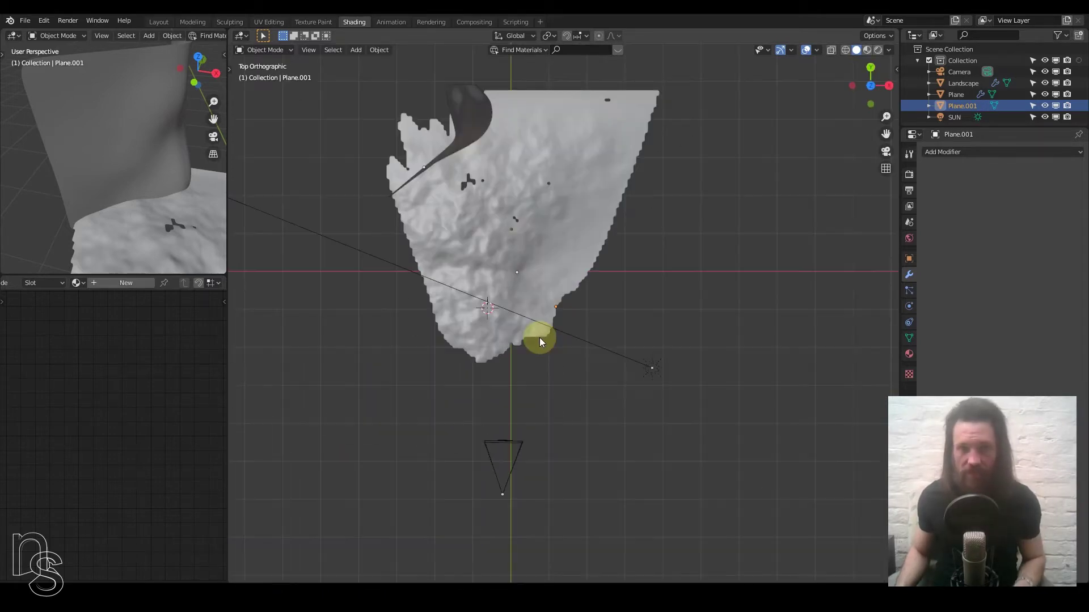
pyautogui.scroll(-2, 536, 305)
pyautogui.keyDown('shift'); pyautogui.moveTo(552, 294); pyautogui.dragTo(451, 296, button='middle'); pyautogui.keyUp('shift')
pyautogui.scroll(4, 461, 297)
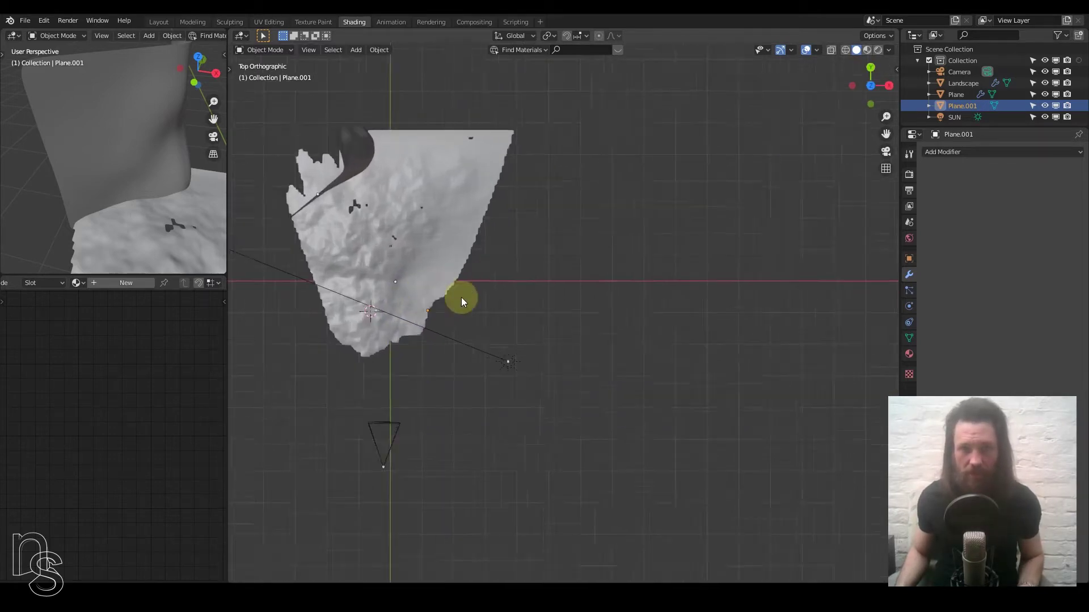
pyautogui.press('g')
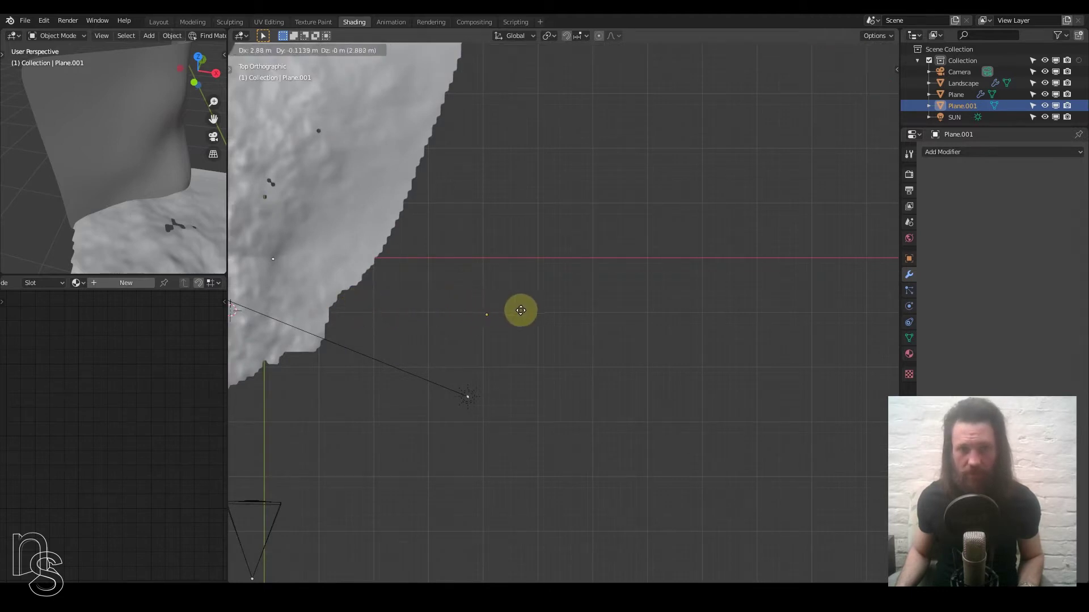
pyautogui.click(589, 309)
# Select the strip's tip vertices in Edit Mode and shift them diagonally toward positive X and Y in the top view
pyautogui.scroll(6, 614, 341)
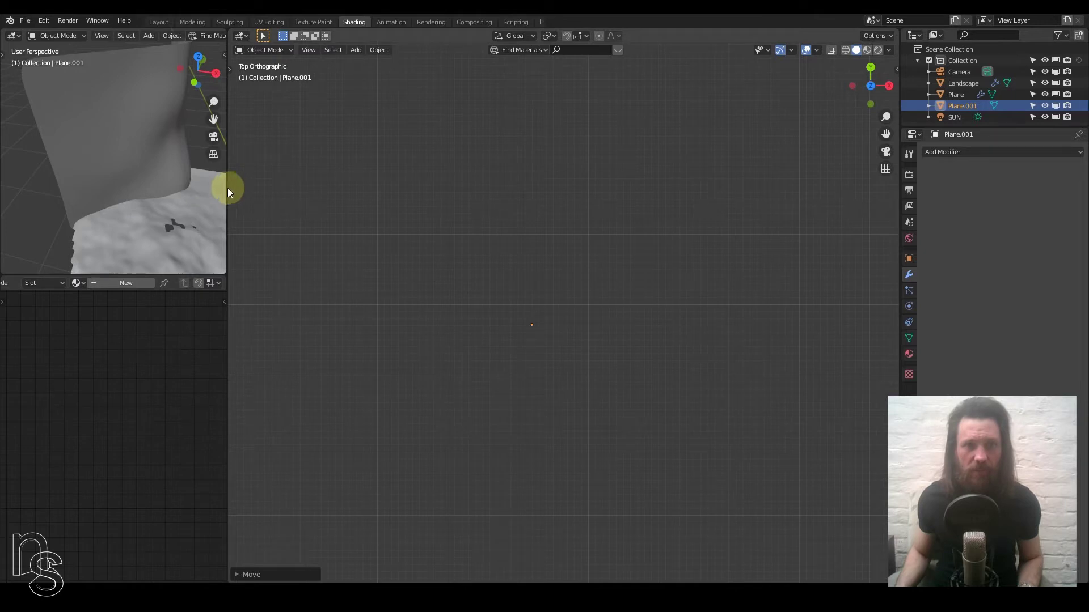
pyautogui.click(174, 169)
pyautogui.scroll(-5, 165, 176)
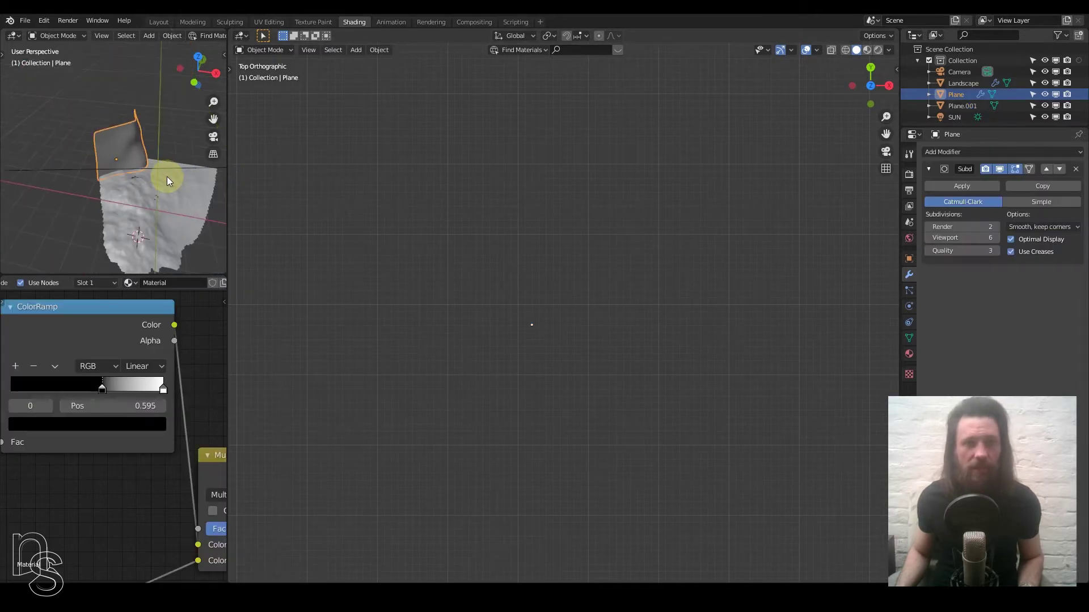
pyautogui.scroll(6, 100, 196)
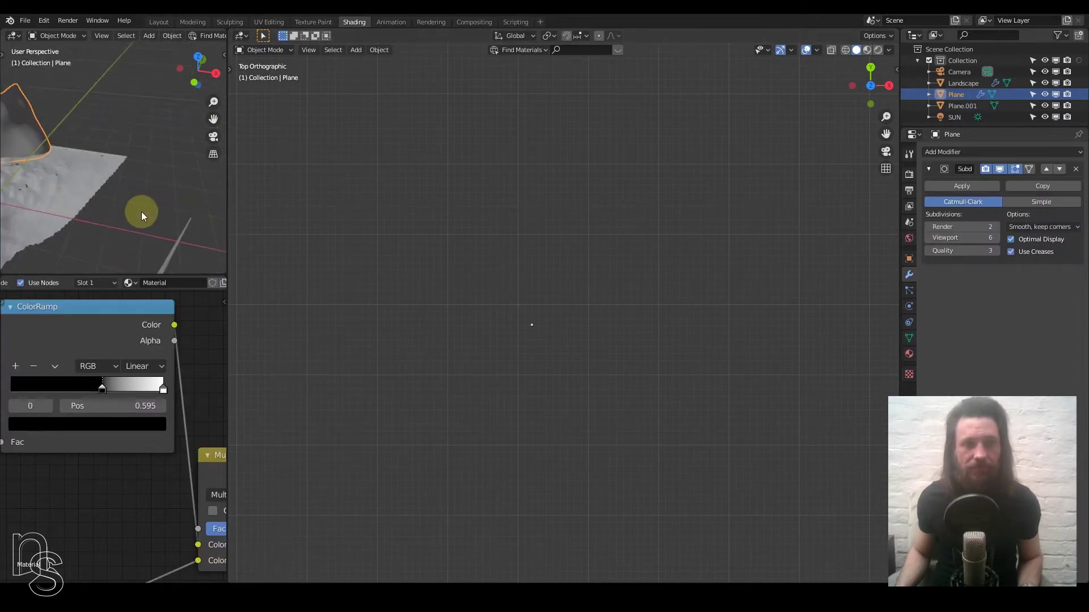
pyautogui.click(131, 183)
pyautogui.scroll(2, 139, 190)
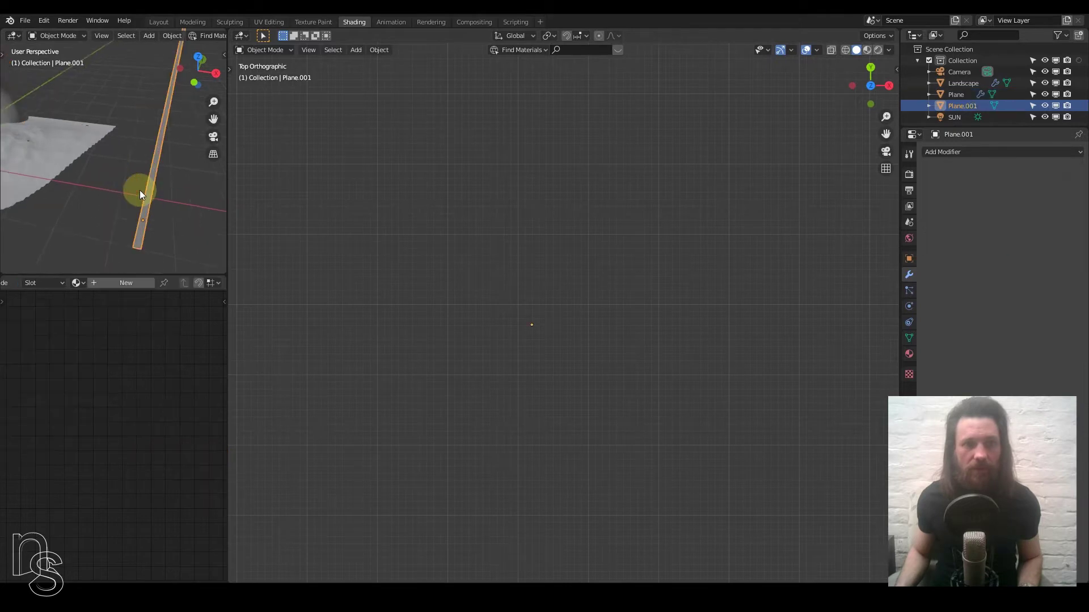
pyautogui.keyDown('shift'); pyautogui.moveTo(161, 163); pyautogui.dragTo(134, 191, button='middle'); pyautogui.keyUp('shift')
pyautogui.press('Tab')
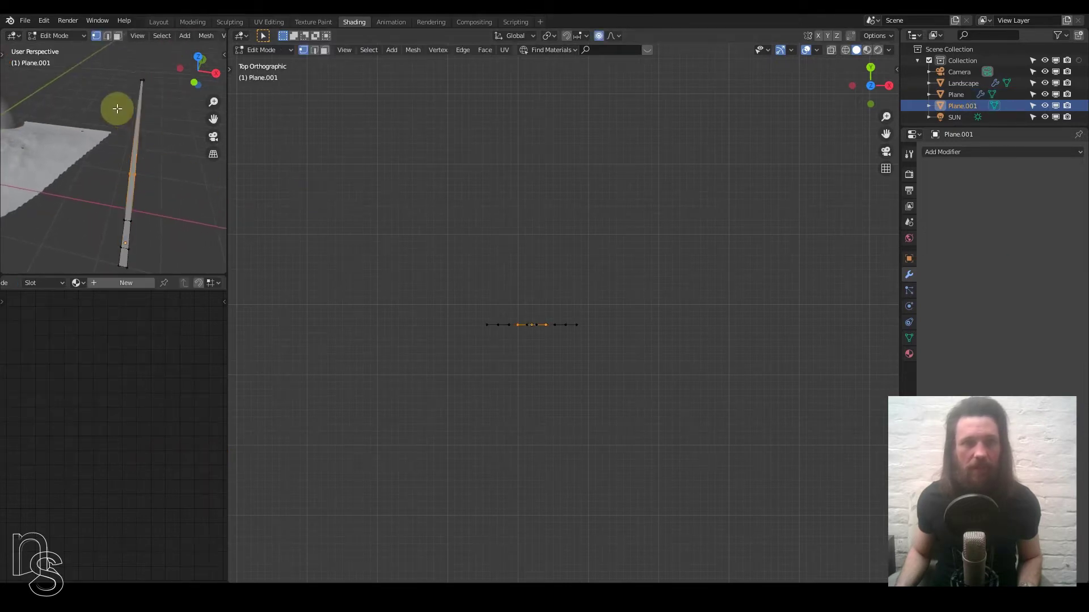
pyautogui.moveTo(133, 67); pyautogui.dragTo(159, 89)
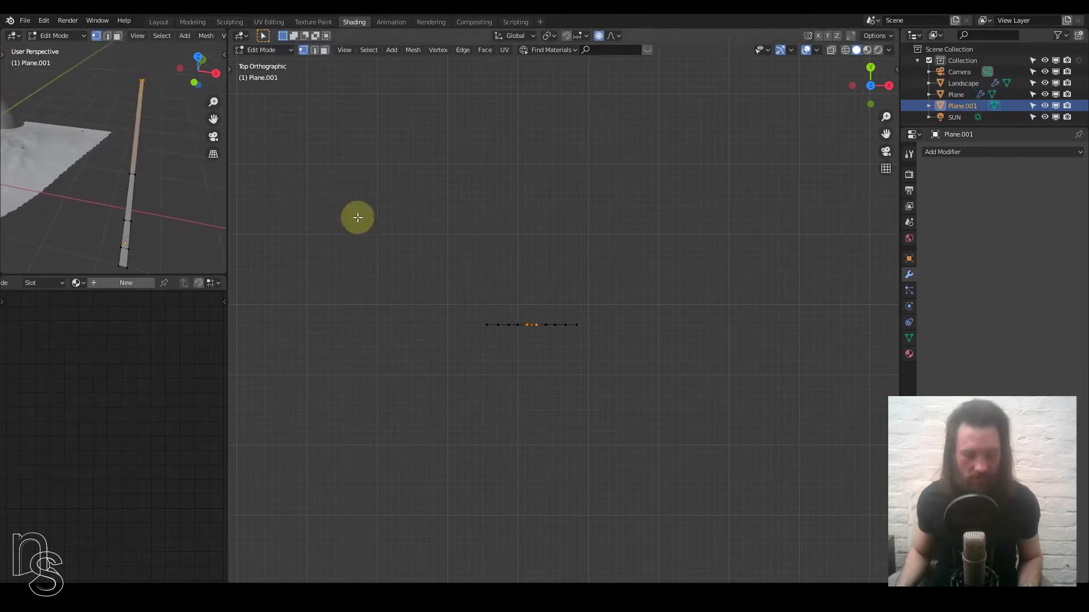
pyautogui.press('g')
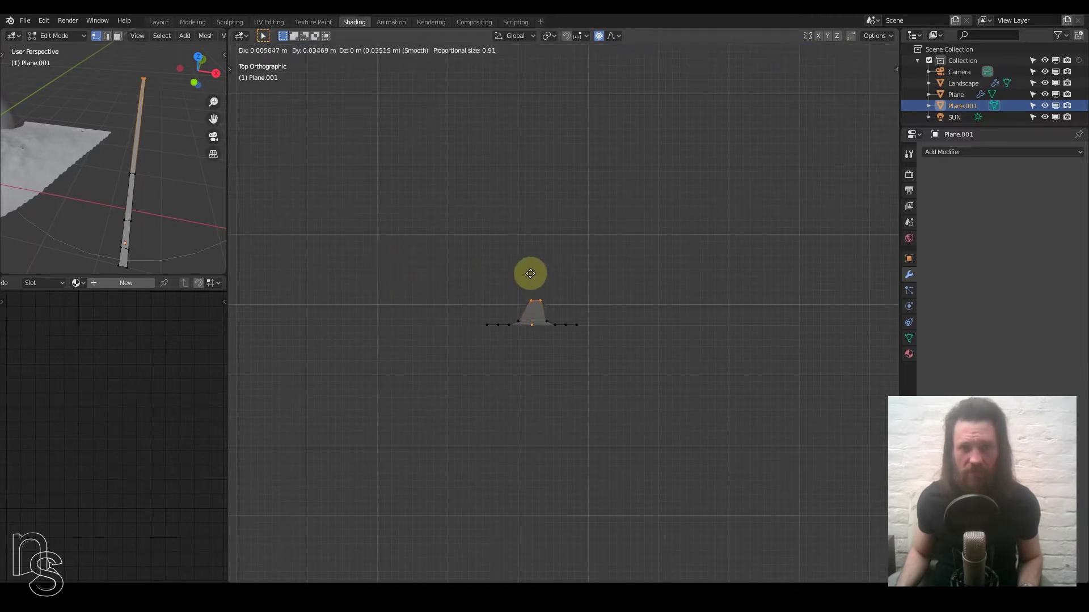
pyautogui.click(562, 245)
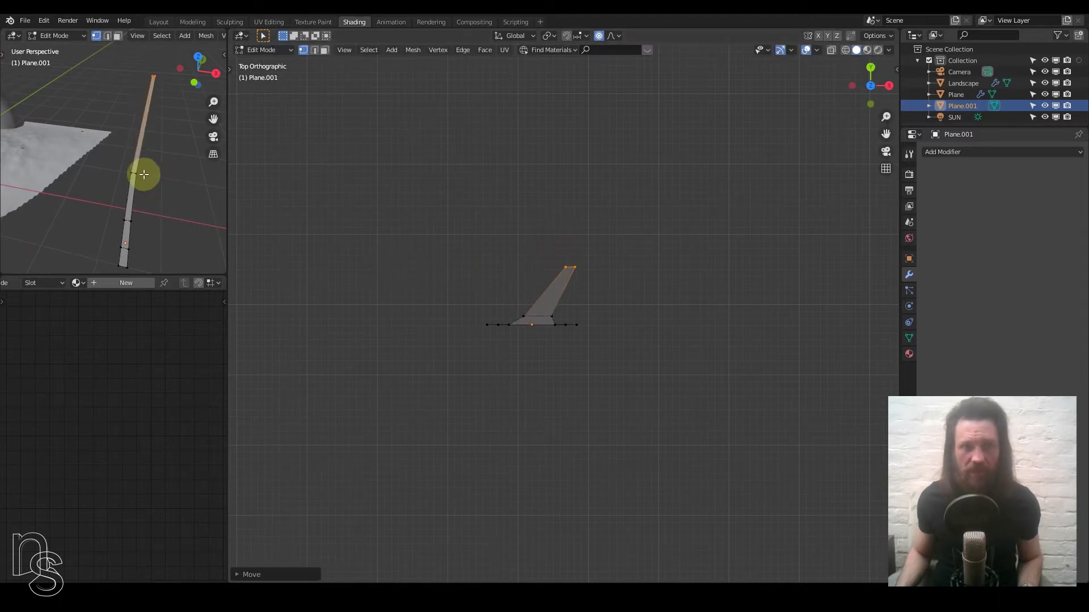
# Offset the strip's upper and middle edge loops sideways toward negative X to bend the blade
pyautogui.moveTo(141, 180); pyautogui.dragTo(142, 181)
pyautogui.press('g')
pyautogui.click(328, 253)
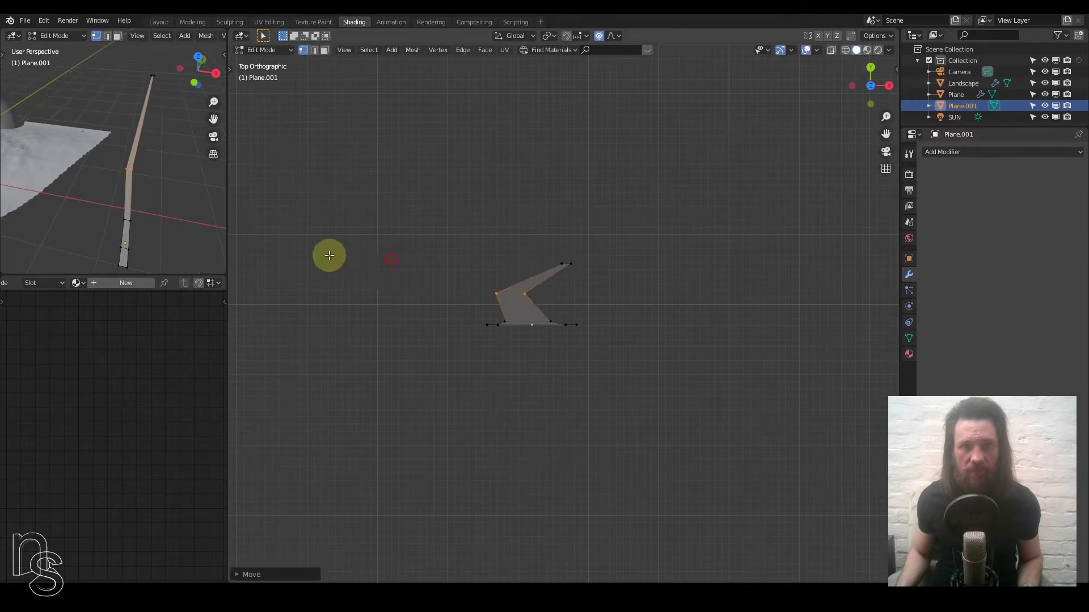
pyautogui.click(125, 220)
pyautogui.press('g')
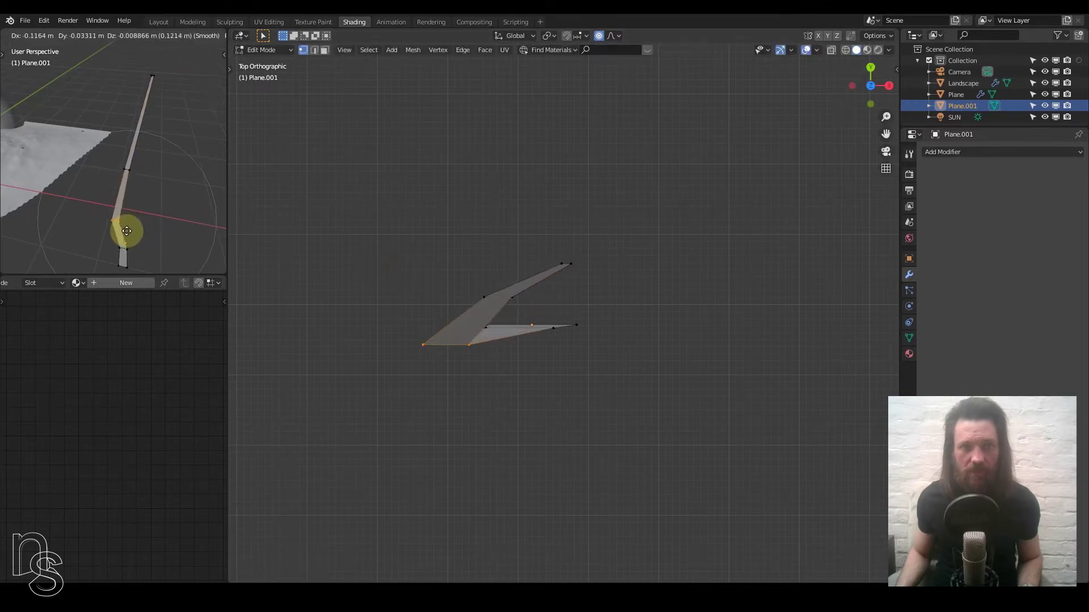
pyautogui.click(110, 241)
# Shift the strip's lowest edge loop slightly in the top view to add a bend near the base, and return to Object Mode
pyautogui.click(139, 253)
pyautogui.press('g')
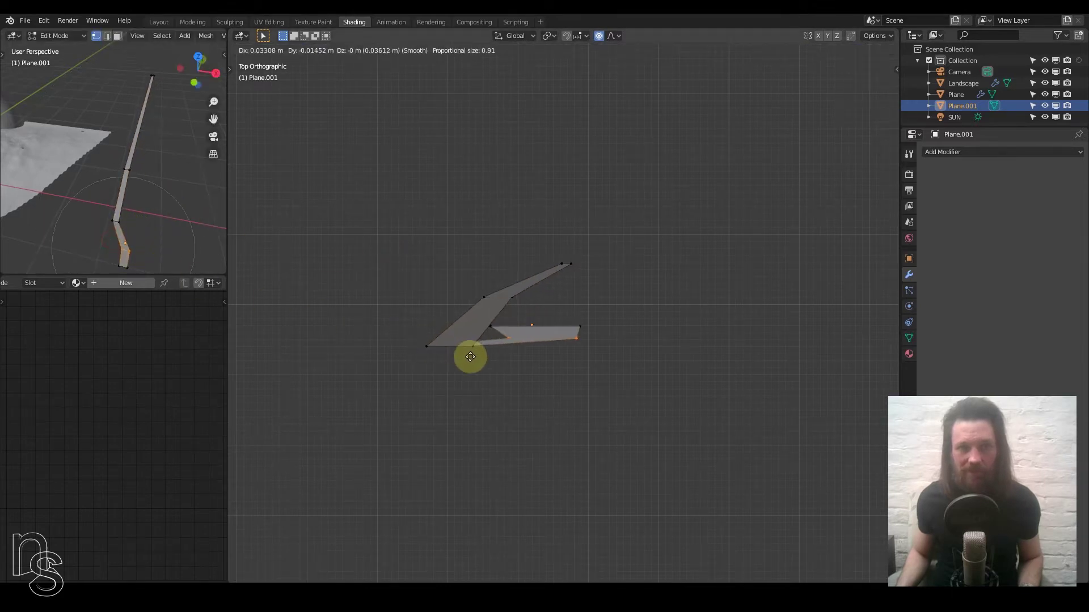
pyautogui.click(471, 359)
pyautogui.moveTo(136, 223); pyautogui.dragTo(120, 187, button='middle')
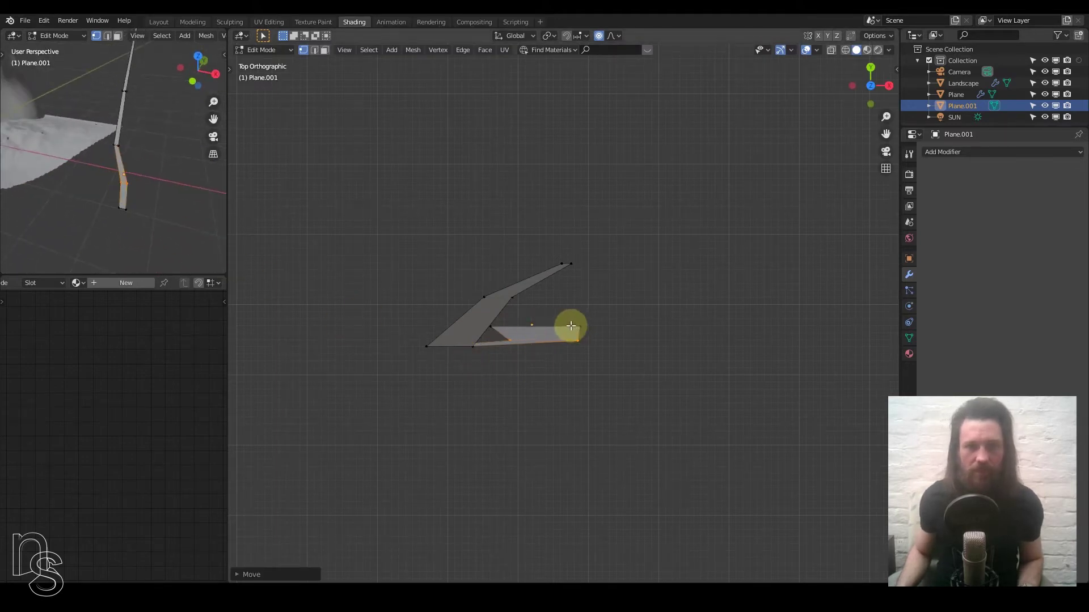
pyautogui.press('Tab')
# Duplicate the bent strip beside the original and rotate the copy about 98° in the top view
pyautogui.scroll(-1, 536, 326)
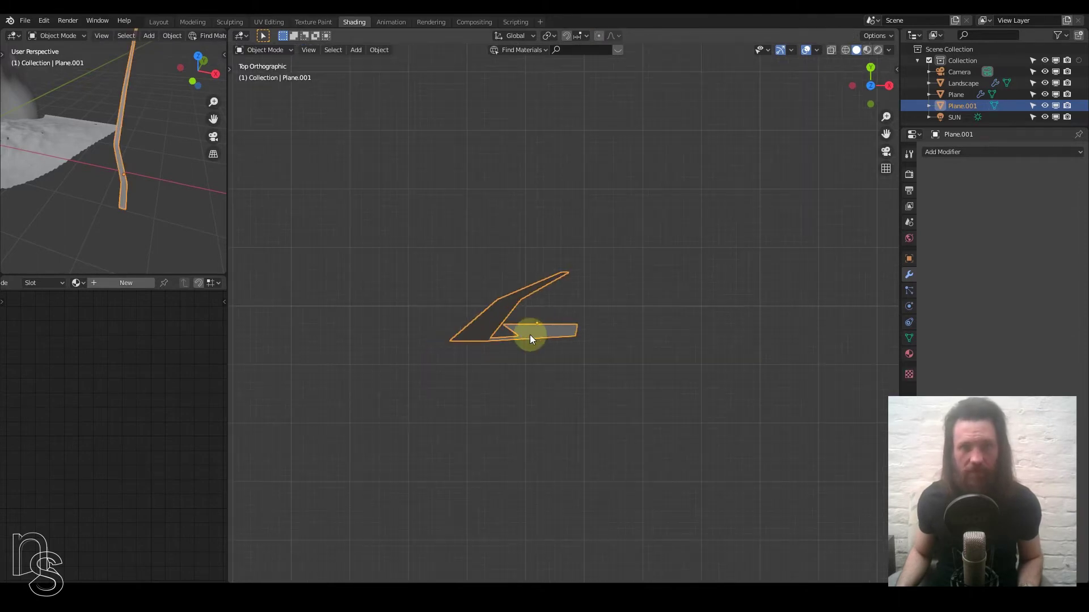
pyautogui.hotkey('shift', 'd')
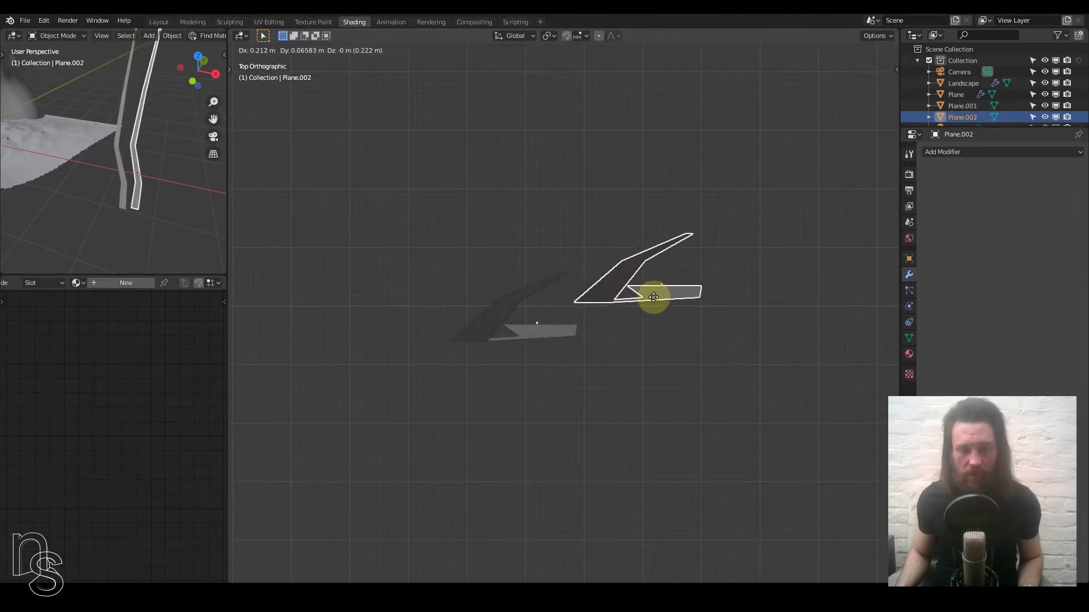
pyautogui.click(690, 316)
pyautogui.press('r')
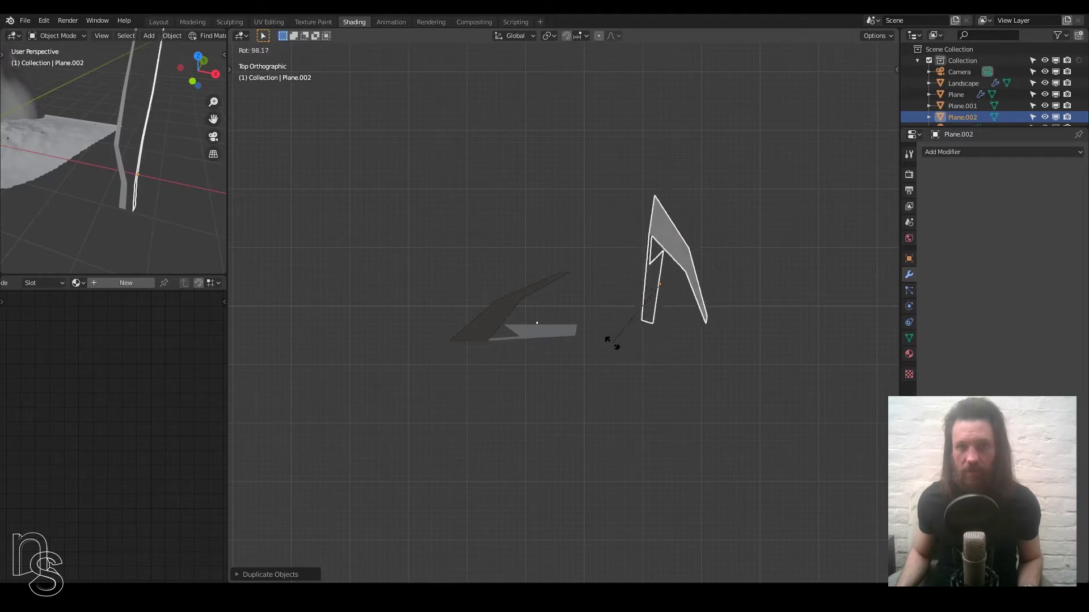
pyautogui.click(698, 340)
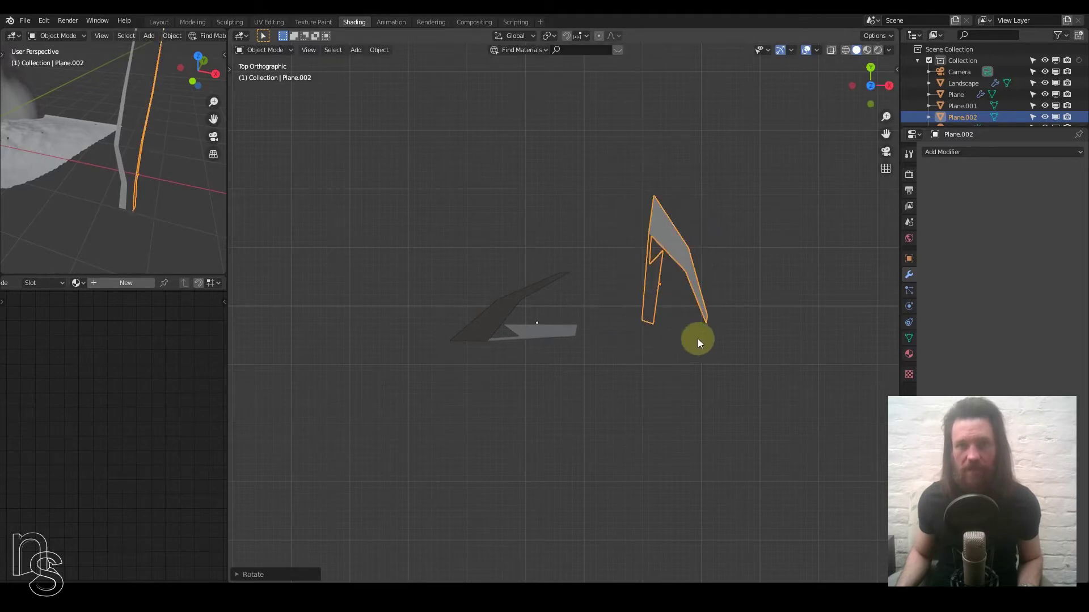
# Shift the copy's upper edge loop horizontally in Edit Mode to vary its bend from the original
pyautogui.press('Tab')
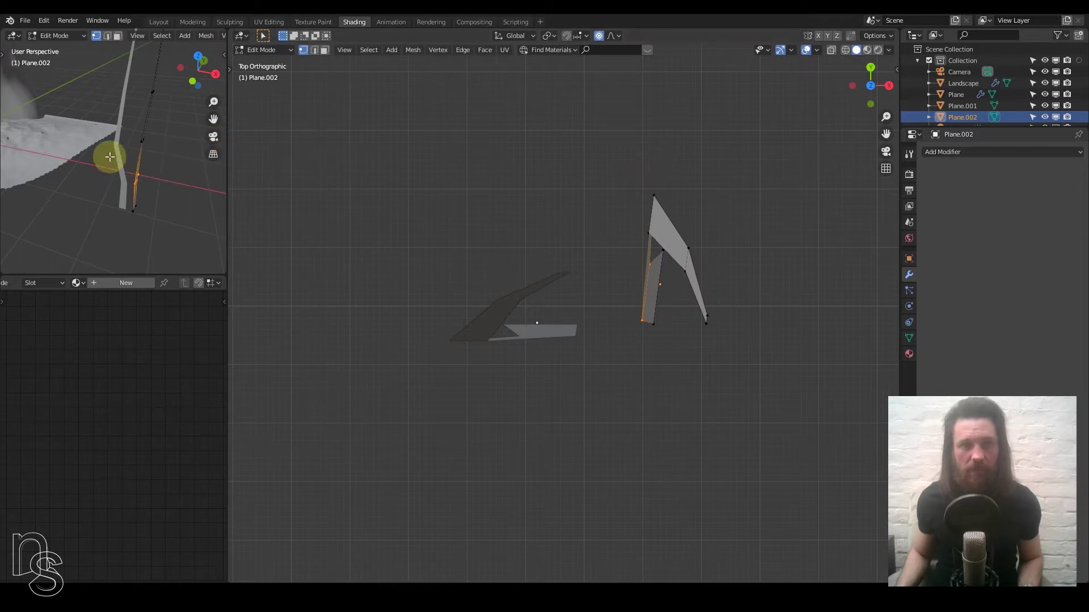
pyautogui.moveTo(107, 158); pyautogui.dragTo(131, 89, button='middle')
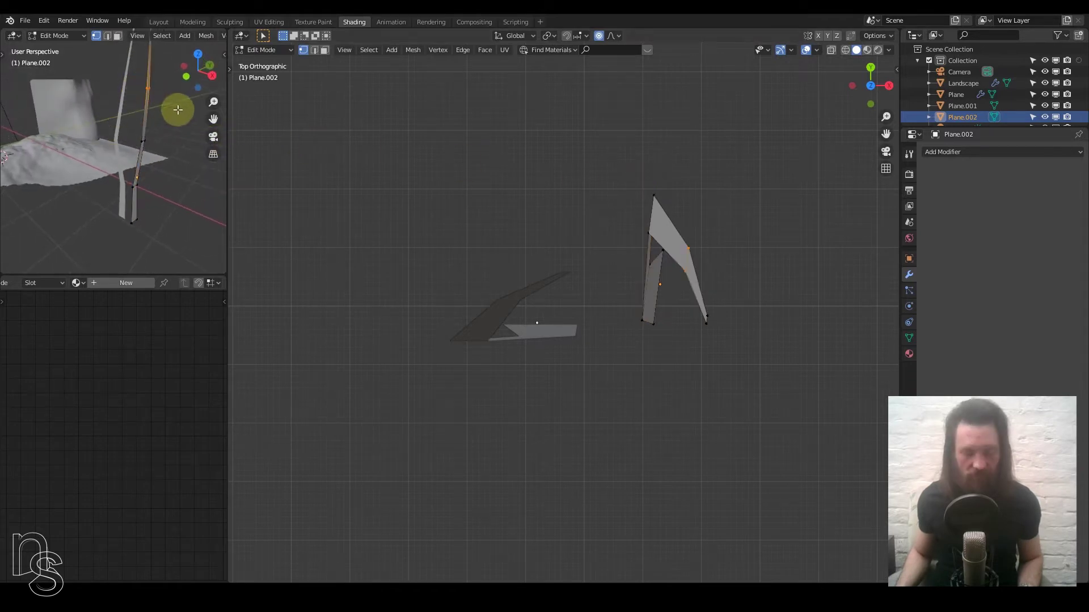
pyautogui.press('g')
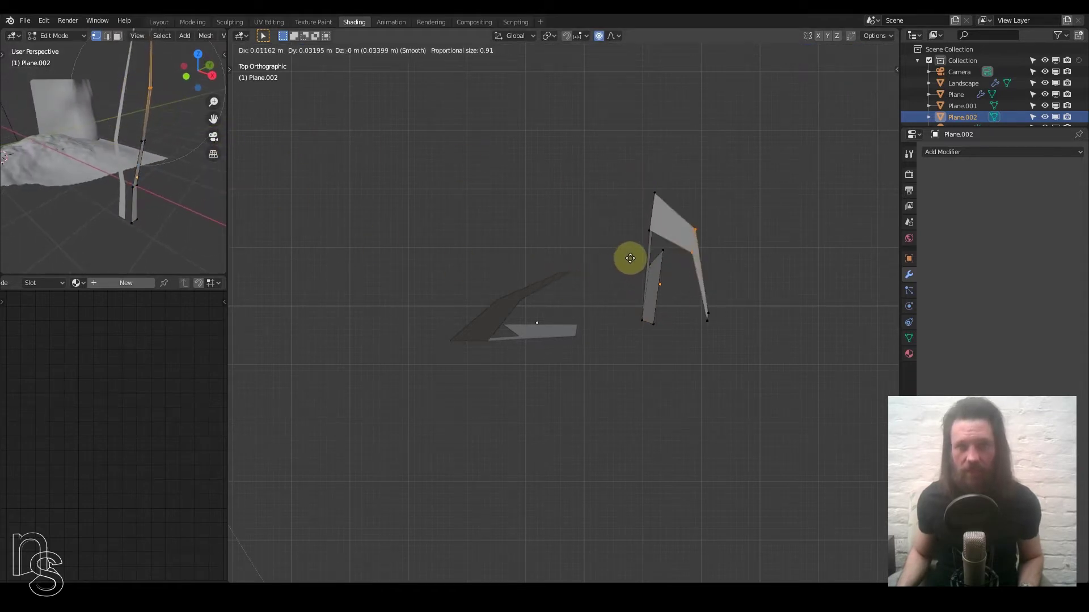
pyautogui.click(597, 298)
# Move the copy's tip vertices outward and downward so the top of the blade droops to the side
pyautogui.moveTo(692, 287); pyautogui.dragTo(722, 357)
pyautogui.moveTo(210, 161); pyautogui.dragTo(143, 121, button='middle')
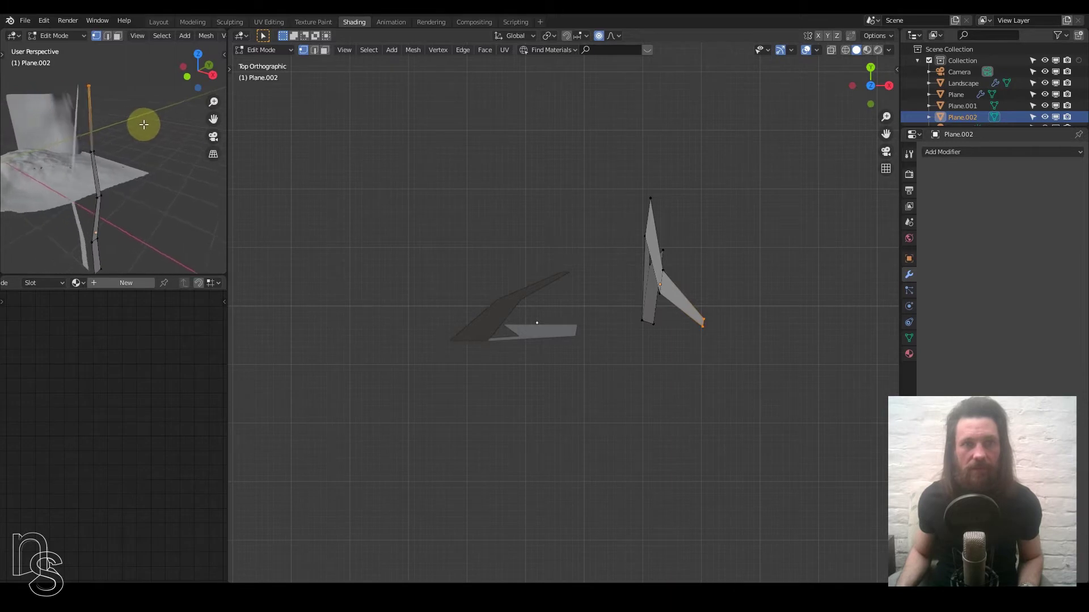
pyautogui.press('g')
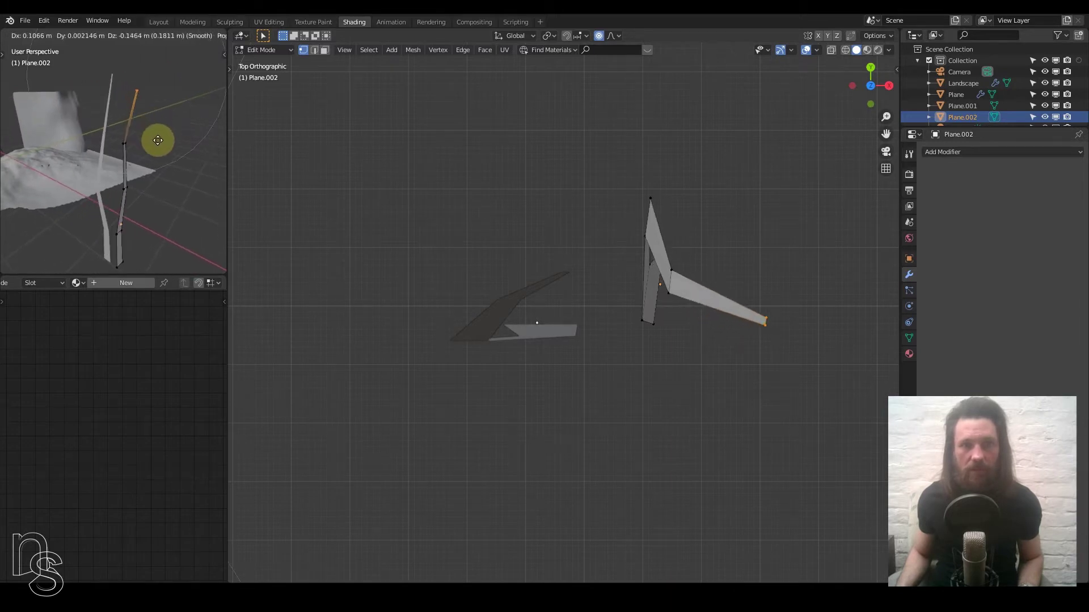
pyautogui.click(169, 180)
pyautogui.moveTo(92, 151); pyautogui.dragTo(126, 211, button='middle')
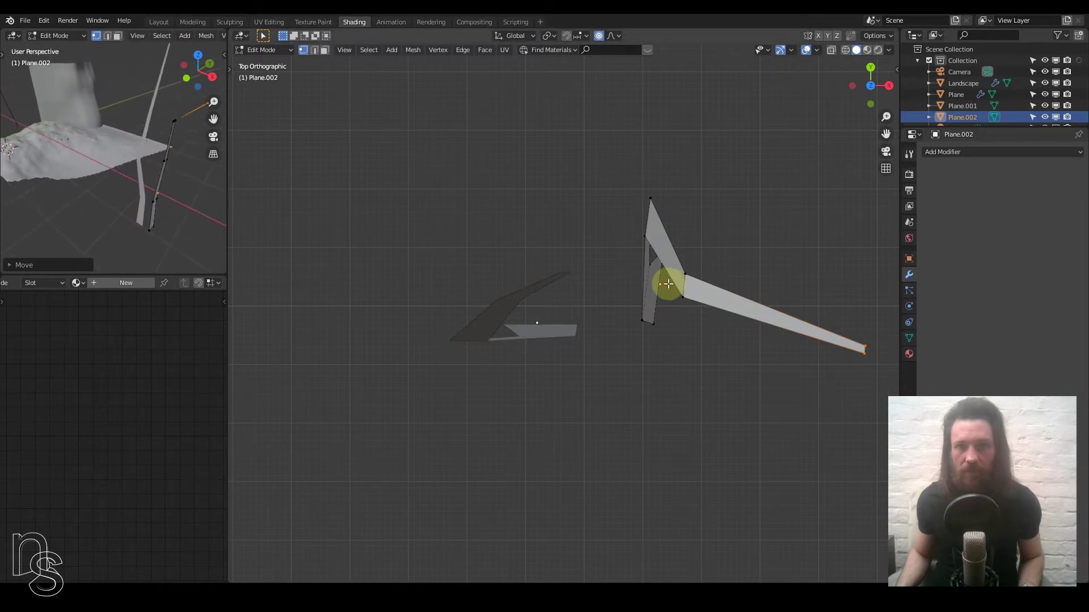
# Reposition the copy's upper edge loop below the drooping tip and another loop to refine its curve, and return to Object Mode
pyautogui.moveTo(657, 231); pyautogui.dragTo(665, 216, button='middle')
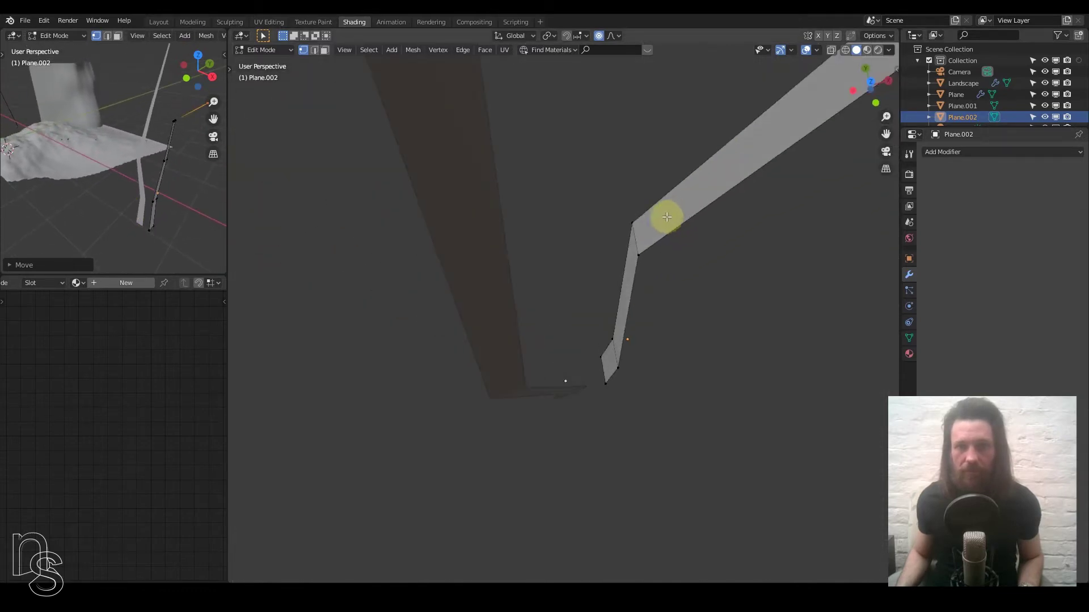
pyautogui.moveTo(627, 206); pyautogui.dragTo(680, 290)
pyautogui.press('g')
pyautogui.click(642, 262)
pyautogui.moveTo(642, 261); pyautogui.dragTo(611, 102, button='middle')
pyautogui.moveTo(643, 273); pyautogui.dragTo(575, 302, button='middle')
pyautogui.moveTo(576, 304); pyautogui.dragTo(628, 356)
pyautogui.press('g')
pyautogui.click(671, 342)
pyautogui.moveTo(672, 341); pyautogui.dragTo(633, 300, button='middle')
pyautogui.press('Tab')
# Duplicate the drooping blade to the opposite side of the original strip and rotate the copy about the global Z axis
pyautogui.hotkey('shift', 'd')
pyautogui.click(560, 295)
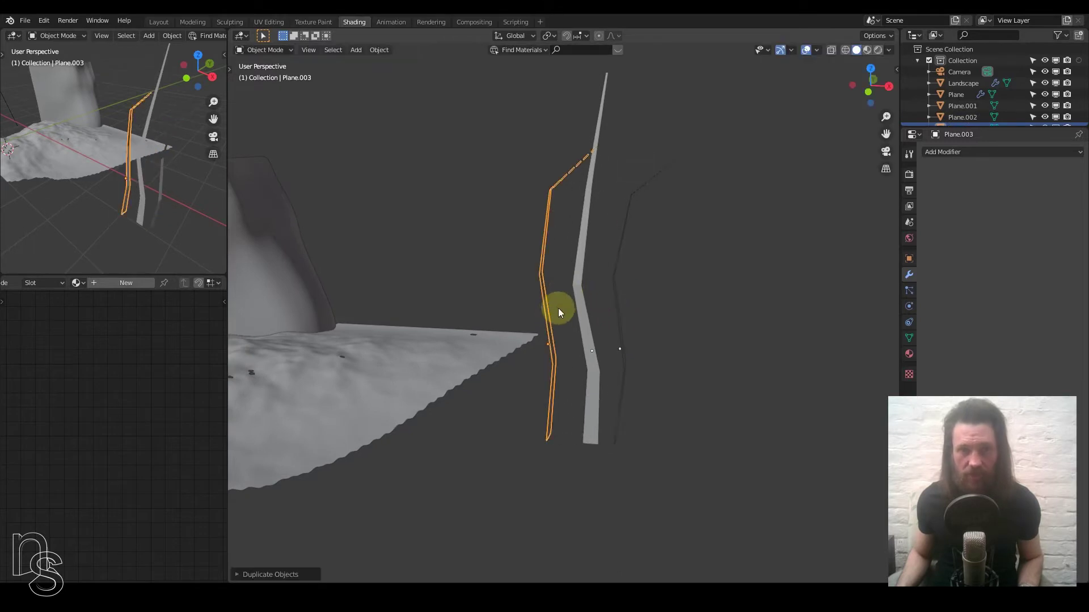
pyautogui.press('r')
pyautogui.press('z')
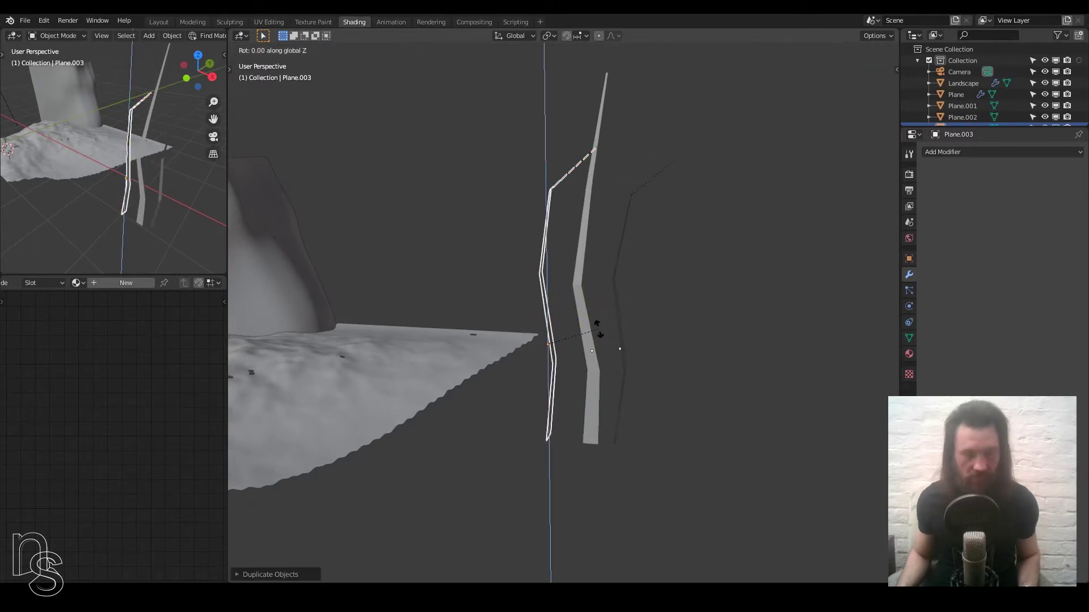
pyautogui.click(533, 499)
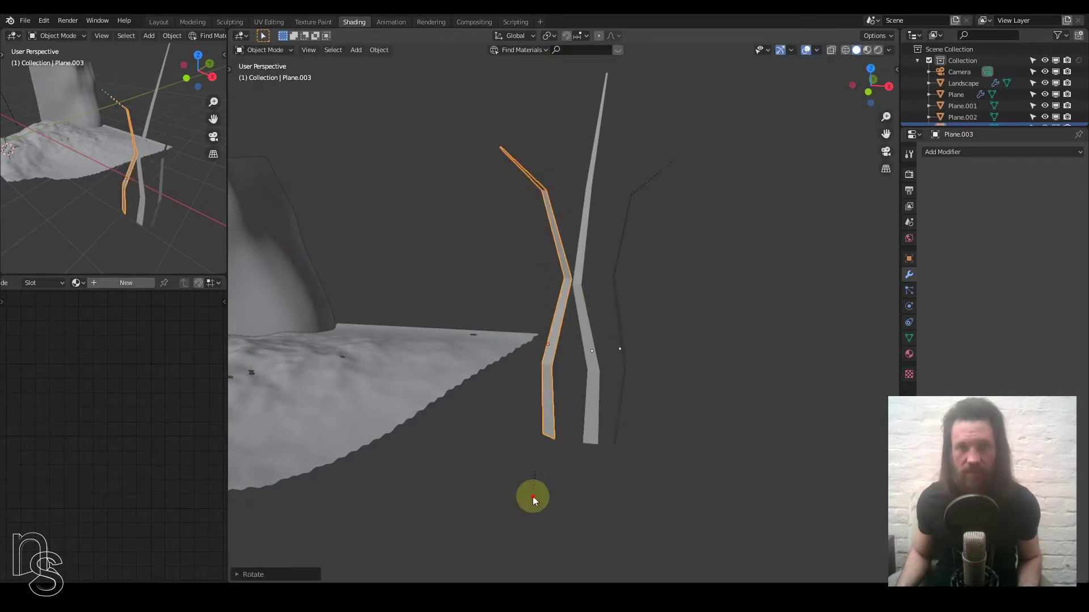
# Move the new copy's upper edge loop outward and down in Edit Mode, and lower its tip to match
pyautogui.press('Tab')
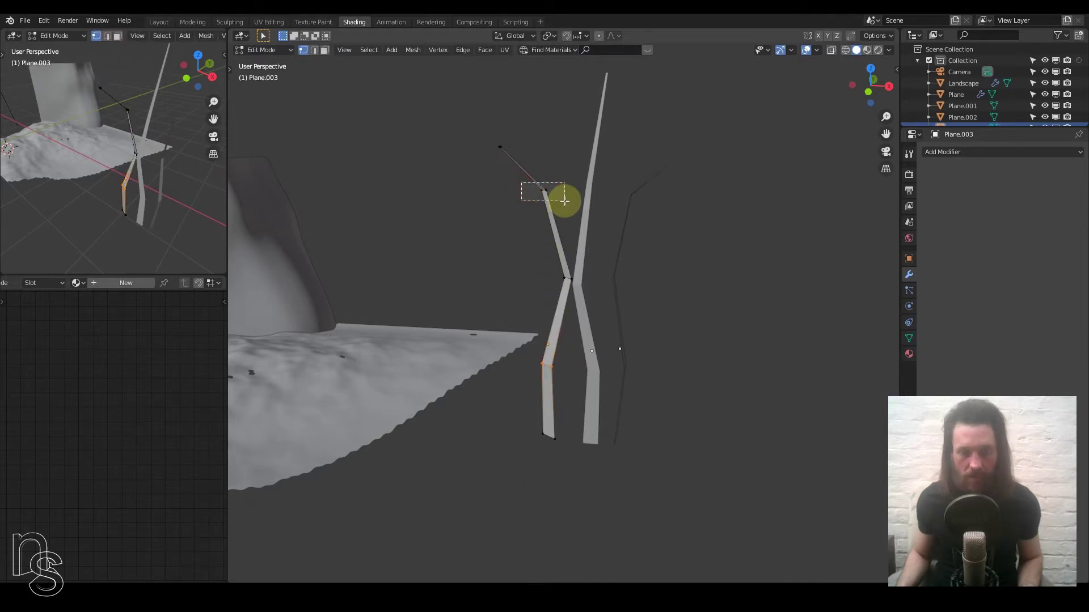
pyautogui.moveTo(565, 201); pyautogui.dragTo(565, 200)
pyautogui.press('g')
pyautogui.click(511, 245)
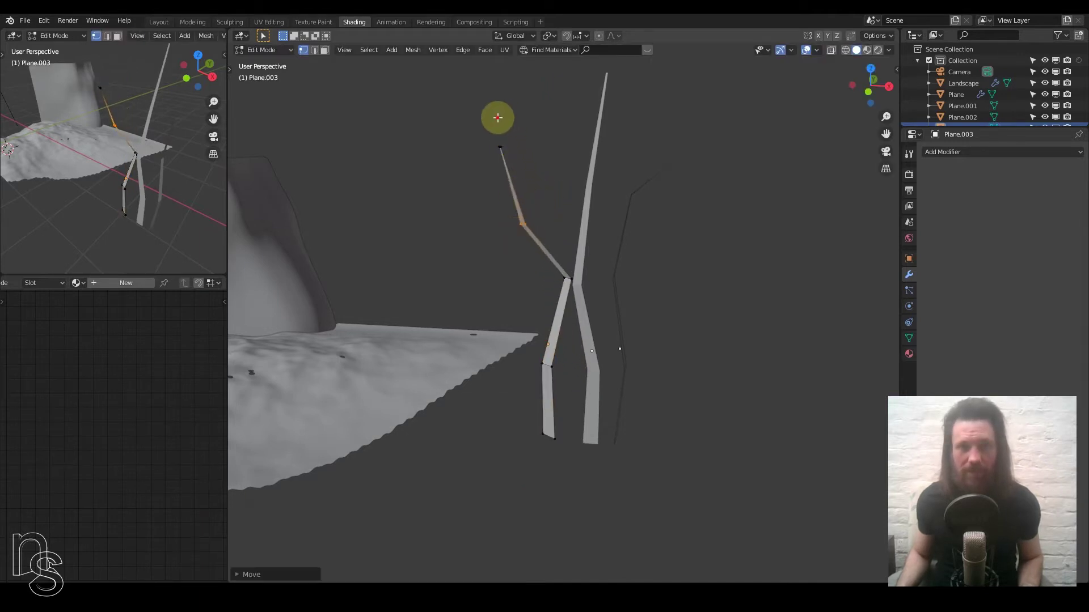
pyautogui.click(499, 148)
pyautogui.press('g')
pyautogui.click(527, 196)
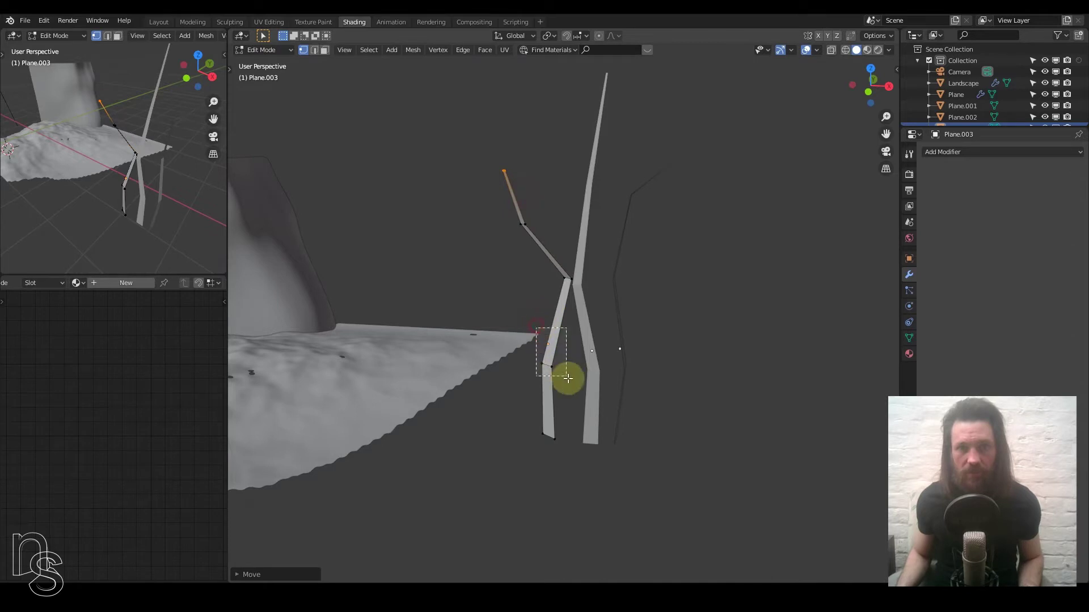
# Shift the copy's lower and middle edge loops away from the original strip to change its bend, and return to Object Mode
pyautogui.moveTo(568, 378); pyautogui.dragTo(568, 378)
pyautogui.press('g')
pyautogui.click(533, 373)
pyautogui.moveTo(578, 285); pyautogui.dragTo(579, 285)
pyautogui.press('g')
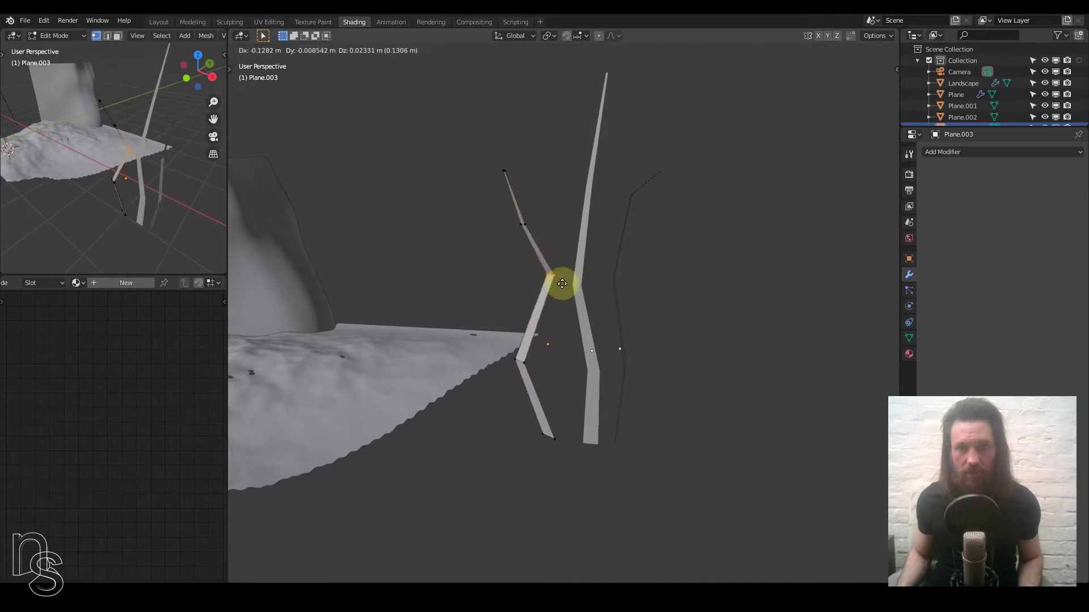
pyautogui.click(555, 283)
pyautogui.press('Tab')
# Duplicate this blade to the other end of the row and shift the copy's middle edge loop inward toward the clump
pyautogui.moveTo(589, 304); pyautogui.dragTo(587, 328, button='middle')
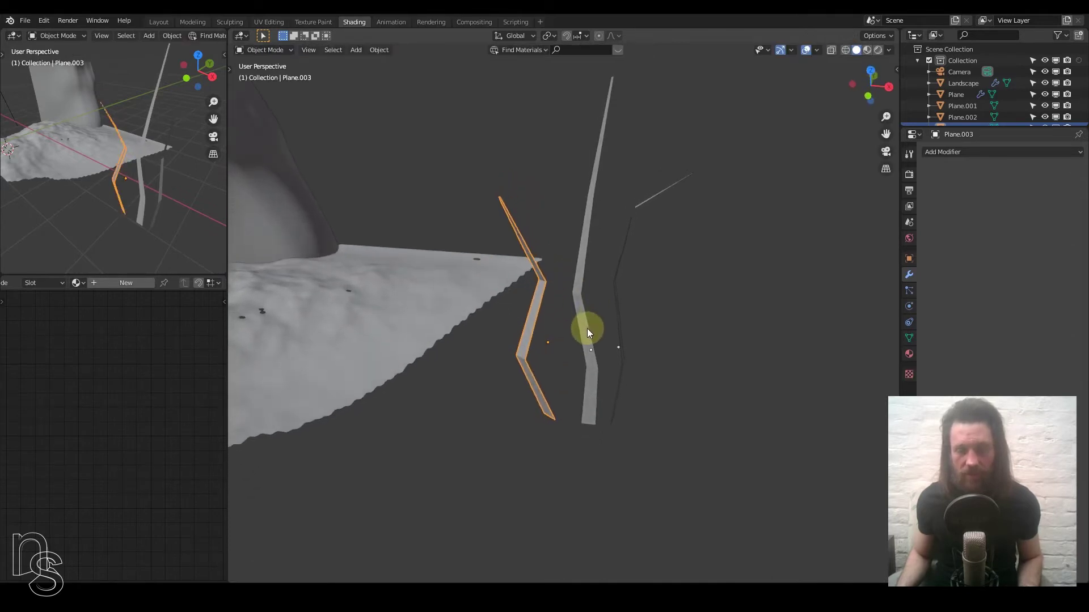
pyautogui.hotkey('shift', 'd')
pyautogui.click(738, 339)
pyautogui.press('Tab')
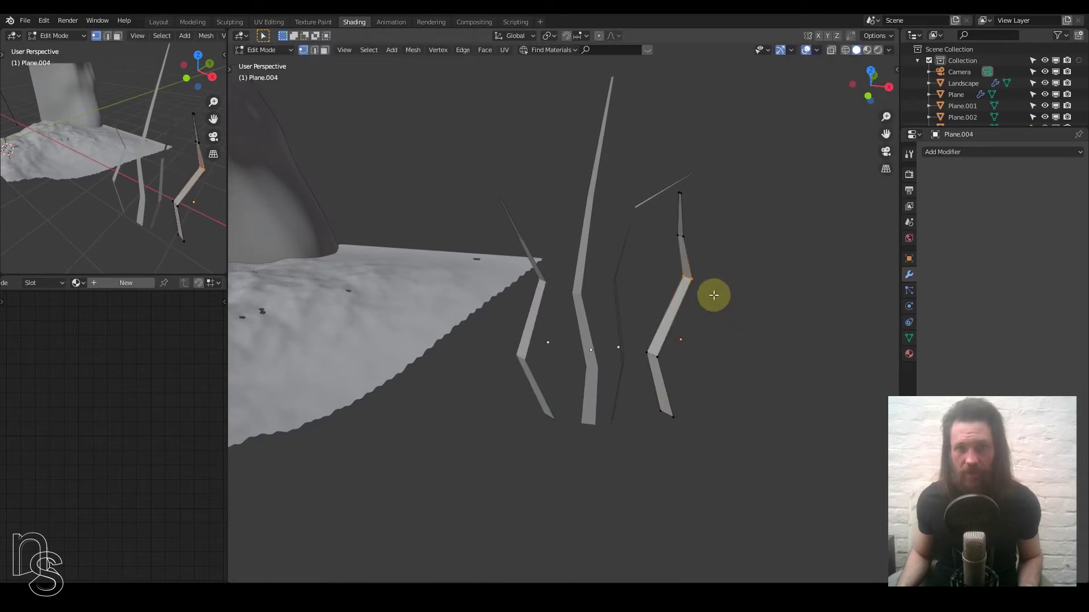
pyautogui.press('g')
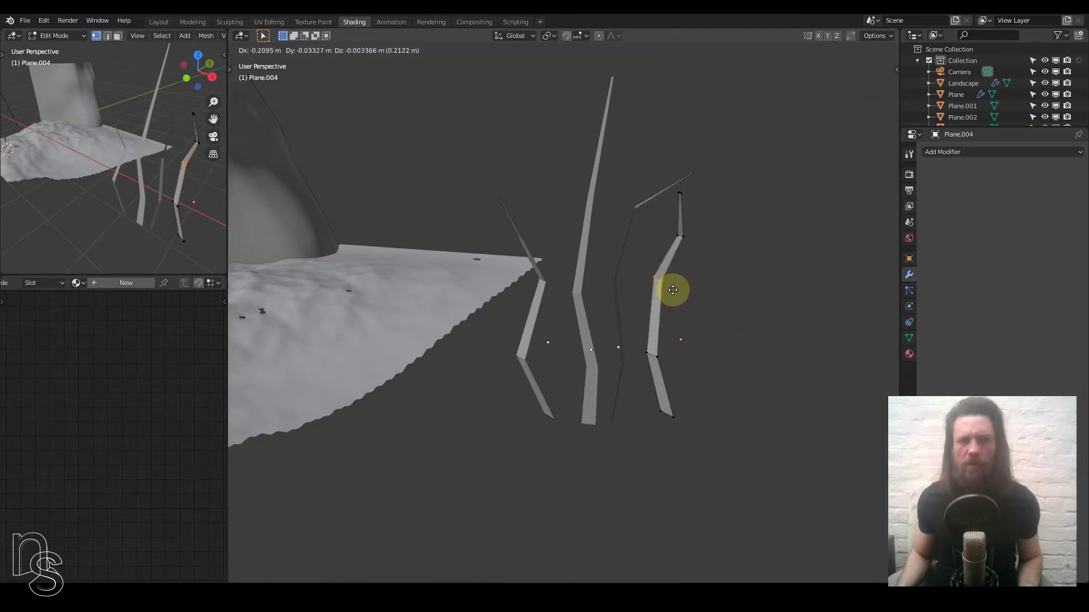
pyautogui.click(673, 290)
# Move the copy's upper edge loop and tip outward so the blade's top leans away from the clump, and return to Object Mode
pyautogui.moveTo(675, 223); pyautogui.dragTo(692, 248)
pyautogui.press('g')
pyautogui.click(708, 243)
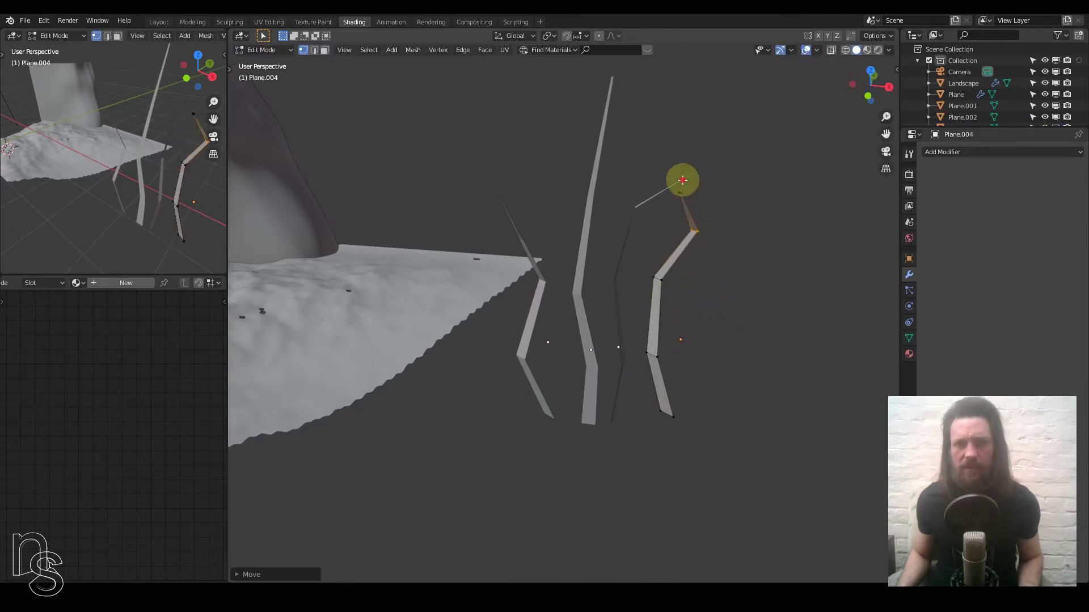
pyautogui.moveTo(683, 180); pyautogui.dragTo(720, 211)
pyautogui.moveTo(688, 192); pyautogui.dragTo(710, 231, button='middle')
pyautogui.press('g')
pyautogui.click(629, 192)
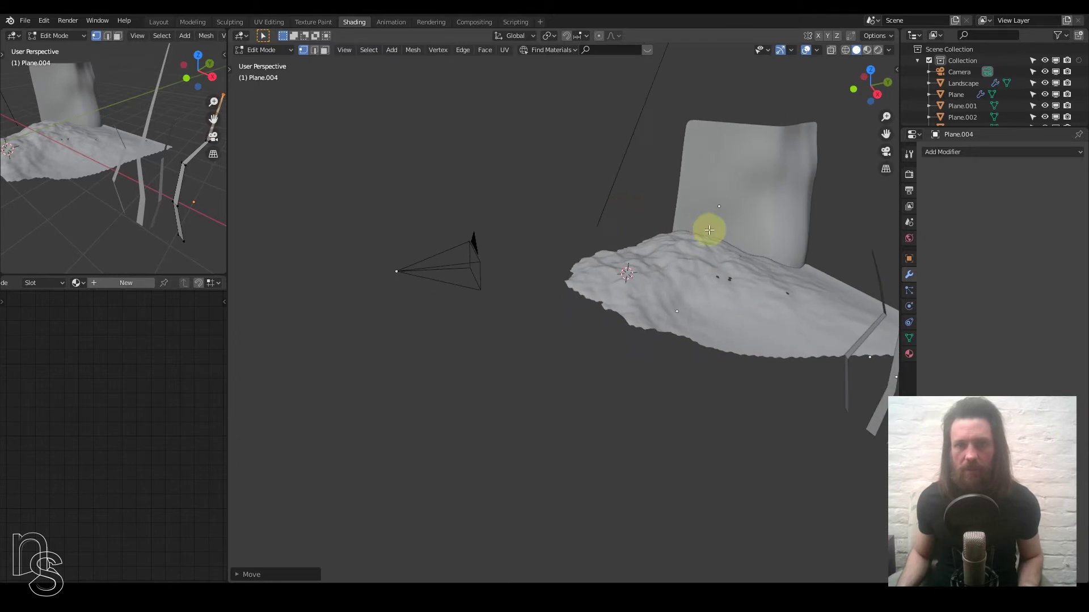
pyautogui.moveTo(635, 220); pyautogui.dragTo(535, 213, button='middle')
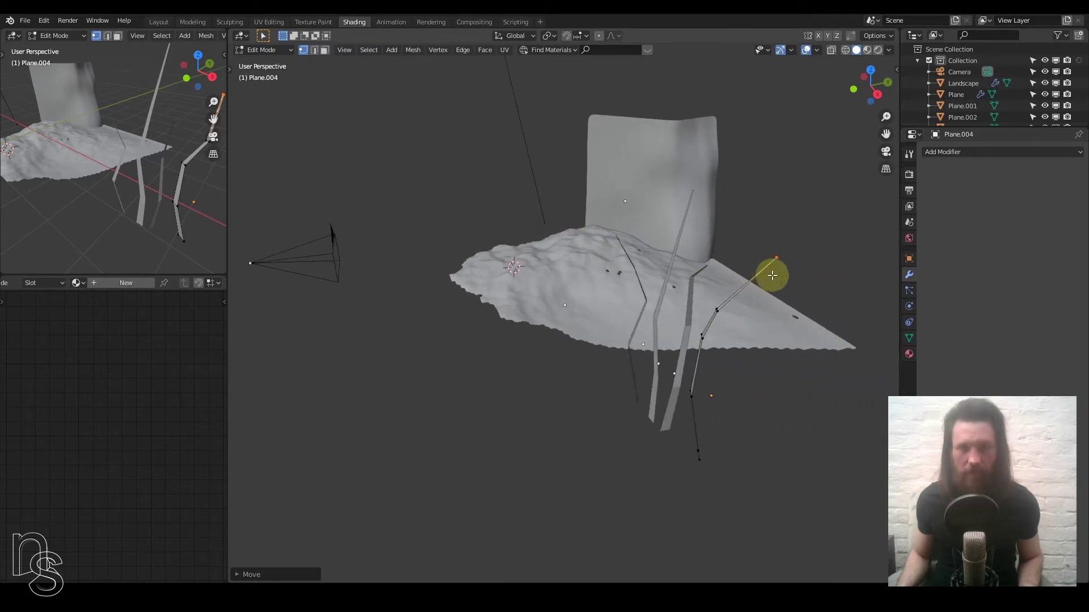
pyautogui.moveTo(746, 299); pyautogui.dragTo(668, 299, button='middle')
pyautogui.press('Tab')
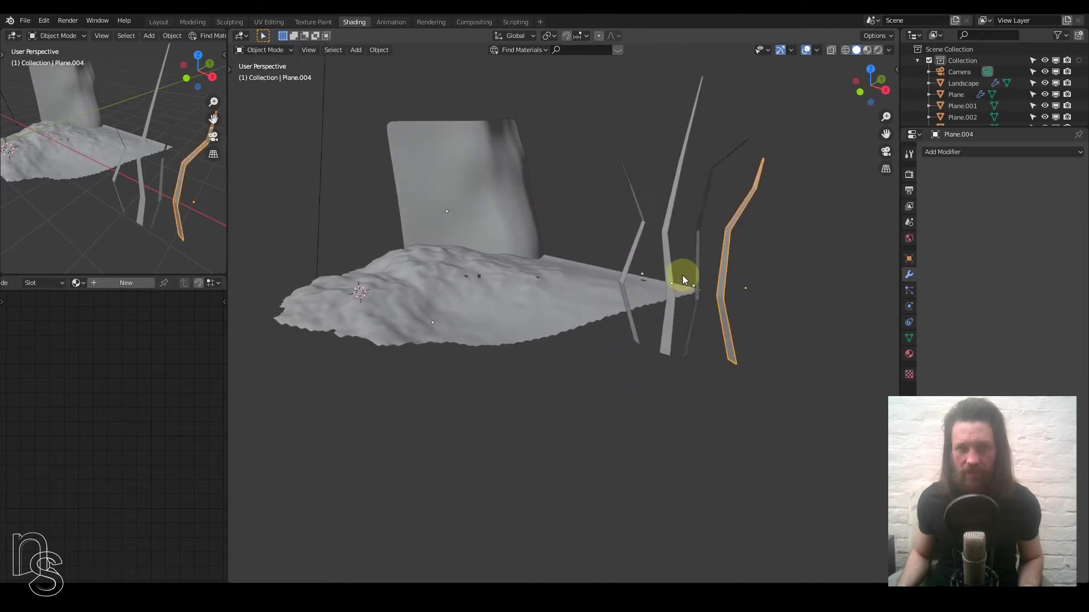
# Duplicate the outward-leaning blade to the landscape side of the row and shift the copy's middle edge loop toward the other blades
pyautogui.hotkey('shift', 'd')
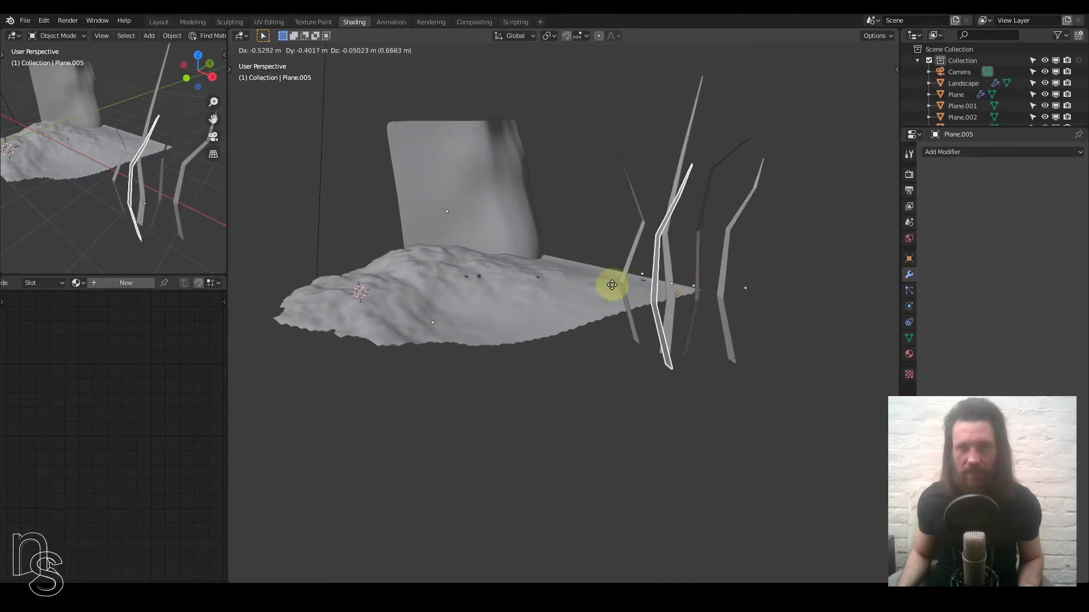
pyautogui.click(583, 270)
pyautogui.press('Tab')
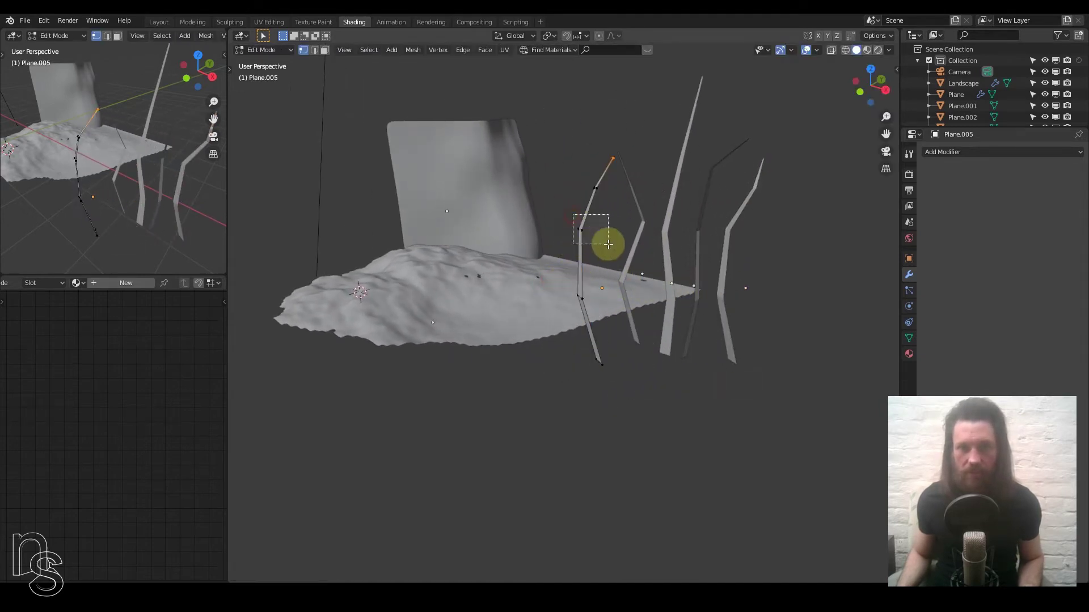
pyautogui.press('g')
pyautogui.click(629, 248)
# Pull the copy's upper edge loop outward, raise its tip and adjust the lower loop, and return to Object Mode
pyautogui.moveTo(586, 174); pyautogui.dragTo(624, 171)
pyautogui.press('g')
pyautogui.click(578, 199)
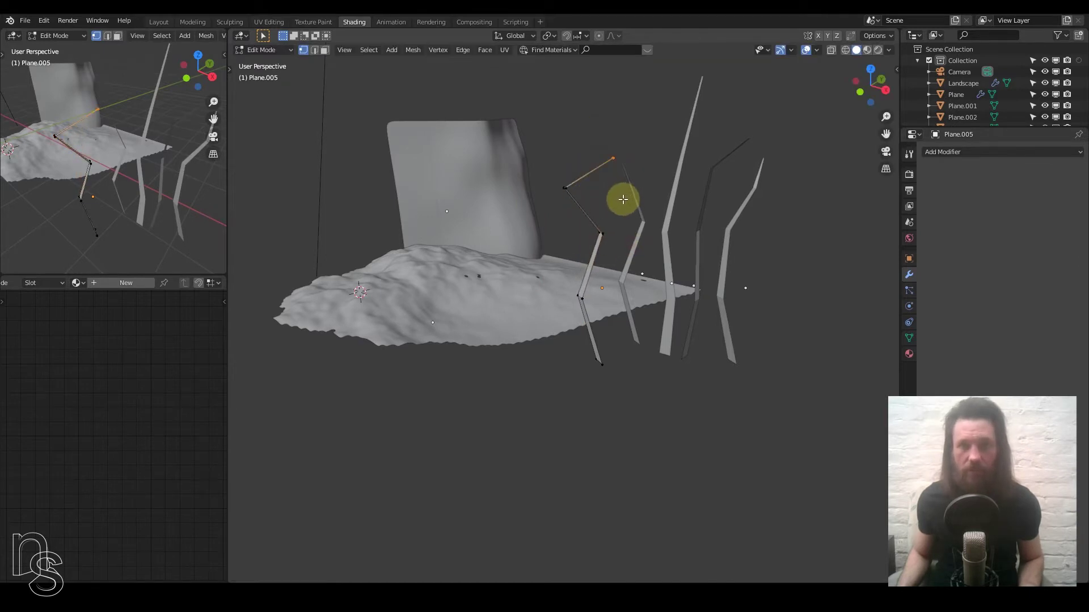
pyautogui.press('g')
pyautogui.click(614, 123)
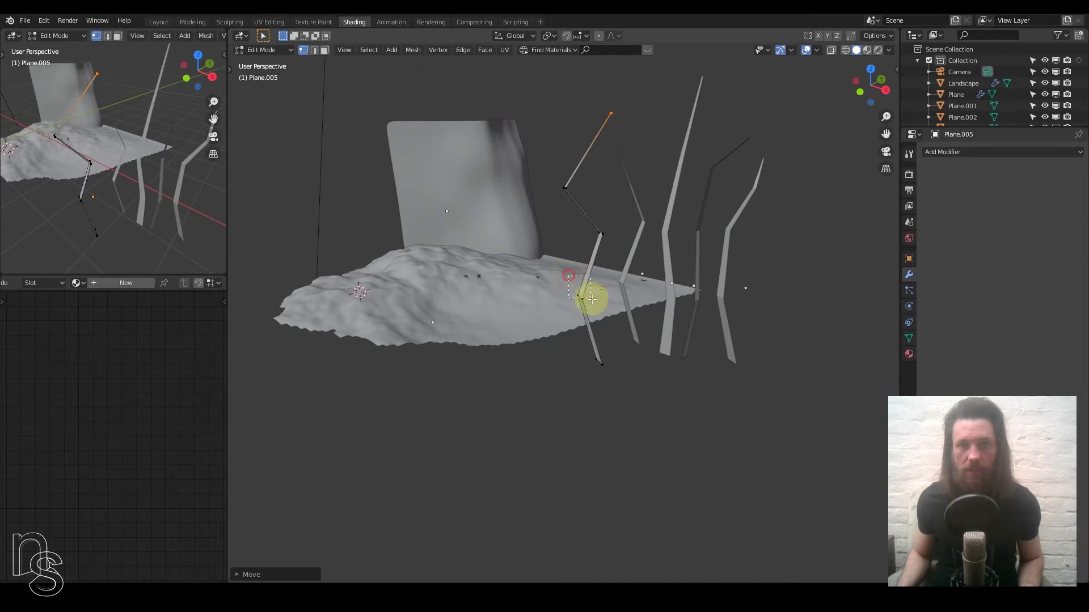
pyautogui.press('Tab')
pyautogui.moveTo(651, 251); pyautogui.dragTo(607, 253, button='middle')
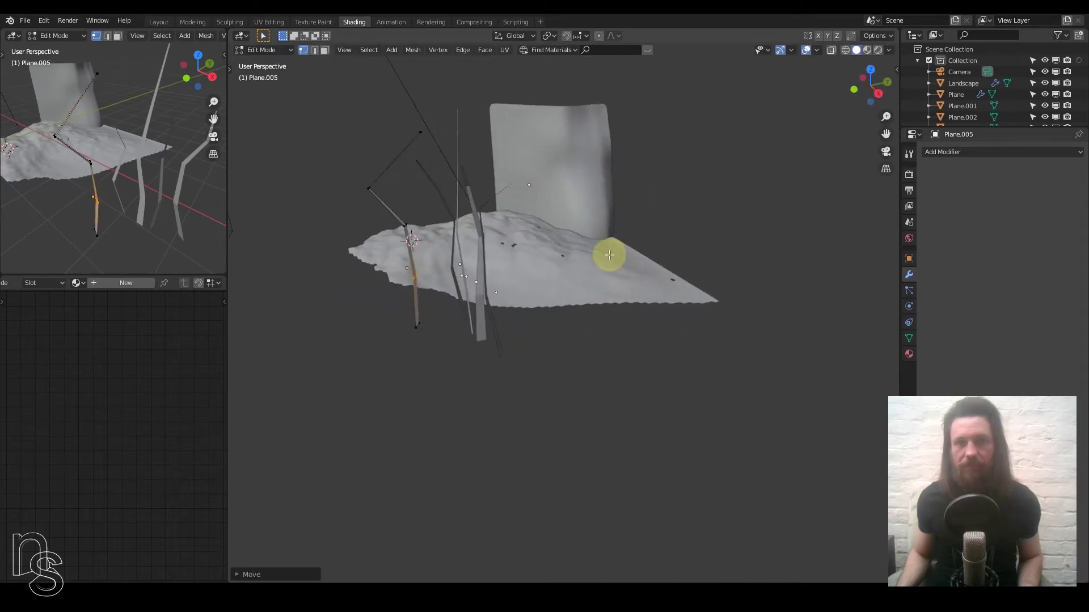
# Duplicate the kinked blade to the far end of the row away from the landscape and enter Edit Mode on the copy
pyautogui.moveTo(478, 262); pyautogui.dragTo(543, 343, button='middle')
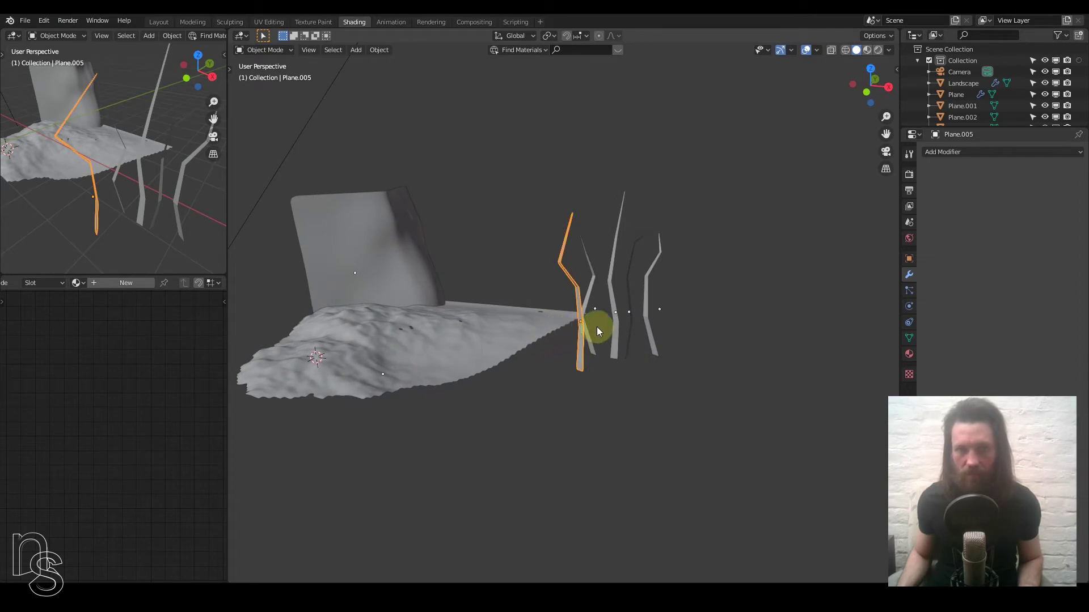
pyautogui.hotkey('shift', 'd')
pyautogui.click(723, 326)
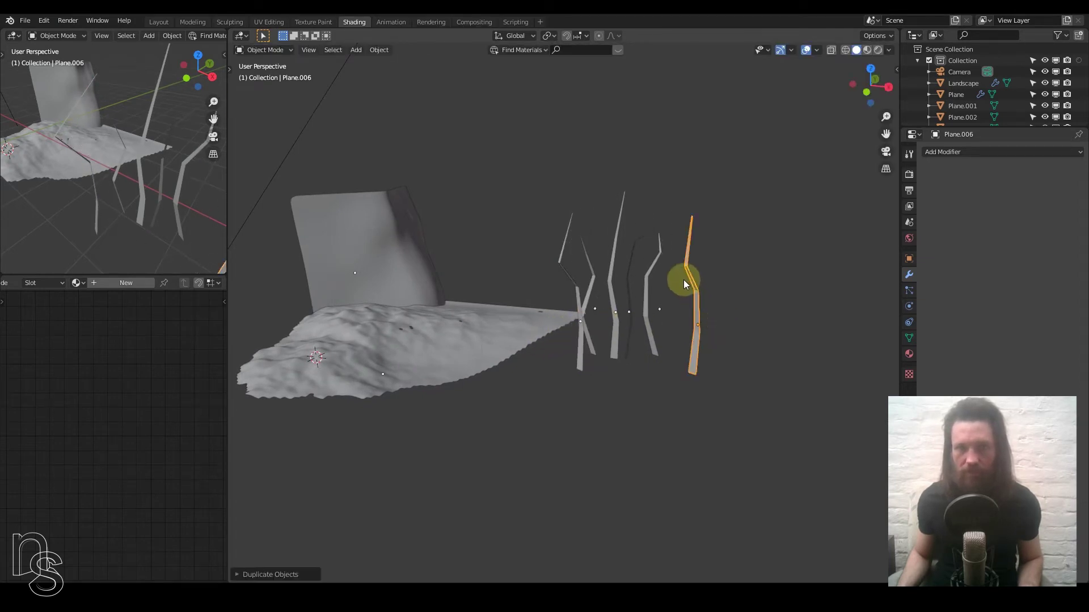
pyautogui.press('Tab')
# Shift the copy's middle edge loop outward and its lower loop inward to give the blade a zigzag bend
pyautogui.moveTo(679, 278); pyautogui.dragTo(712, 303)
pyautogui.press('g')
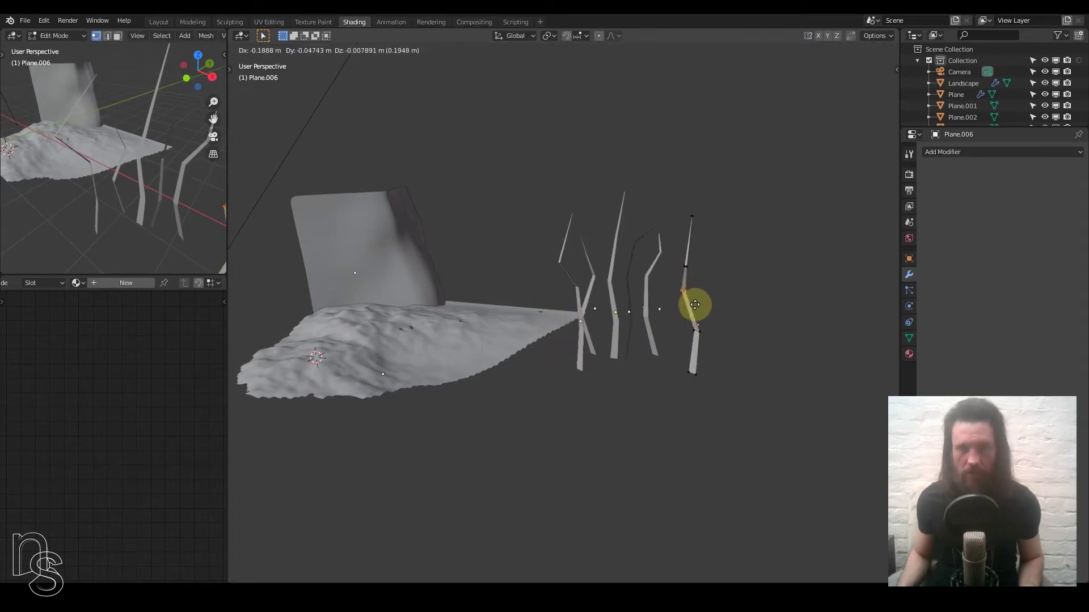
pyautogui.click(689, 295)
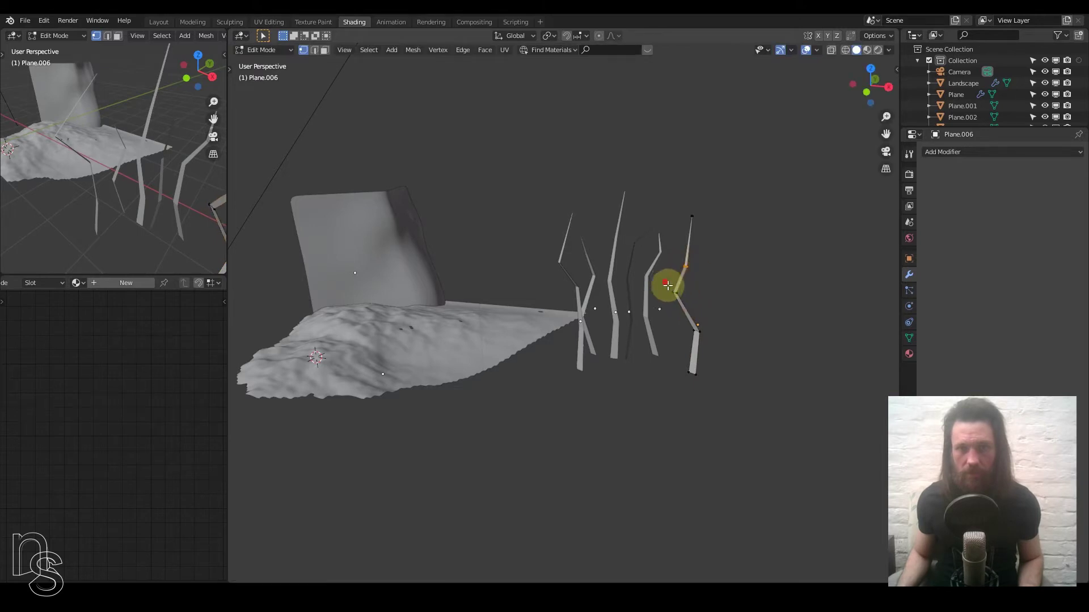
pyautogui.press('g')
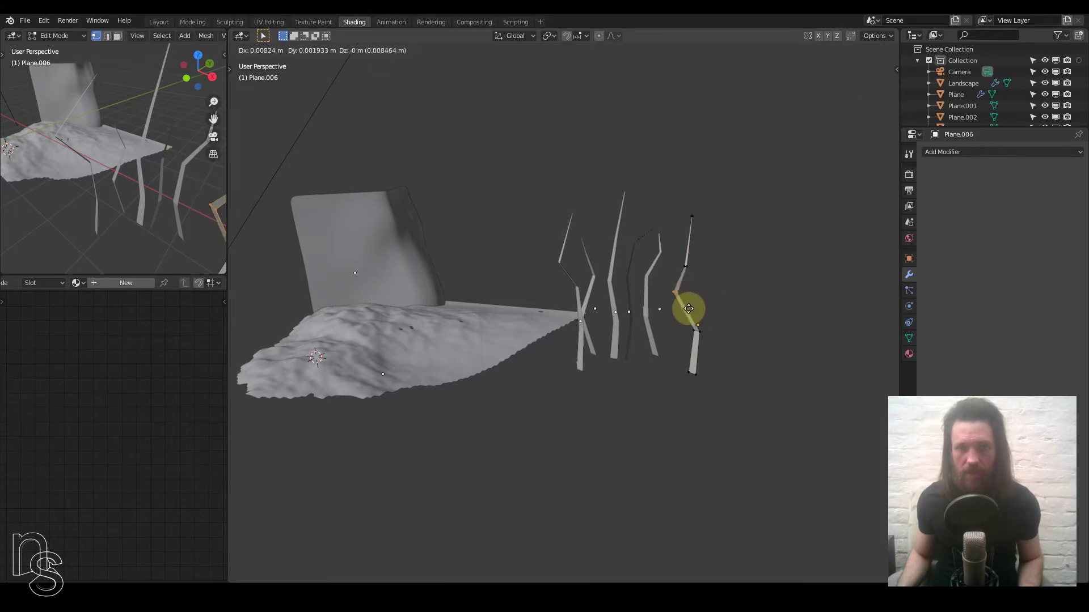
pyautogui.click(724, 311)
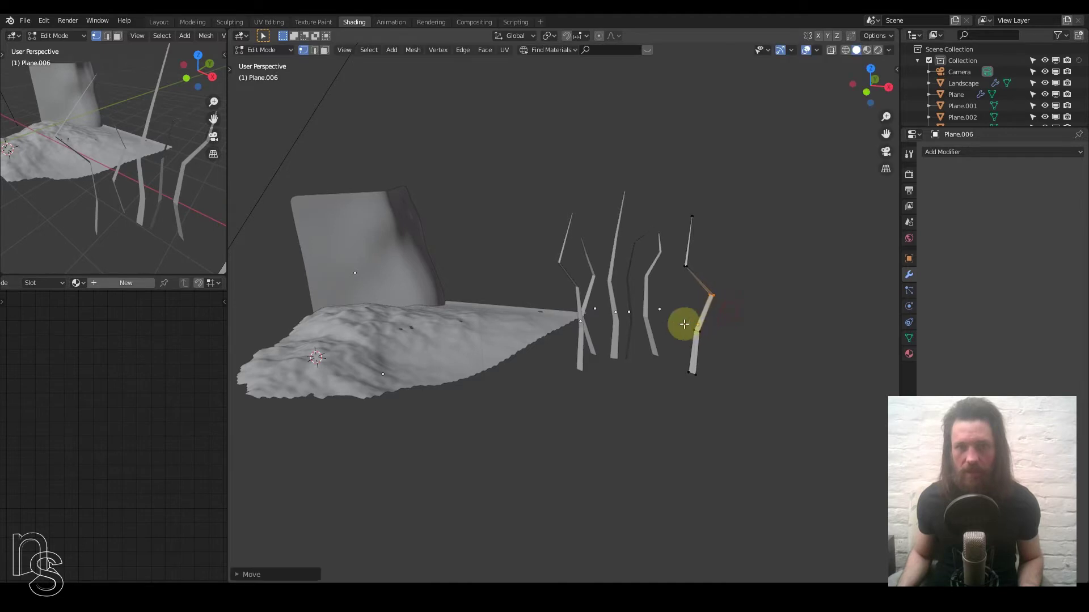
pyautogui.moveTo(684, 325); pyautogui.dragTo(717, 344)
pyautogui.press('g')
pyautogui.click(700, 340)
# Shift the copy's upper edge loop inward, raise its tip, pull the middle loop back in, and return to Object Mode
pyautogui.moveTo(683, 256); pyautogui.dragTo(699, 279)
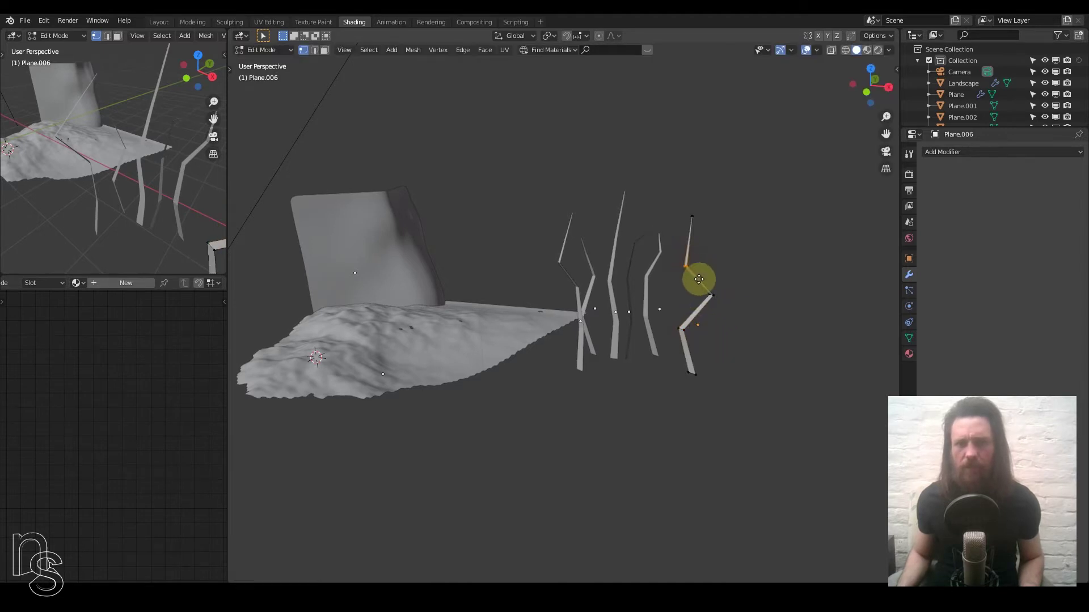
pyautogui.press('g')
pyautogui.click(686, 280)
pyautogui.press('g')
pyautogui.moveTo(684, 201); pyautogui.dragTo(717, 297)
pyautogui.click(718, 219)
pyautogui.press('g')
pyautogui.click(694, 305)
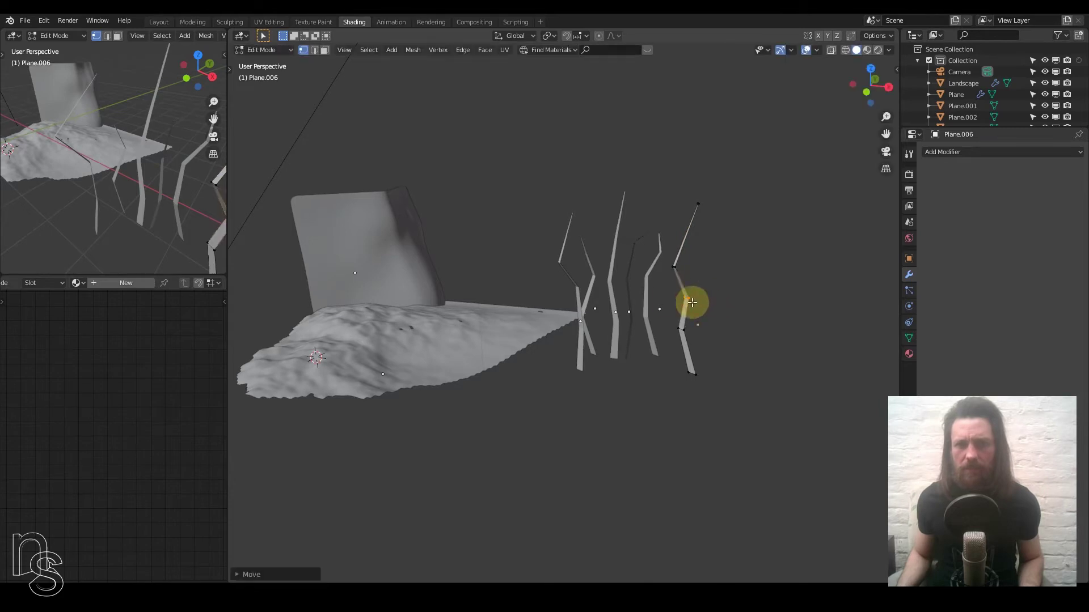
pyautogui.moveTo(690, 303); pyautogui.dragTo(699, 339, button='middle')
pyautogui.press('Tab')
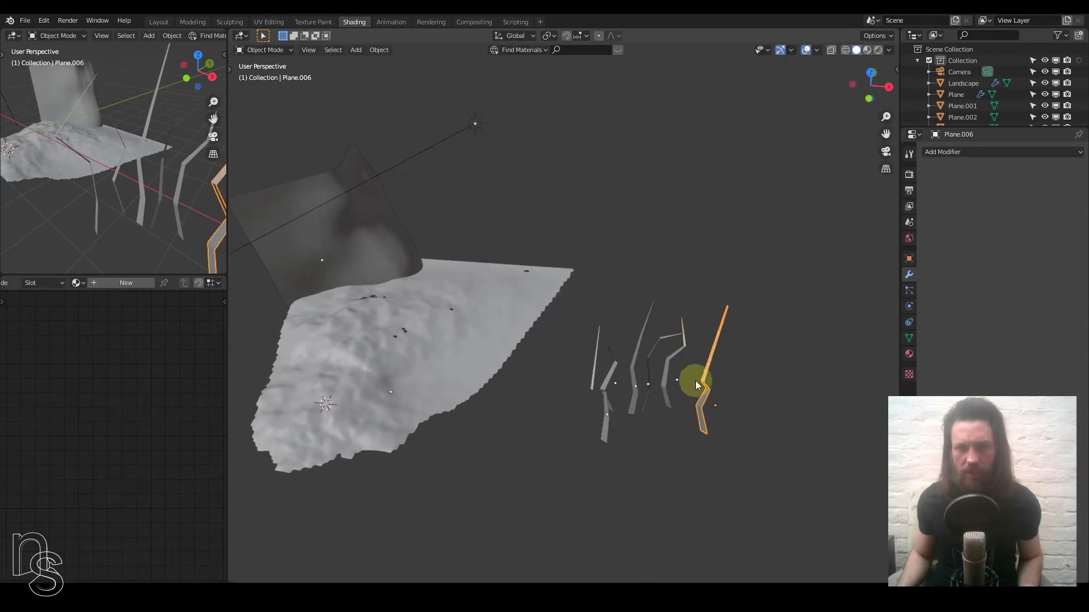
# In the top view, duplicate the original tall blade to the front of the clump and rotate the copy to face forward
pyautogui.press('KP_7')
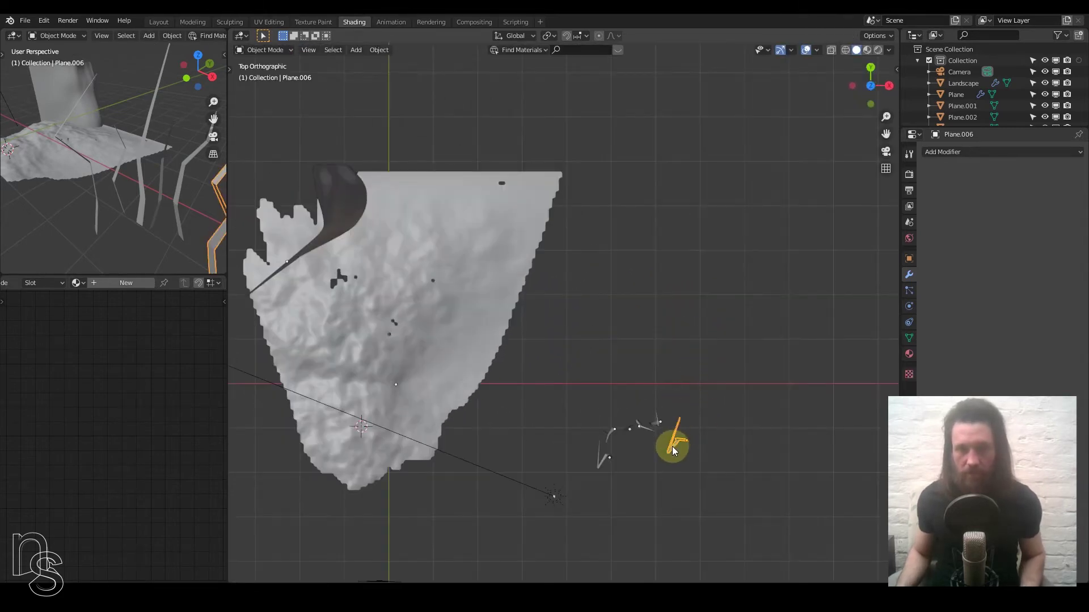
pyautogui.keyDown('shift'); pyautogui.moveTo(672, 446); pyautogui.dragTo(620, 212, button='middle'); pyautogui.keyUp('shift')
pyautogui.scroll(4, 672, 223)
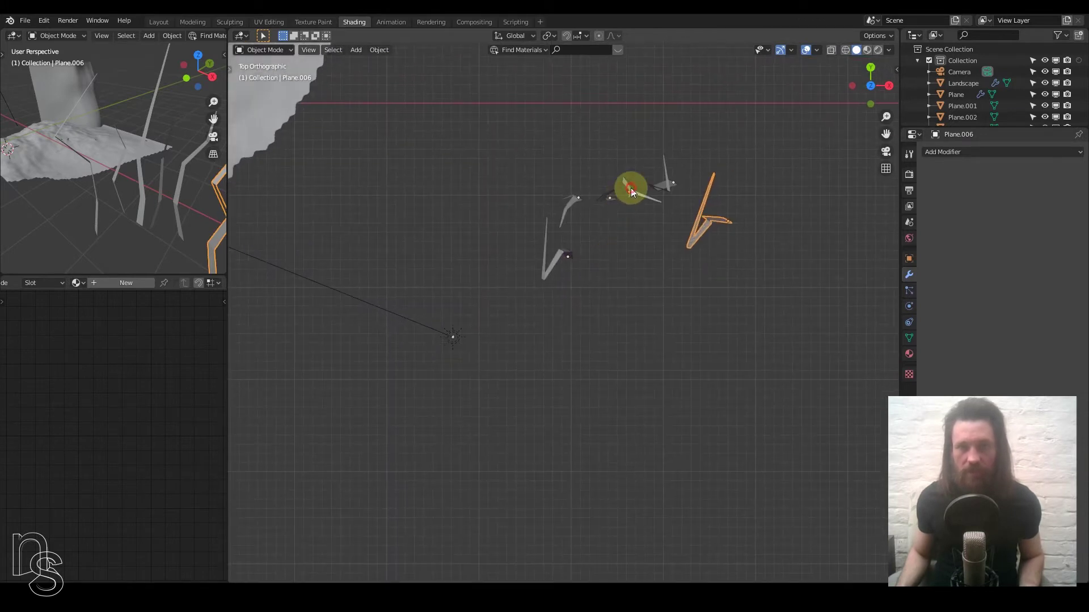
pyautogui.click(631, 188)
pyautogui.hotkey('shift', 'd')
pyautogui.click(659, 263)
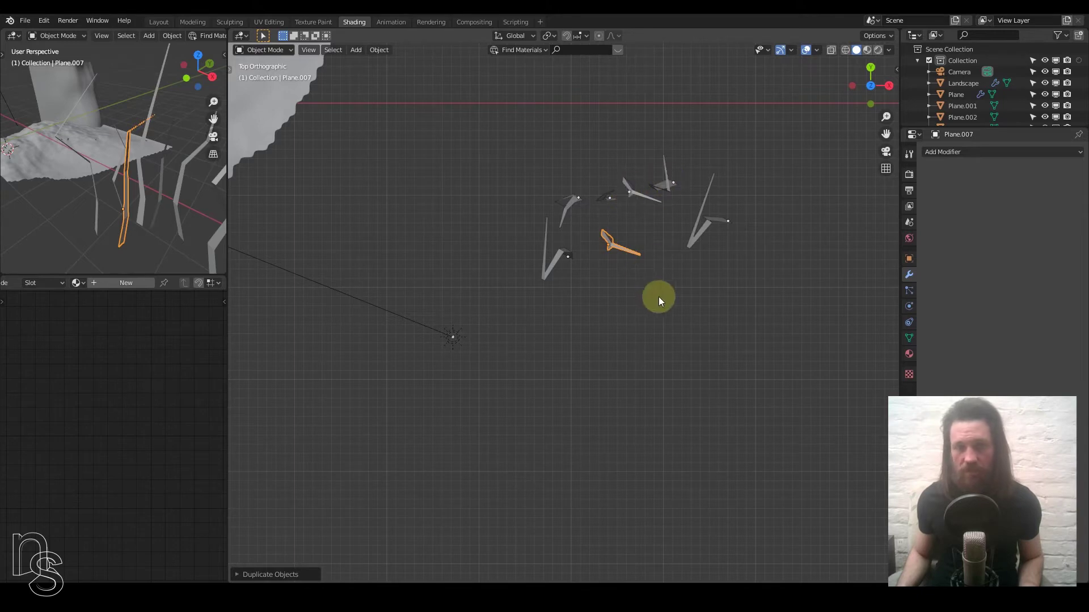
pyautogui.press('r')
pyautogui.click(632, 335)
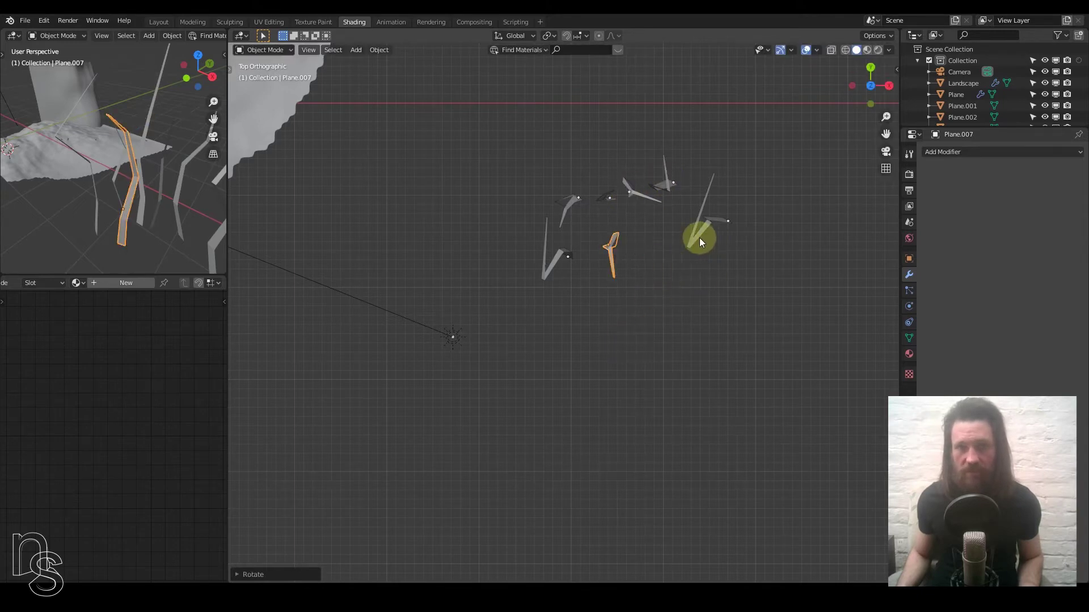
# Duplicate the outermost zigzag blade, rotate the copy in the top view, and place it at the back of the clump
pyautogui.click(702, 247)
pyautogui.hotkey('shift', 'd')
pyautogui.click(674, 296)
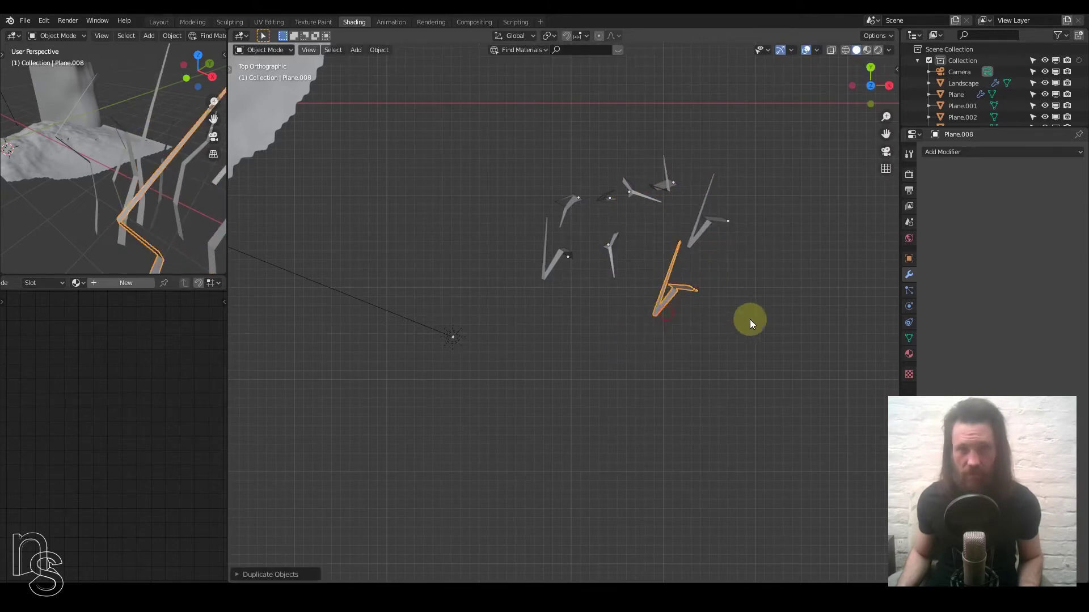
pyautogui.press('r')
pyautogui.click(681, 361)
pyautogui.press('g')
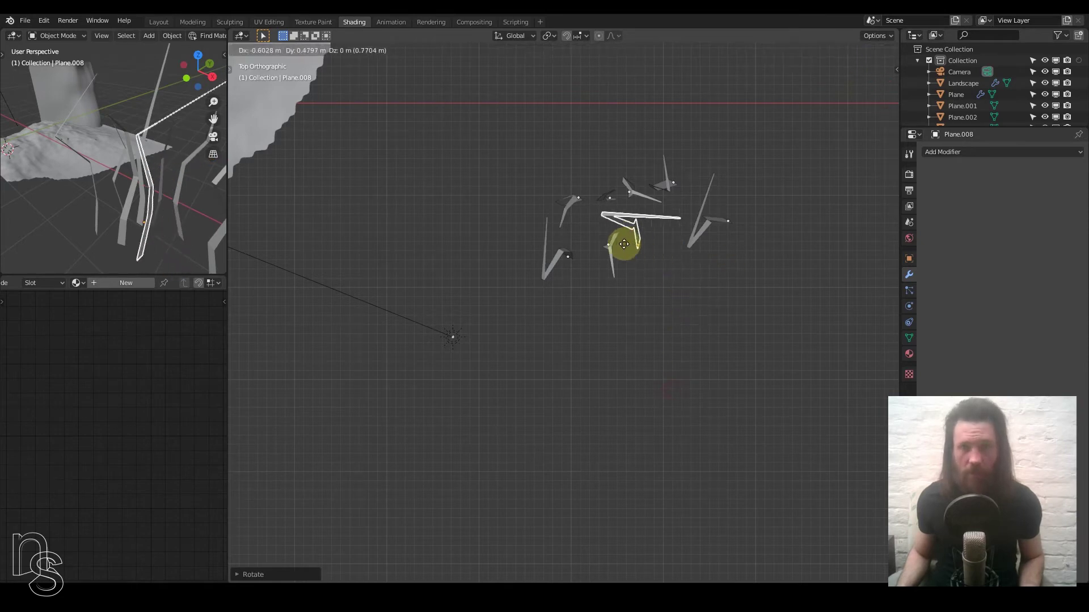
pyautogui.click(562, 194)
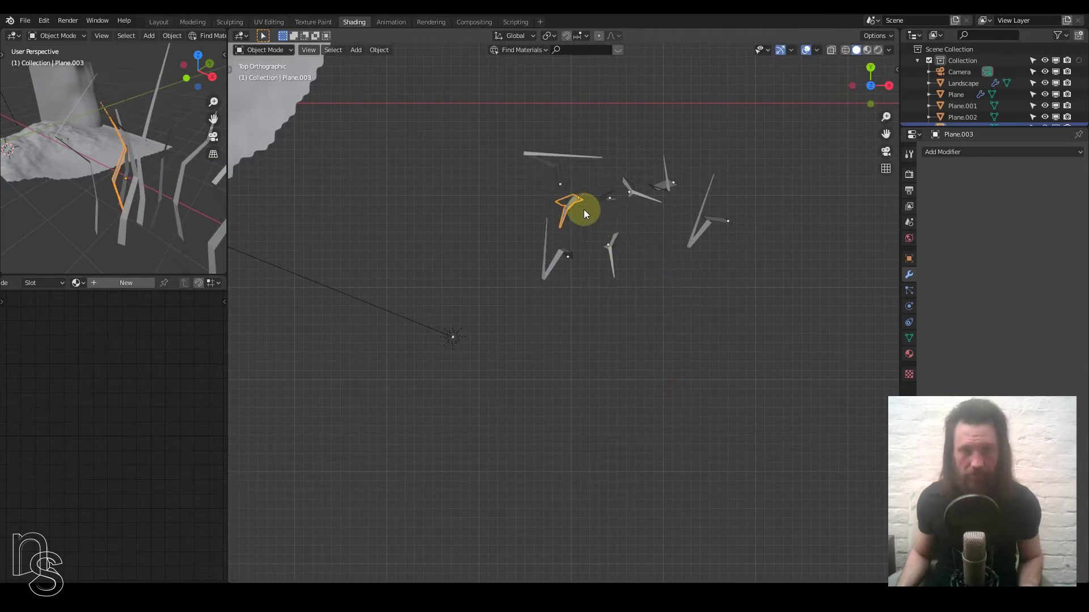
# Duplicate the selected bent blade to the front of the clump in the top view and rotate the copy
pyautogui.hotkey('shift', 'd')
pyautogui.click(607, 315)
pyautogui.press('r')
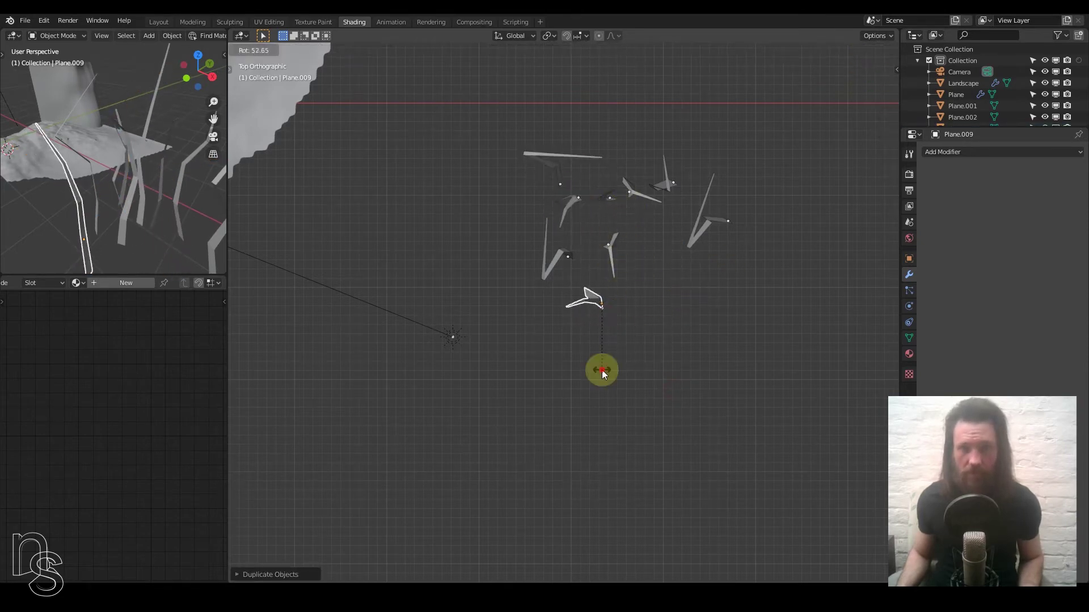
pyautogui.click(601, 370)
# Duplicate the small blade at the back right of the clump, place the copy on the right side, and rotate it
pyautogui.click(666, 188)
pyautogui.hotkey('shift', 'd')
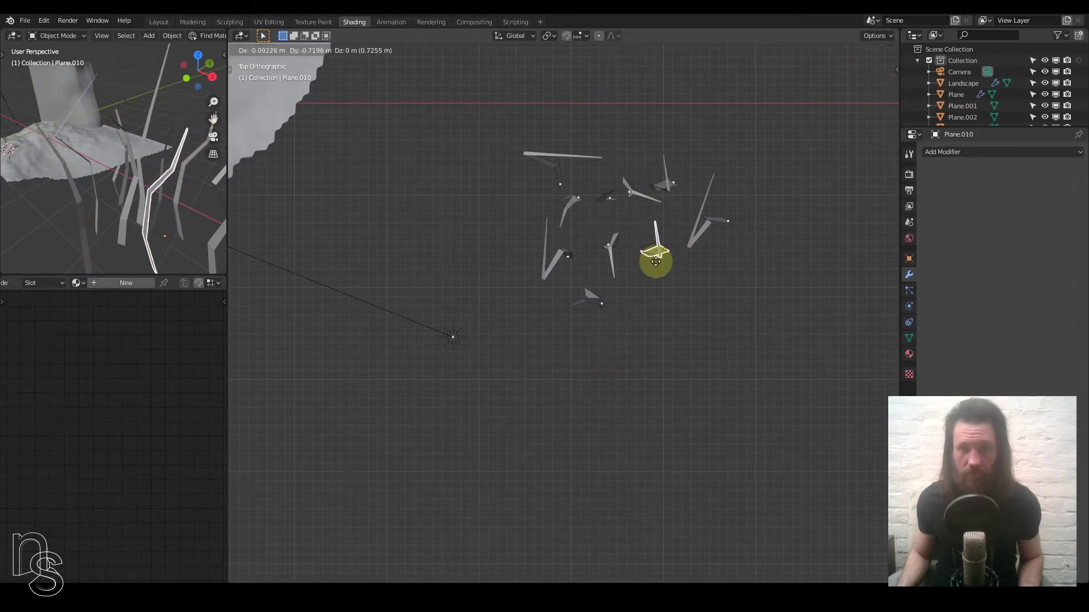
pyautogui.click(658, 258)
pyautogui.press('r')
pyautogui.click(633, 237)
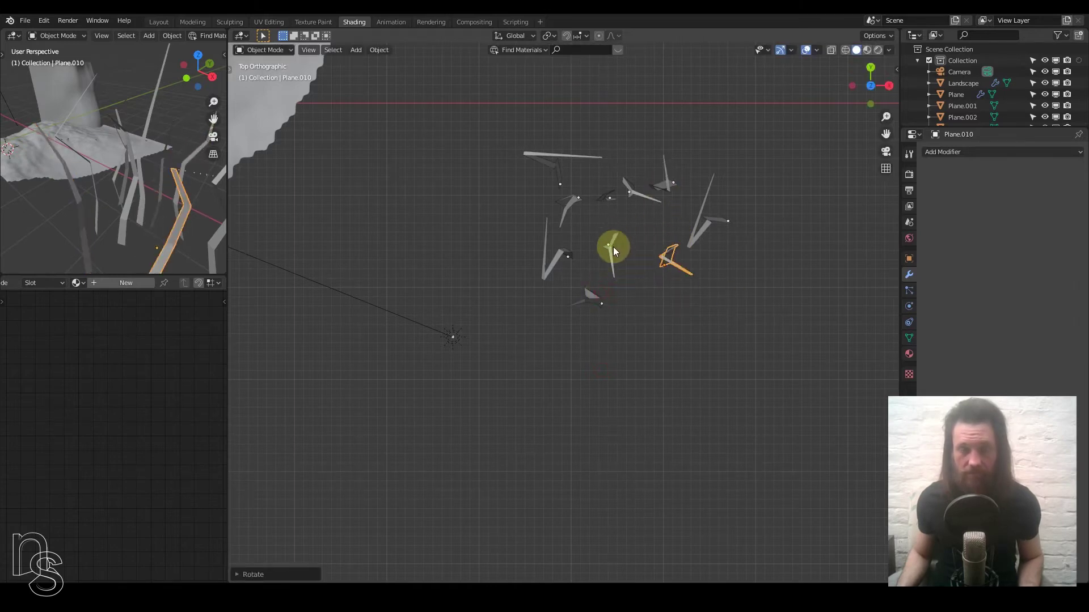
# Duplicate the blade in the middle of the clump, place the copy just right of centre, and rotate it
pyautogui.click(613, 247)
pyautogui.hotkey('shift', 'd')
pyautogui.click(669, 230)
pyautogui.press('r')
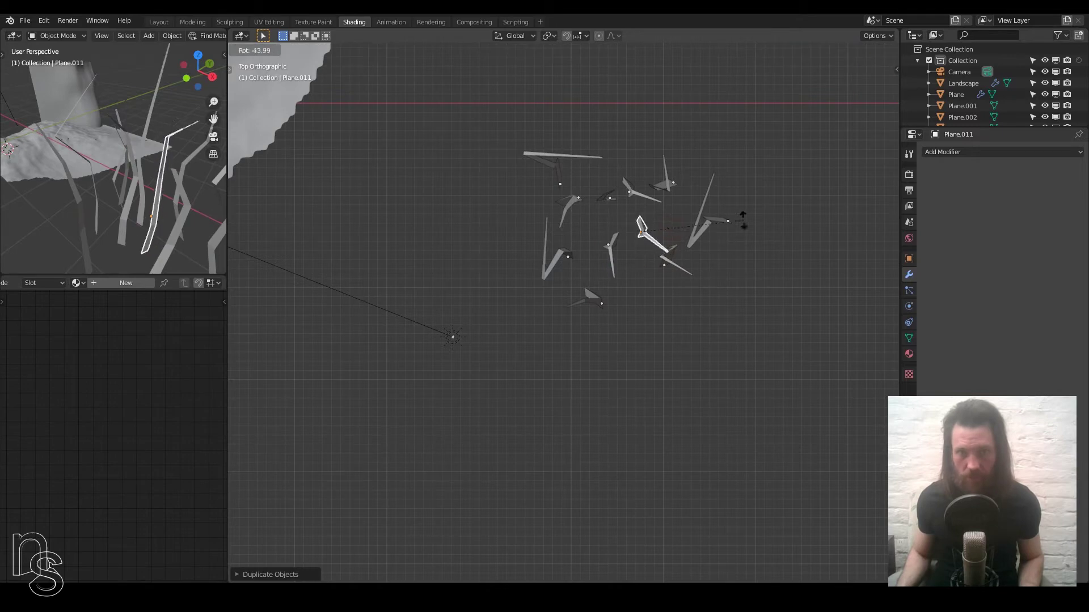
pyautogui.click(747, 154)
# Duplicate the long zigzag blade on the clump's left side, place the copy at the front right, and rotate it
pyautogui.click(567, 255)
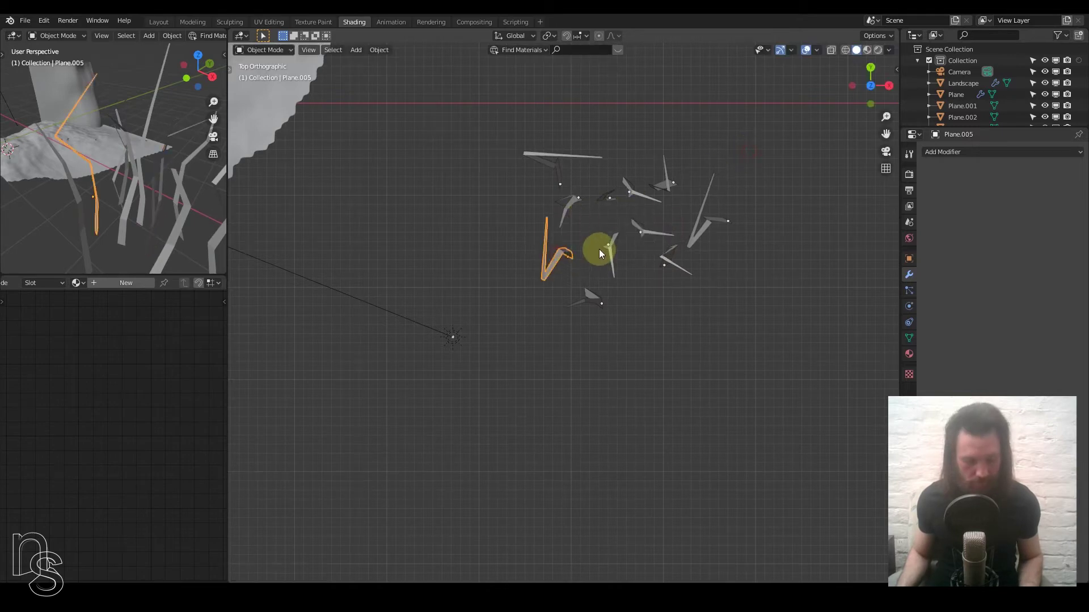
pyautogui.hotkey('shift', 'd')
pyautogui.click(689, 300)
pyautogui.press('r')
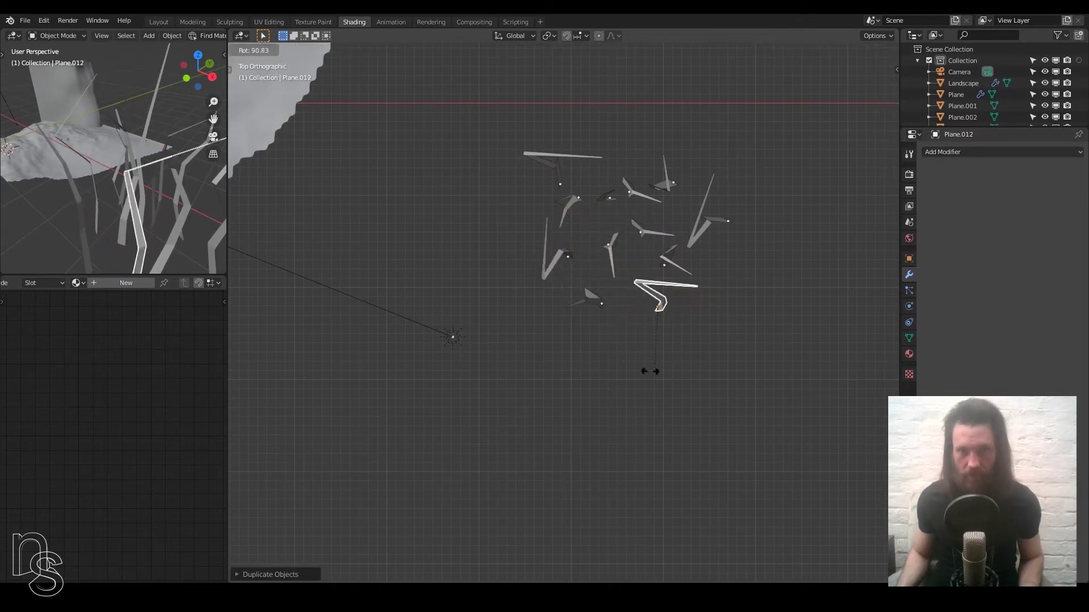
pyautogui.click(588, 155)
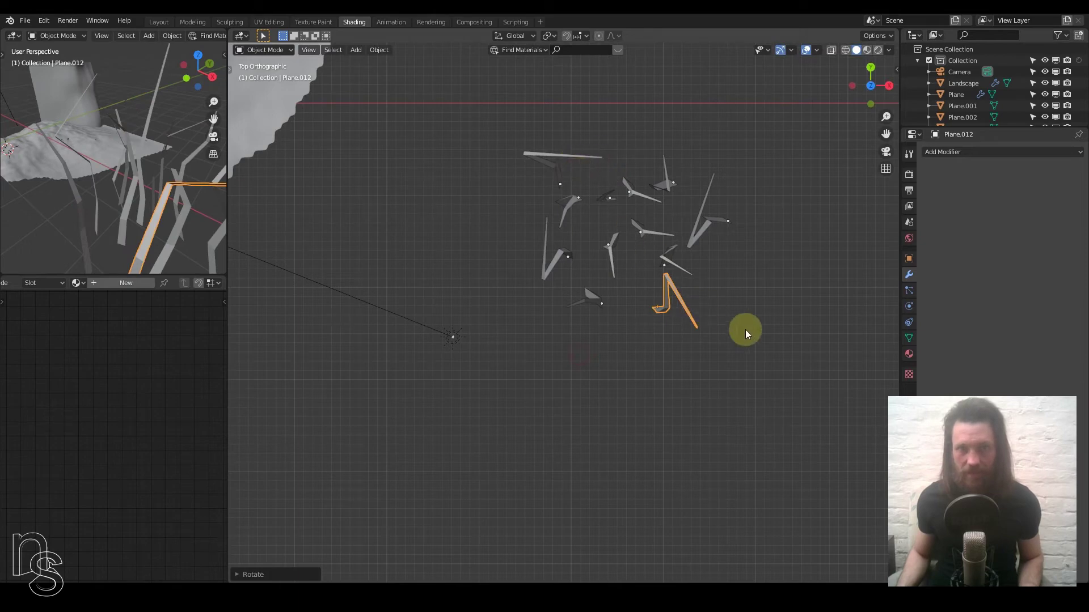
# Scale down the new front-right copy and the zigzag blade at the back left slightly
pyautogui.press('s')
pyautogui.click(647, 209)
pyautogui.click(582, 158)
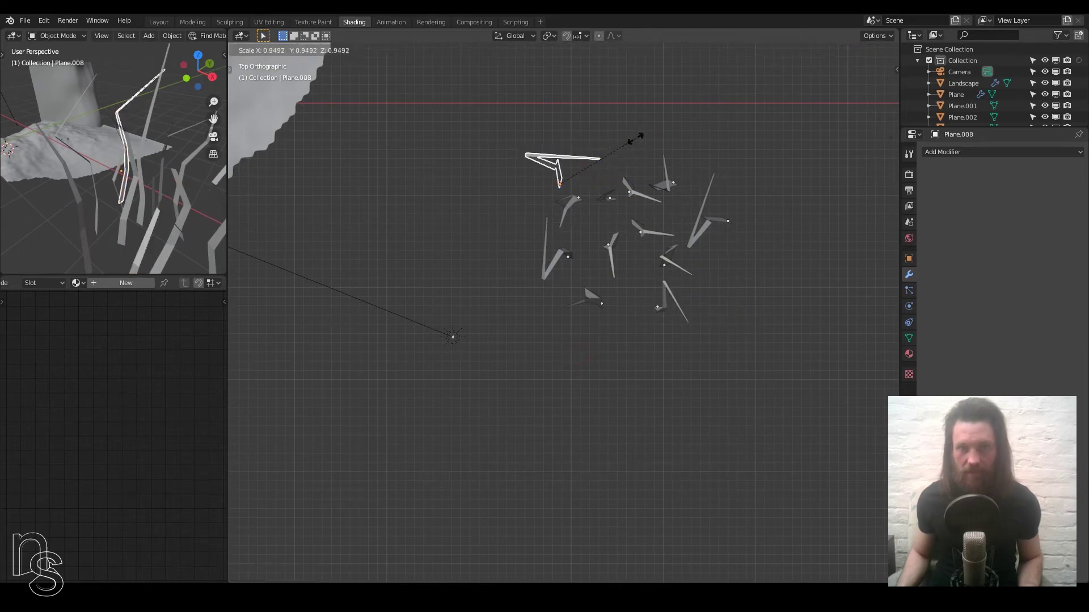
# Duplicate the right-of-centre blade to the front of the clump, rotate the copy to point forward, and scale it up
pyautogui.click(652, 226)
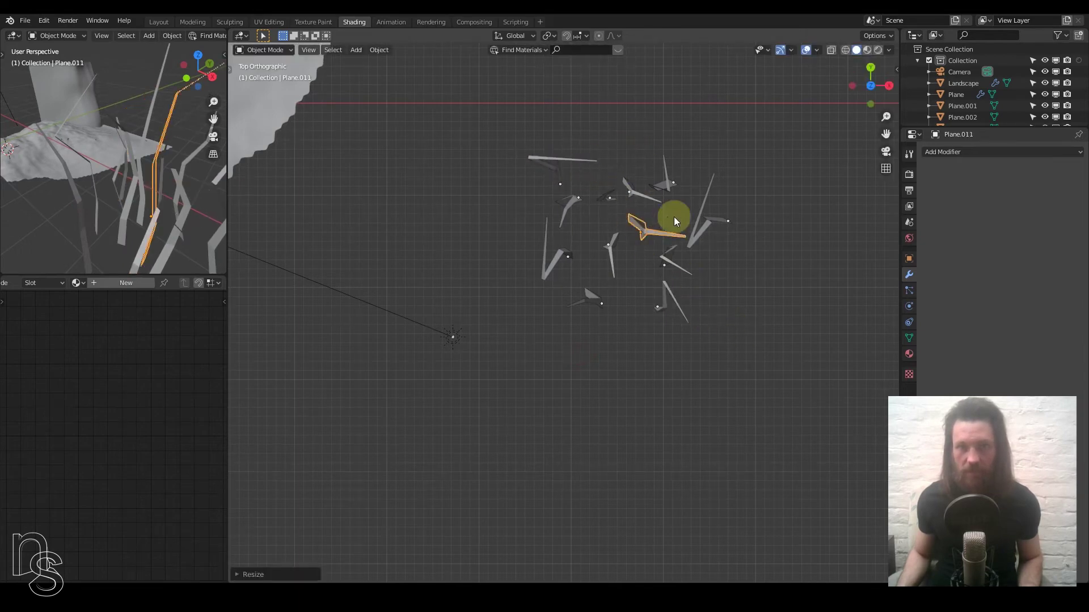
pyautogui.hotkey('shift', 'd')
pyautogui.click(631, 320)
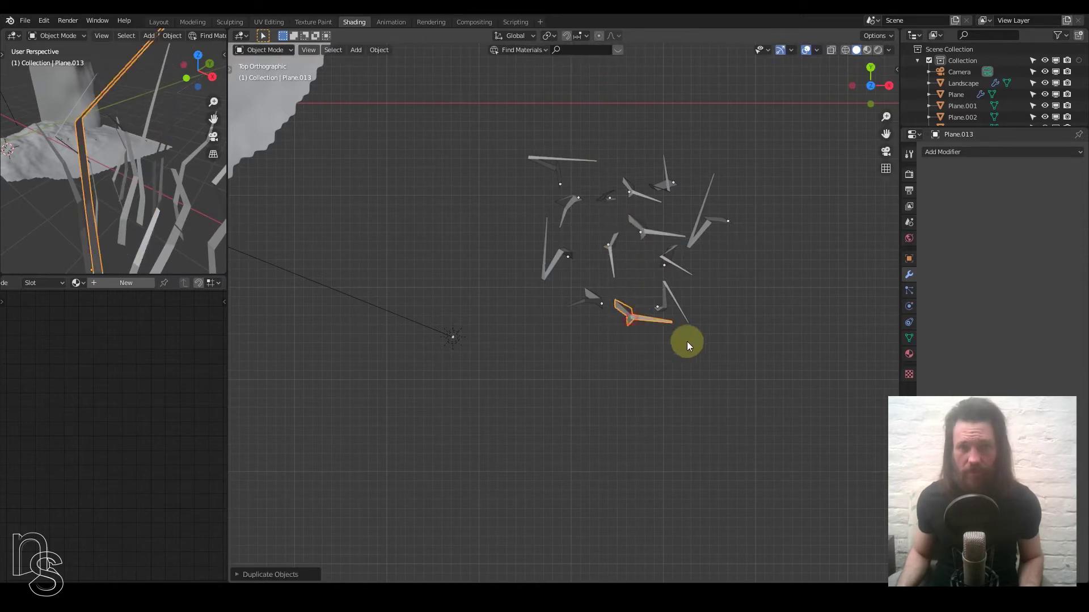
pyautogui.press('r')
pyautogui.click(615, 362)
pyautogui.press('s')
pyautogui.click(690, 356)
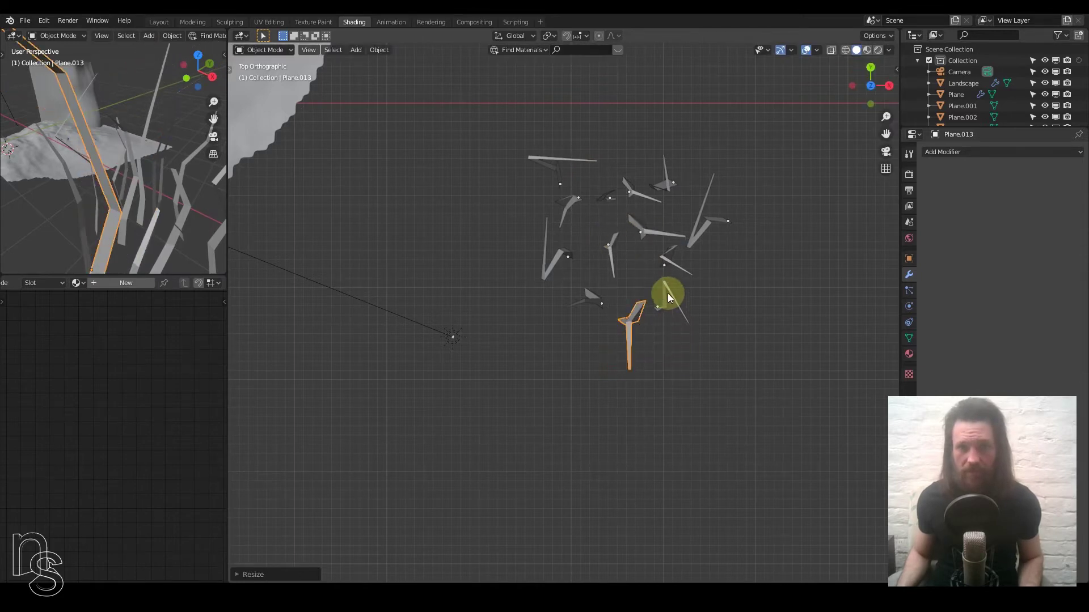
# In the front view, raise the enlarged blade until its base lines up with the bases of the other blades
pyautogui.moveTo(667, 294); pyautogui.dragTo(649, 283, button='middle')
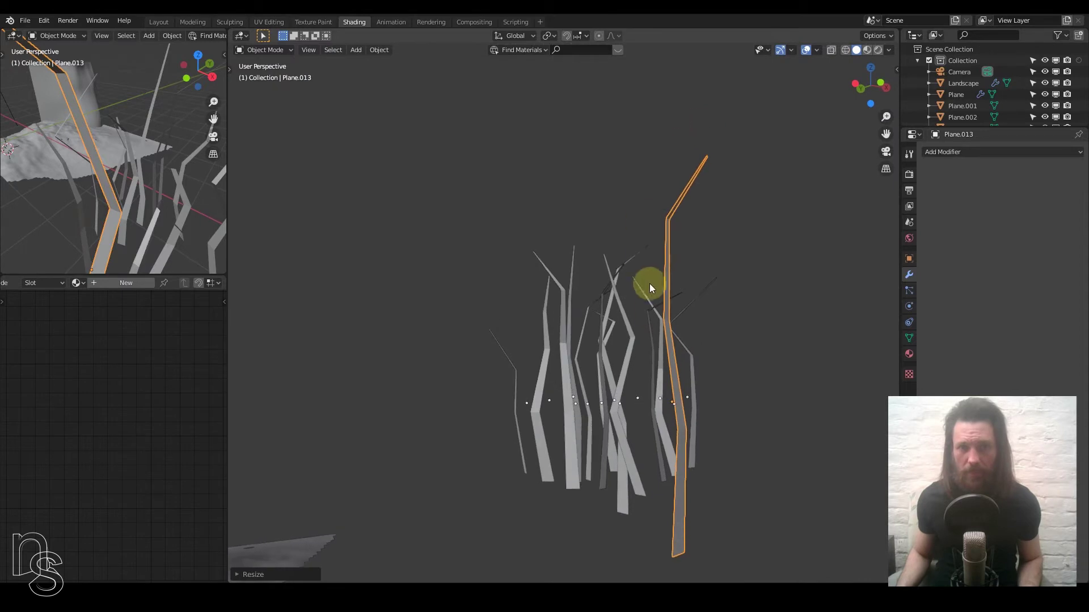
pyautogui.press('KP_1')
pyautogui.scroll(-2, 615, 332)
pyautogui.keyDown('shift'); pyautogui.moveTo(617, 368); pyautogui.dragTo(611, 267, button='middle'); pyautogui.keyUp('shift')
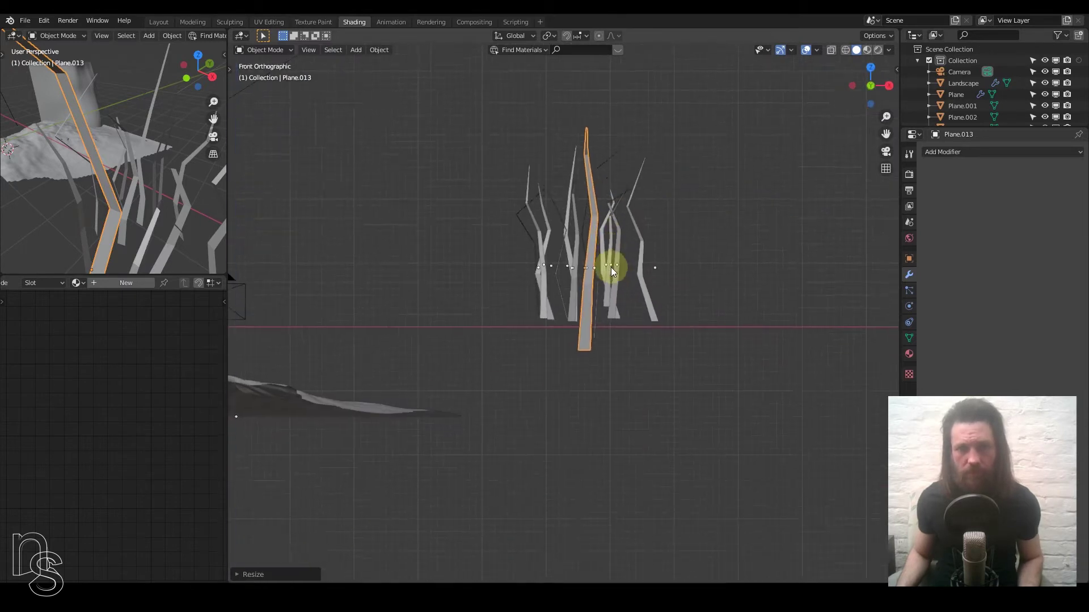
pyautogui.scroll(4, 617, 329)
pyautogui.press('g')
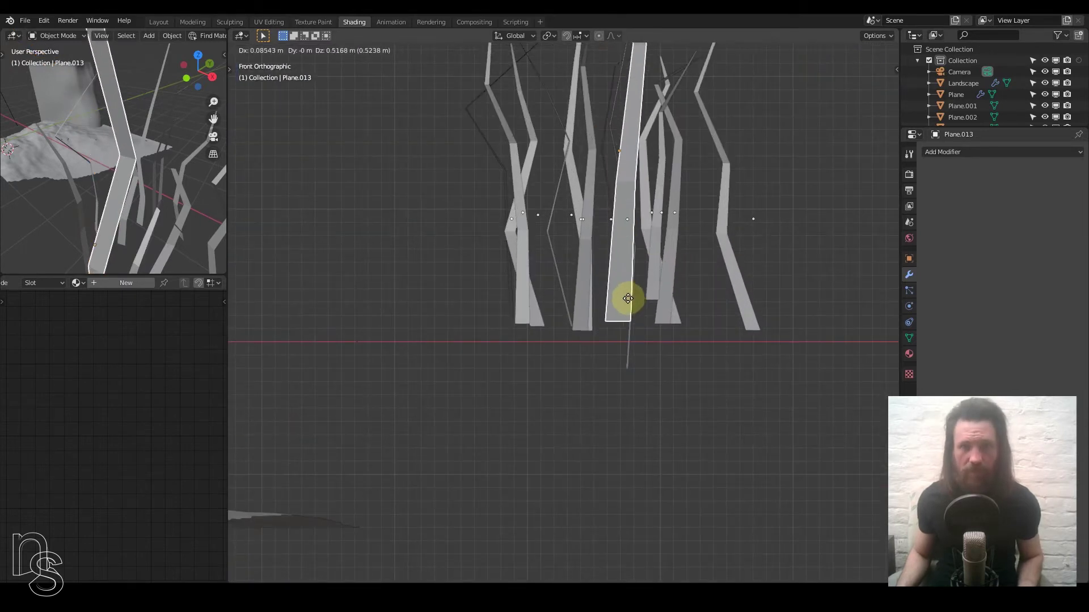
pyautogui.click(627, 306)
# Lower the scaled-down zigzag copy and the two blades to its right so their bases sit level with the clump
pyautogui.click(652, 291)
pyautogui.press('g')
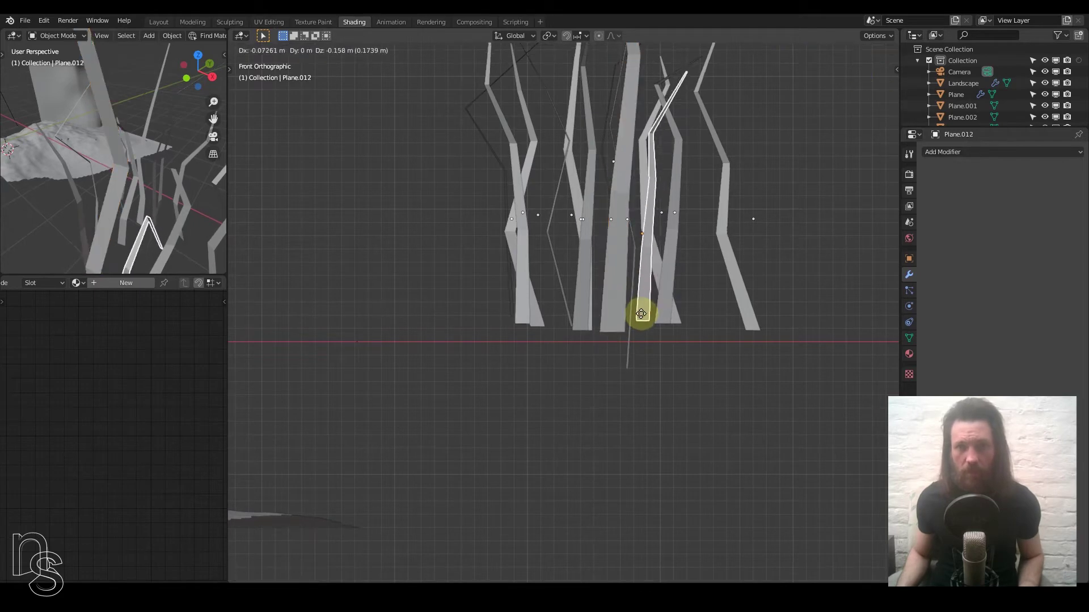
pyautogui.click(638, 324)
pyautogui.click(660, 318)
pyautogui.press('g')
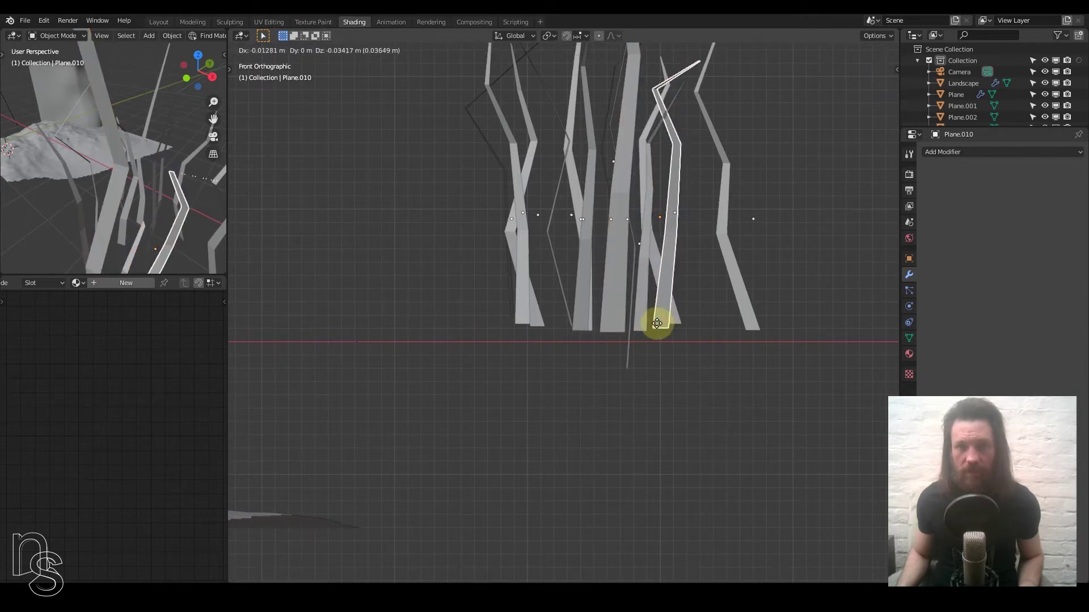
pyautogui.click(657, 323)
pyautogui.click(680, 324)
# Move the rightmost blade slightly inward and the leftmost upright blade slightly outward, keeping their bases level
pyautogui.click(745, 319)
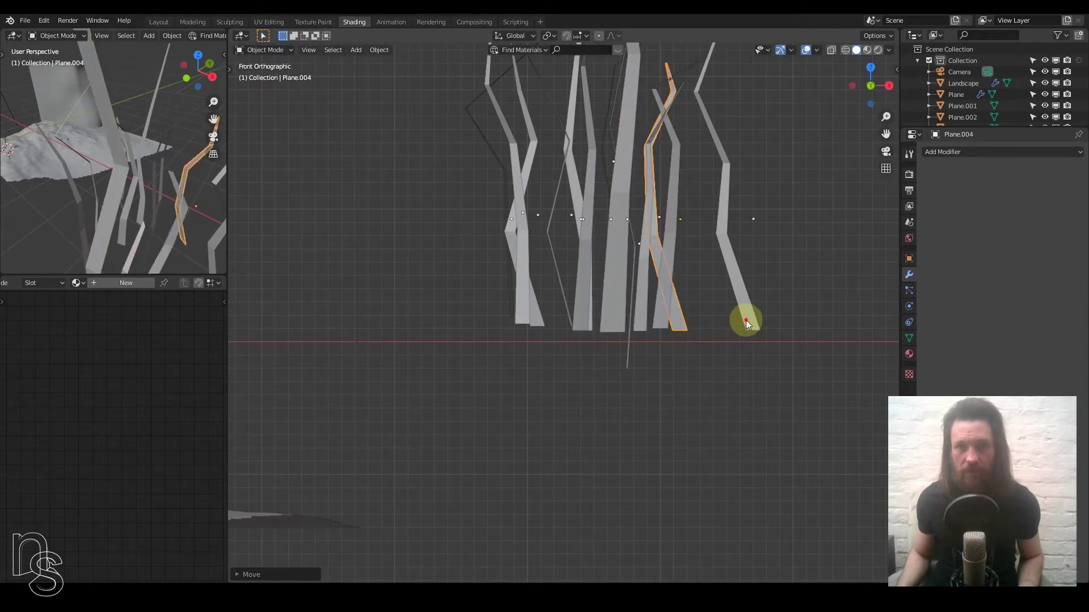
pyautogui.press('g')
pyautogui.click(728, 322)
pyautogui.click(521, 318)
pyautogui.press('g')
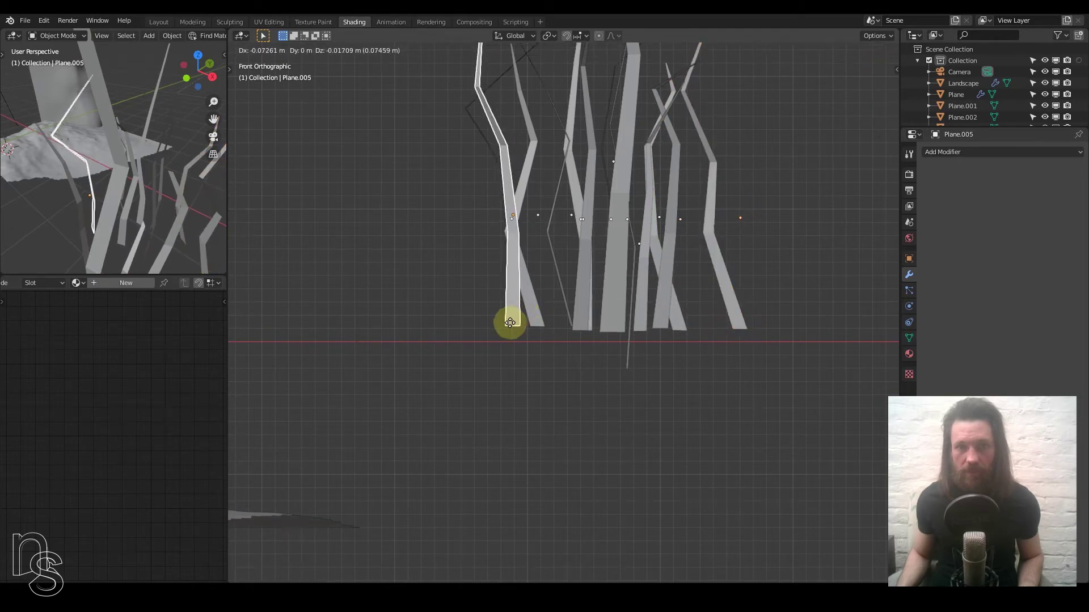
pyautogui.click(529, 325)
# Raise the thin blade that extends below the clump to the level of the other bases
pyautogui.click(630, 347)
pyautogui.press('g')
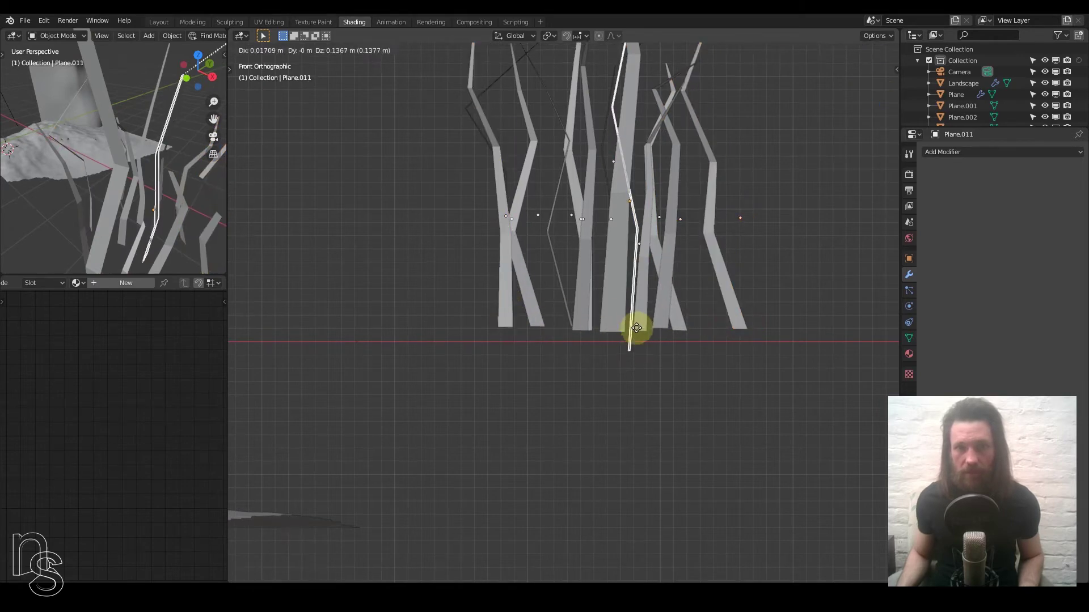
pyautogui.click(637, 310)
# Select all the blades, duplicate them toward the back in the top view, and rotate the duplicated group
pyautogui.scroll(-2, 595, 250)
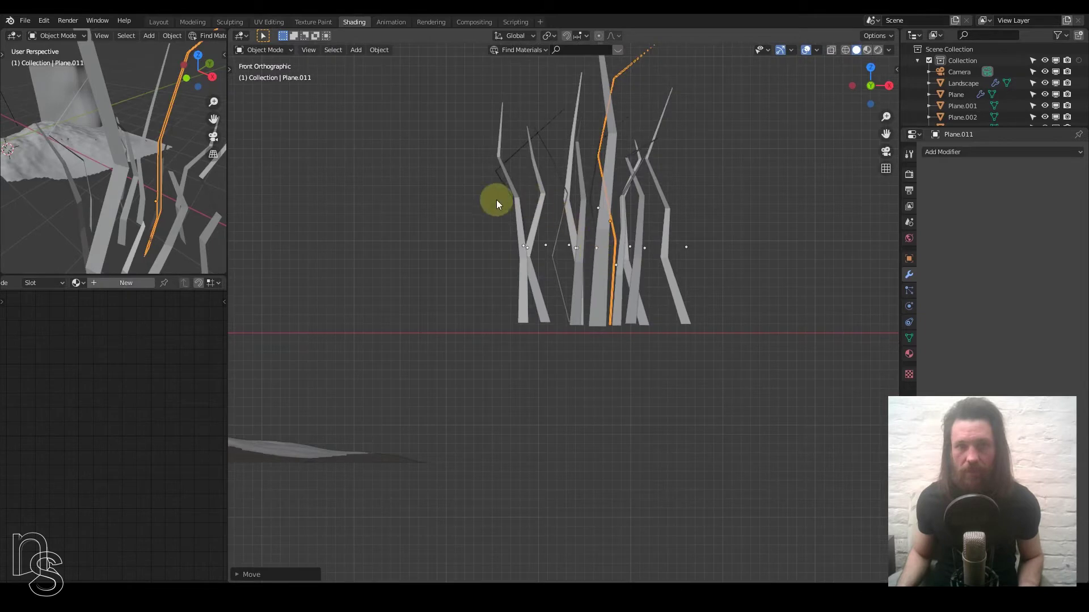
pyautogui.moveTo(626, 252); pyautogui.dragTo(703, 276)
pyautogui.press('KP_7')
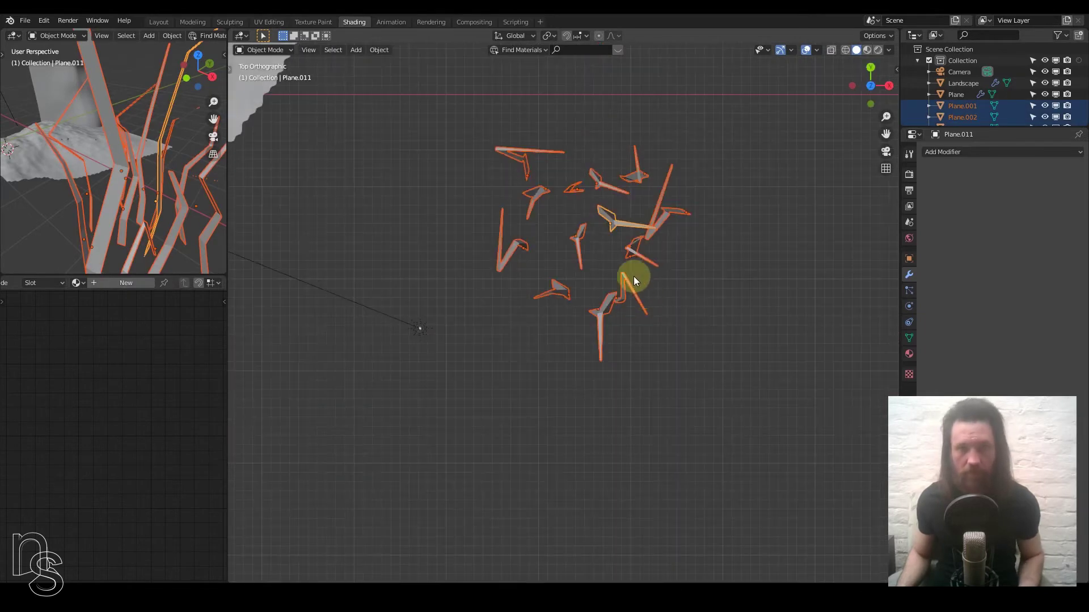
pyautogui.hotkey('shift', 'd')
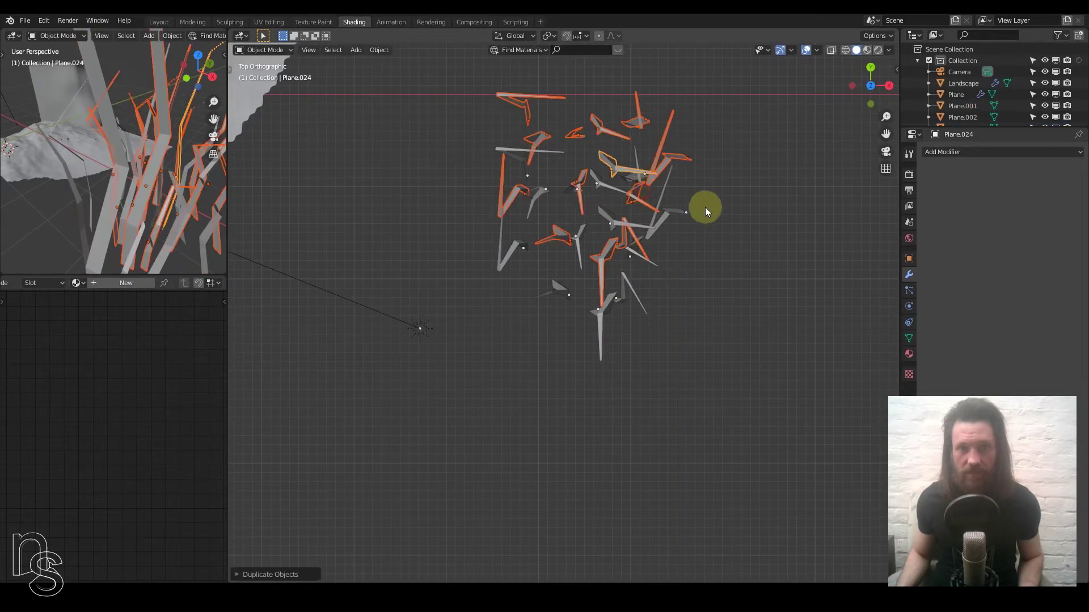
pyautogui.press('r')
pyautogui.click(515, 255)
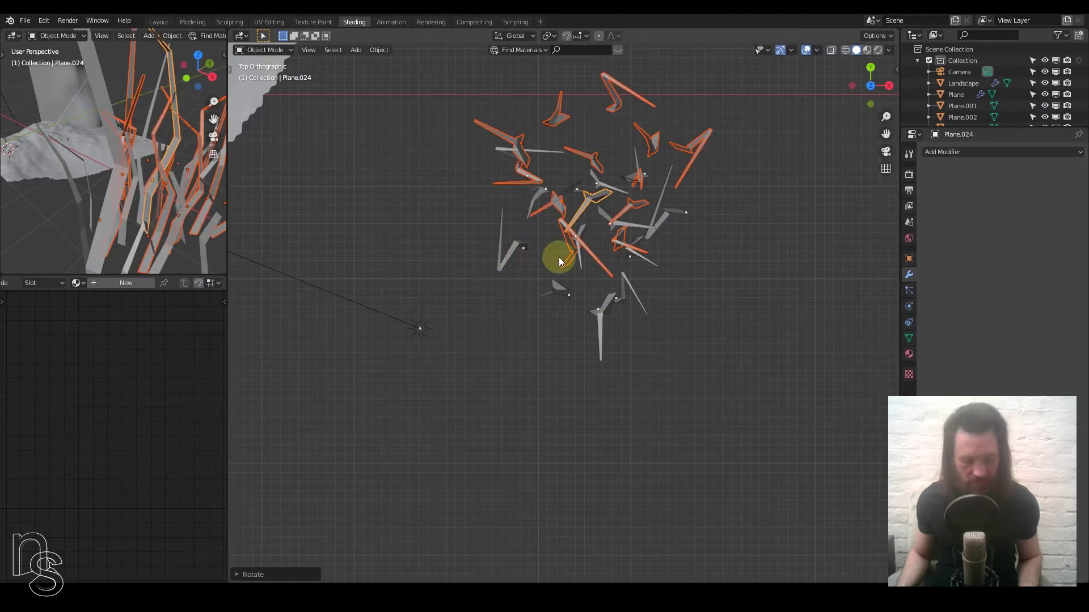
# Duplicate the selected group of blades to the front right of the clump and rotate the new group
pyautogui.moveTo(559, 256); pyautogui.dragTo(590, 284)
pyautogui.click(637, 376)
pyautogui.press('r')
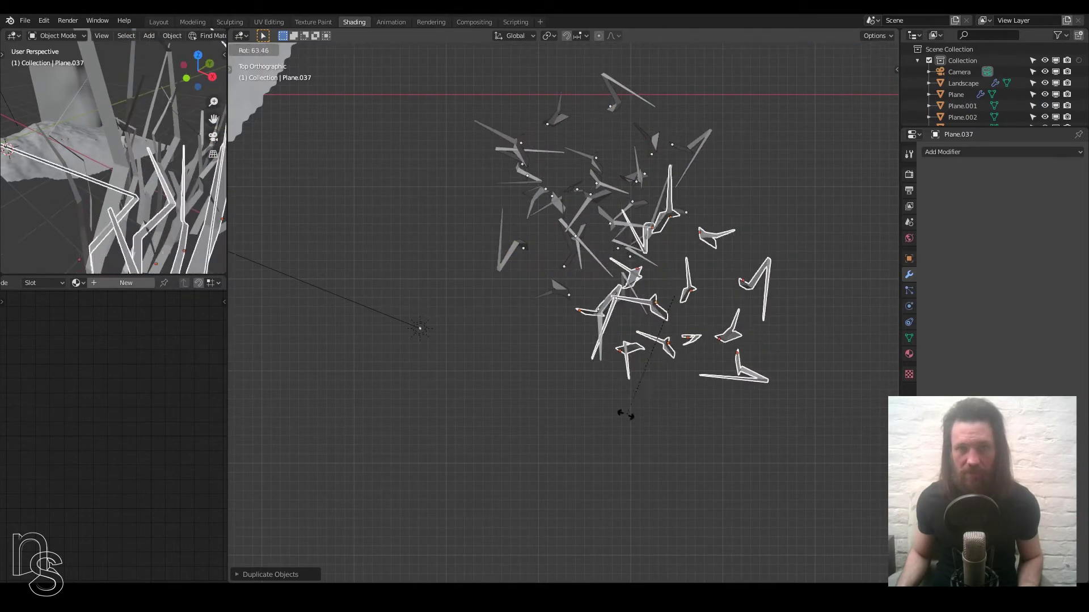
pyautogui.click(566, 391)
# Duplicate the front-right group to the left side of the clump and rotate the copy
pyautogui.hotkey('shift', 'd')
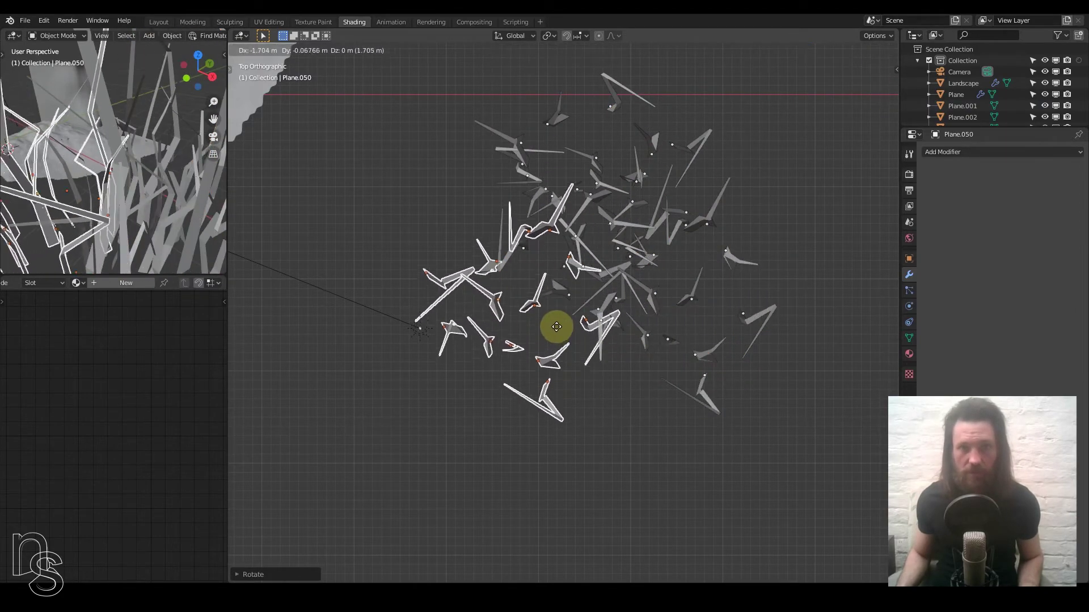
pyautogui.click(554, 324)
pyautogui.press('r')
pyautogui.click(491, 411)
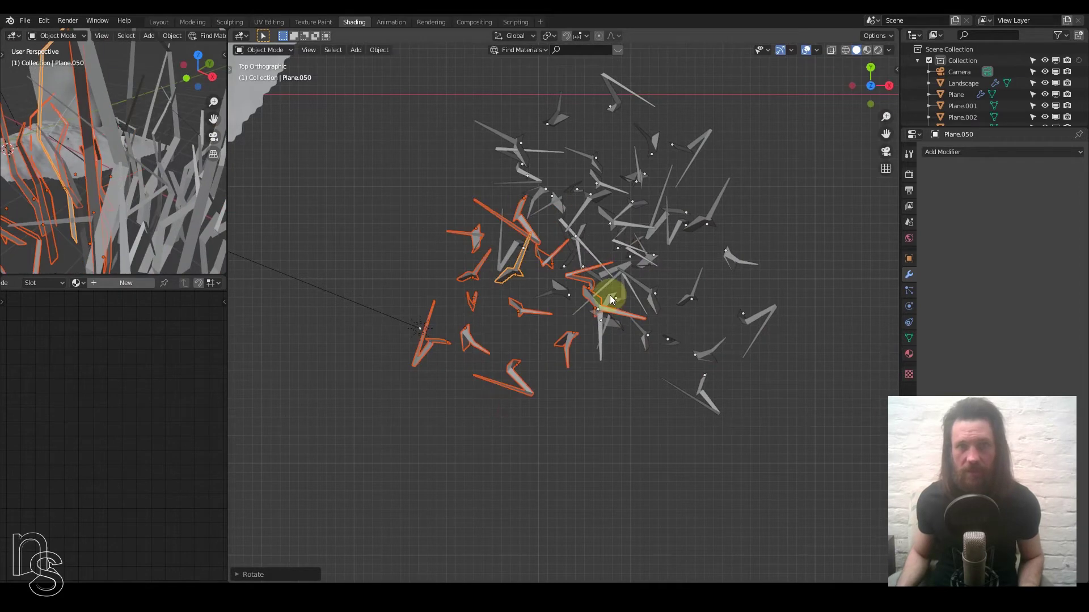
pyautogui.scroll(-5, 611, 295)
pyautogui.moveTo(608, 294); pyautogui.dragTo(606, 347, button='middle')
pyautogui.moveTo(502, 280); pyautogui.dragTo(707, 449)
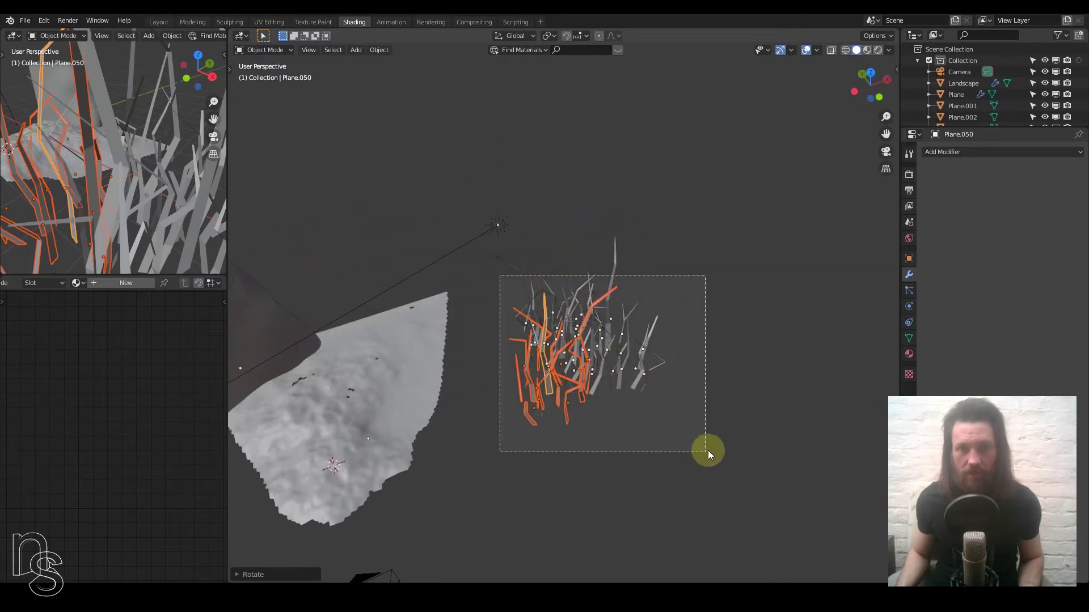
pyautogui.moveTo(707, 450); pyautogui.dragTo(608, 302, button='middle')
pyautogui.keyDown('shift'); pyautogui.moveTo(475, 279); pyautogui.dragTo(749, 448); pyautogui.keyUp('shift')
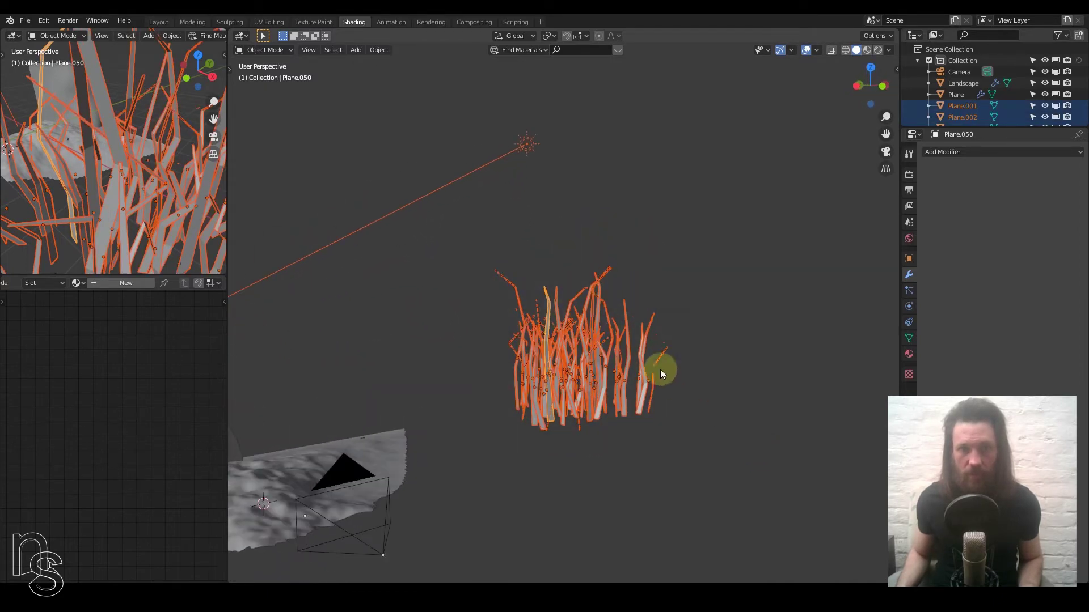
pyautogui.moveTo(660, 369); pyautogui.dragTo(574, 257, button='middle')
pyautogui.click(573, 236)
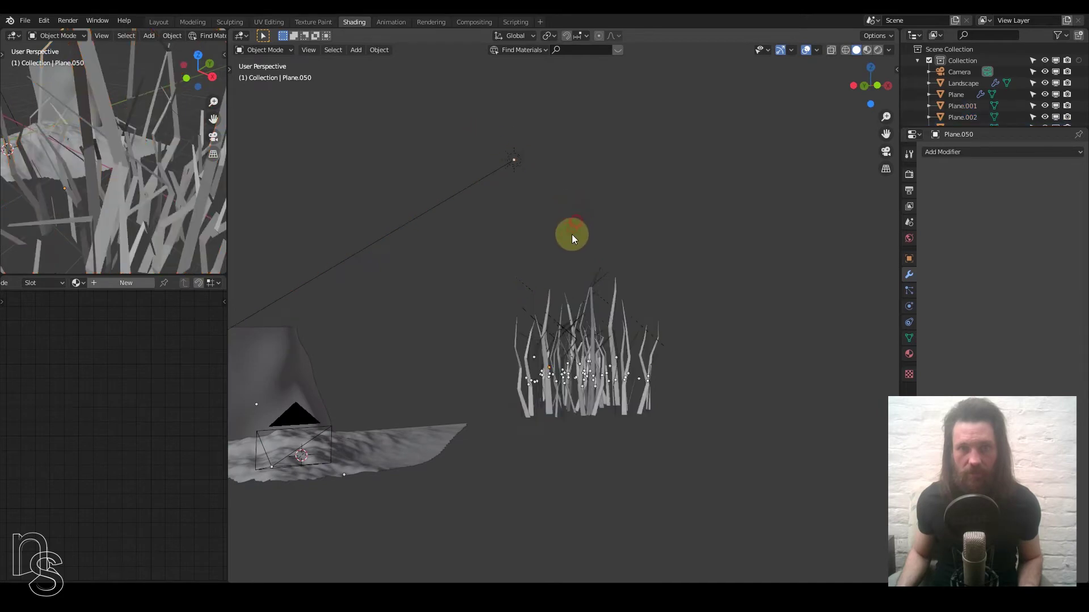
pyautogui.moveTo(479, 229)
pyautogui.mouseDown()
pyautogui.moveTo(709, 465)
pyautogui.moveTo(660, 396)
pyautogui.mouseUp()
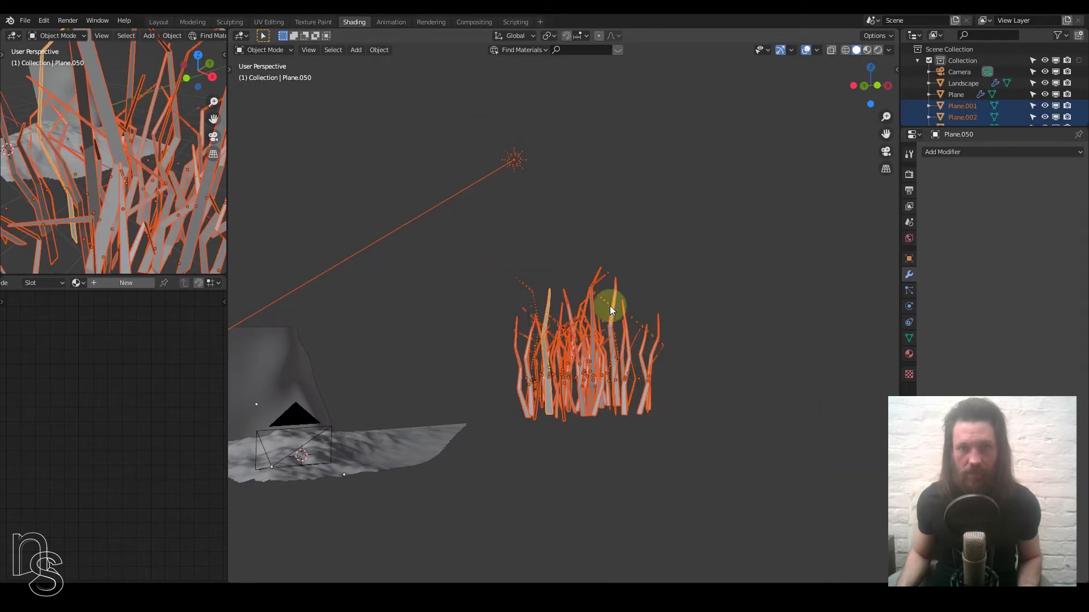
pyautogui.click(546, 292)
pyautogui.moveTo(472, 257); pyautogui.dragTo(628, 383)
pyautogui.click(509, 210)
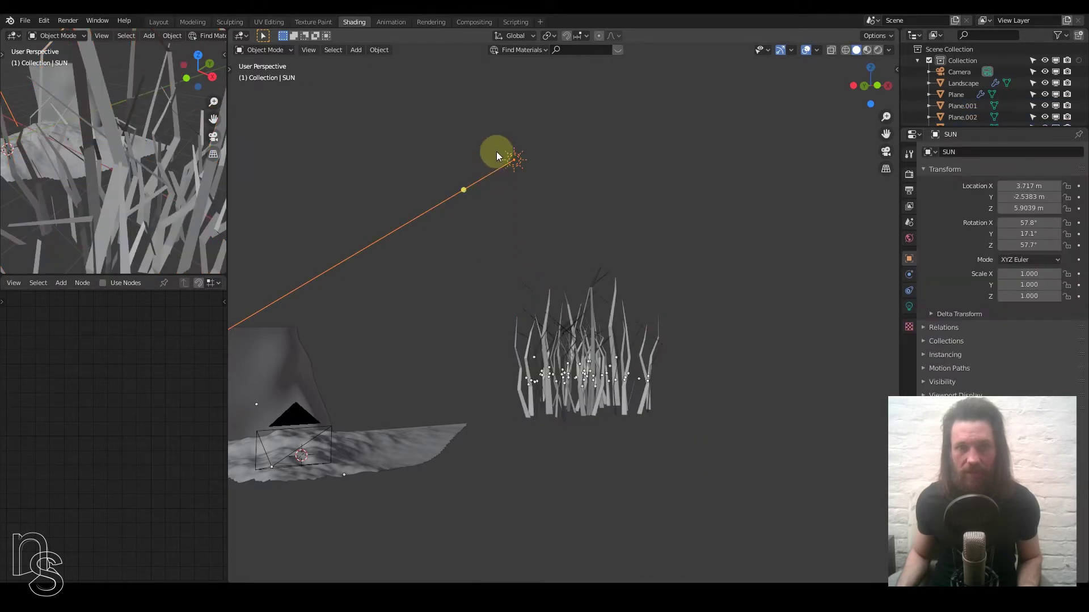
pyautogui.keyDown('shift'); pyautogui.moveTo(497, 263); pyautogui.dragTo(685, 427); pyautogui.keyUp('shift')
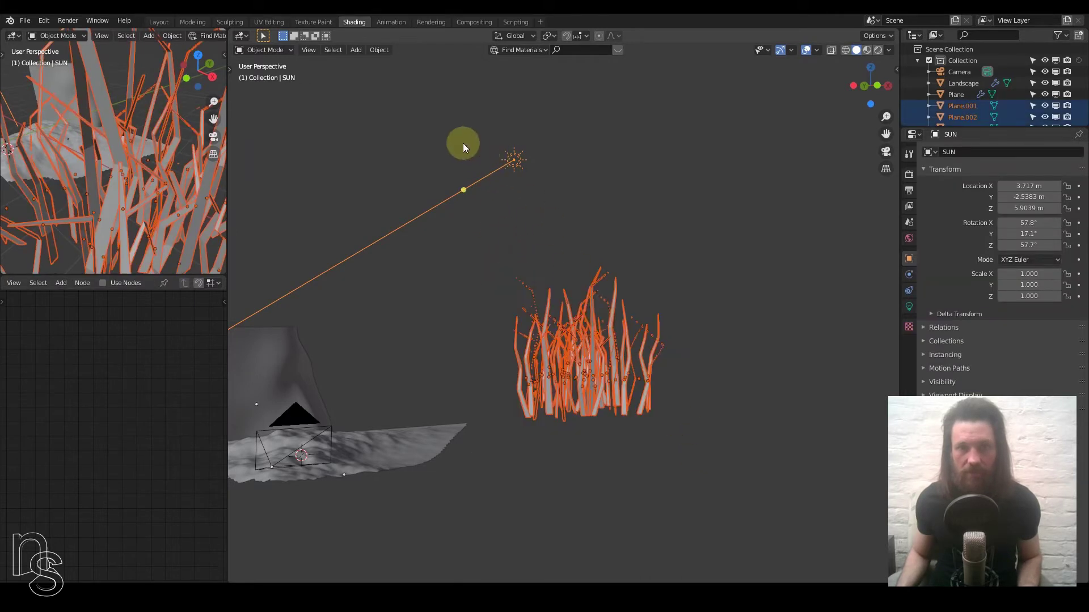
pyautogui.moveTo(461, 141); pyautogui.dragTo(564, 229)
pyautogui.moveTo(539, 318); pyautogui.dragTo(604, 362, button='middle')
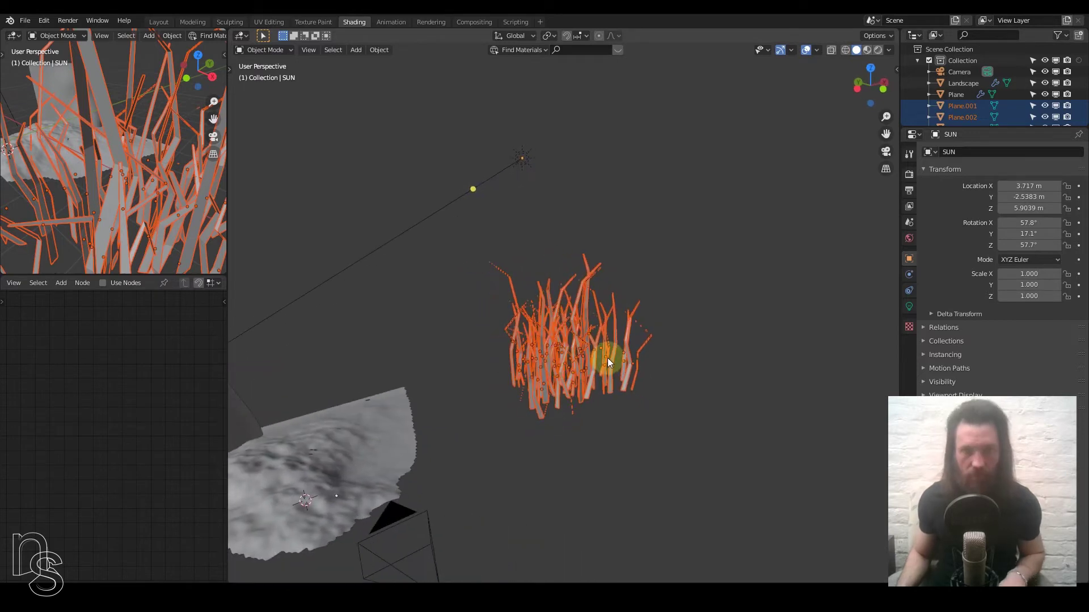
pyautogui.click(577, 365)
pyautogui.moveTo(603, 372)
pyautogui.mouseDown(button='middle')
pyautogui.moveTo(624, 347)
pyautogui.moveTo(610, 365)
pyautogui.moveTo(584, 365)
pyautogui.mouseUp(button='middle')
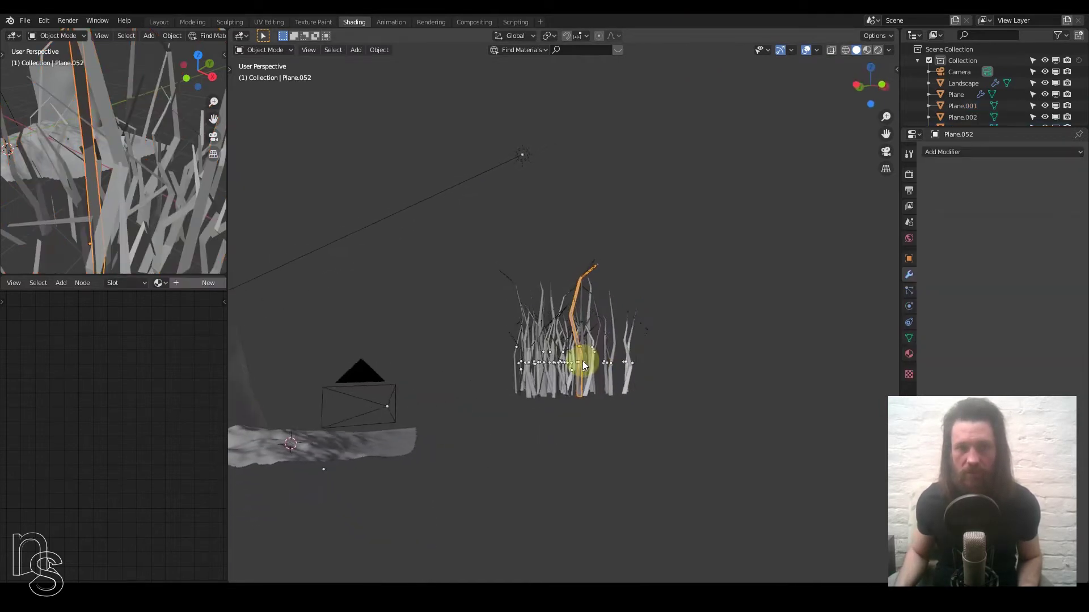
# Box-select all the grass blades and remove the sun light from the selection
pyautogui.moveTo(494, 316); pyautogui.dragTo(692, 375)
pyautogui.moveTo(652, 367); pyautogui.dragTo(478, 205, button='middle')
pyautogui.keyDown('ctrl'); pyautogui.moveTo(503, 118); pyautogui.dragTo(630, 191); pyautogui.keyUp('ctrl')
pyautogui.moveTo(534, 310); pyautogui.dragTo(661, 280, button='middle')
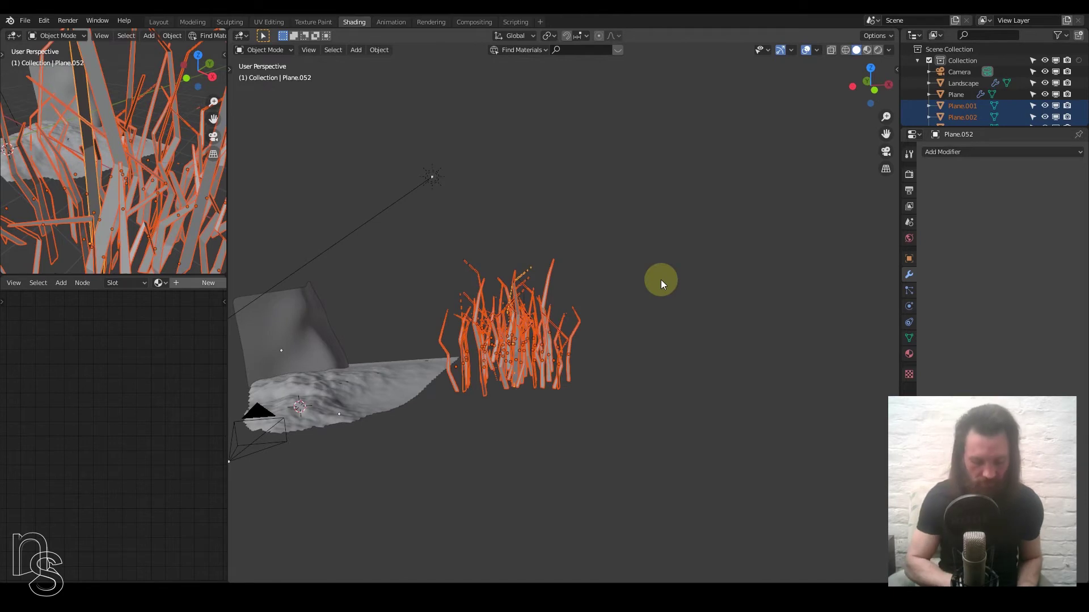
# Join the selected grass blades into a single object and place the 3D cursor at the clump's base centre in the front view
pyautogui.hotkey('ctrl', 'j')
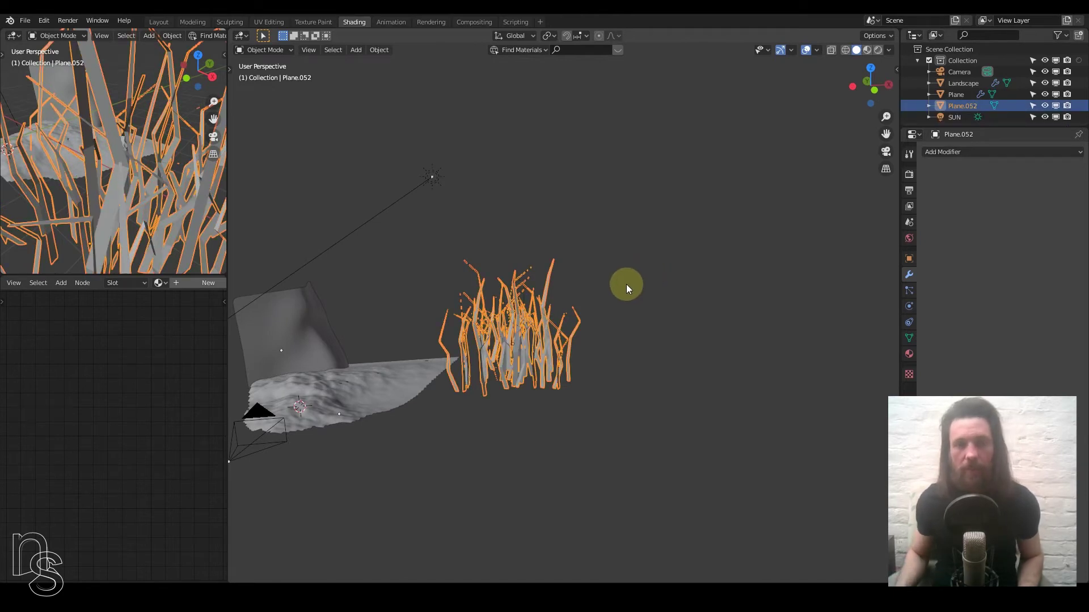
pyautogui.scroll(3, 512, 334)
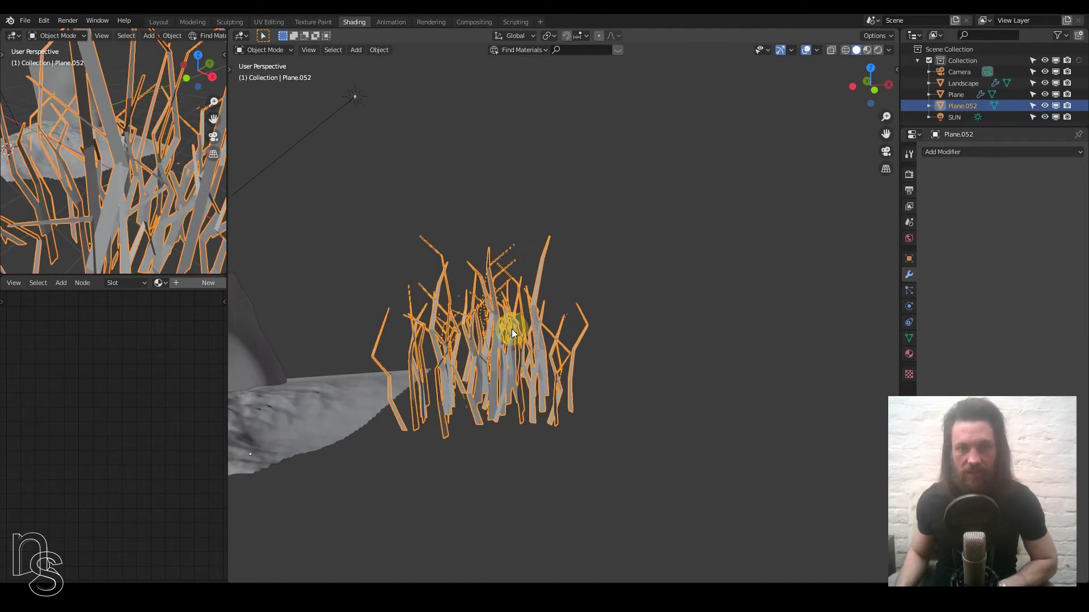
pyautogui.moveTo(512, 334); pyautogui.dragTo(474, 350, button='middle')
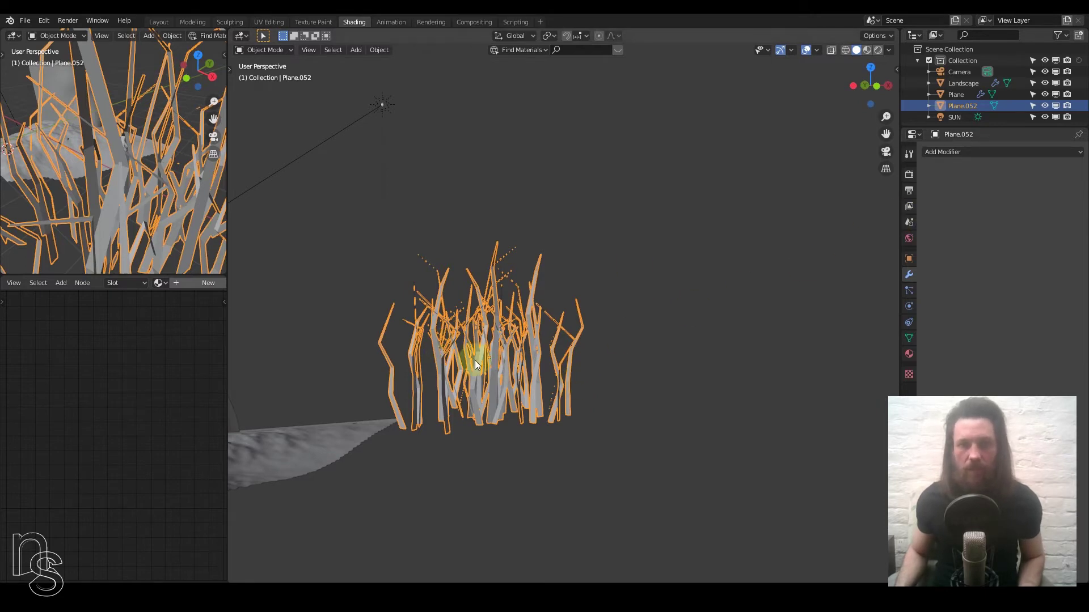
pyautogui.press('KP_1')
pyautogui.scroll(4, 500, 421)
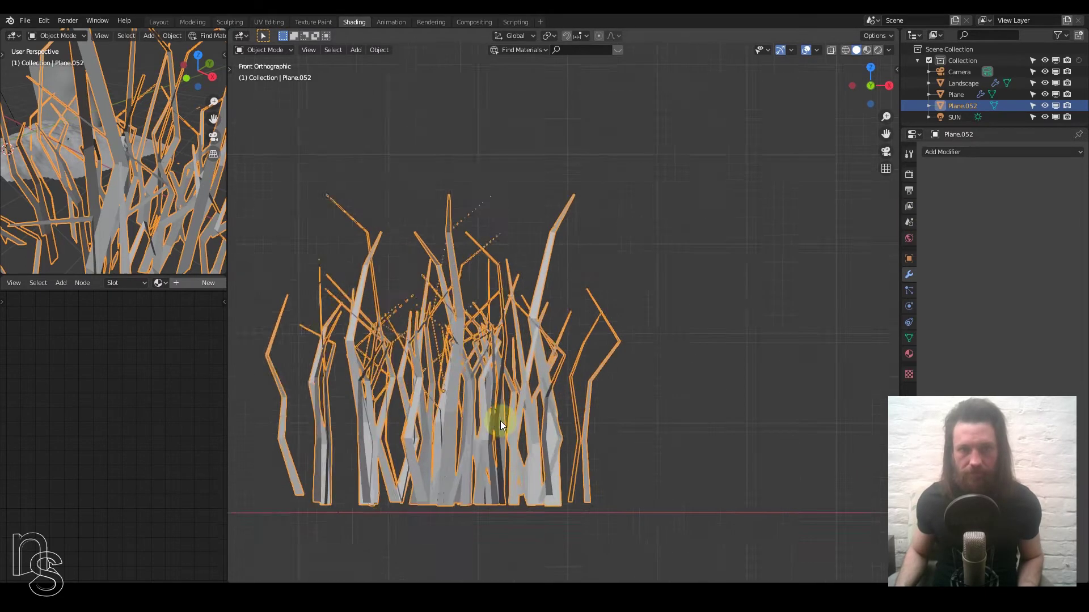
pyautogui.keyDown('shift'); pyautogui.moveTo(500, 421); pyautogui.dragTo(605, 271, button='middle'); pyautogui.keyUp('shift')
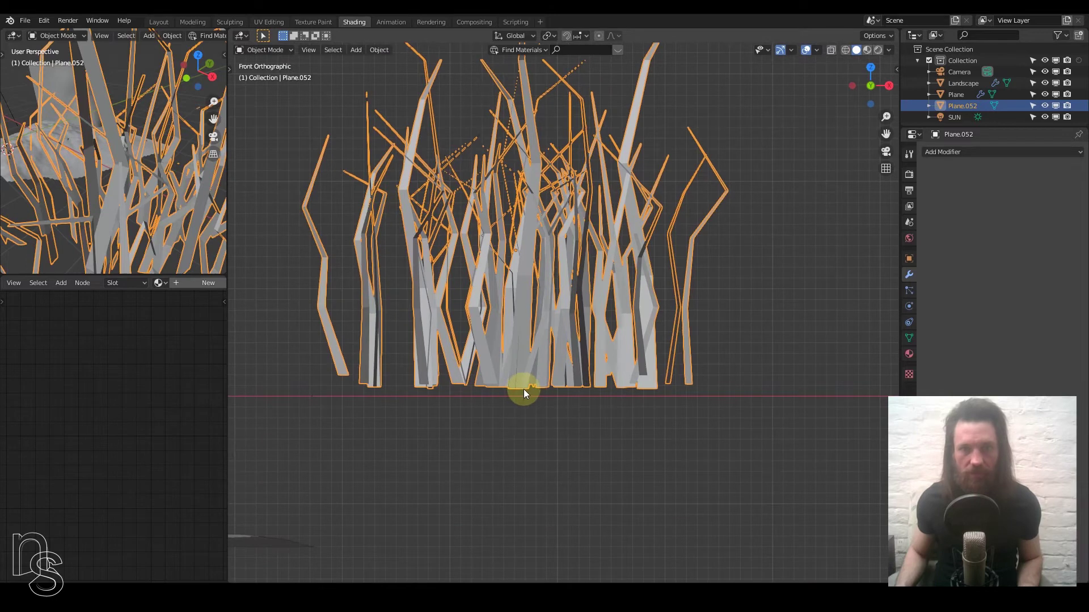
pyautogui.scroll(2, 524, 390)
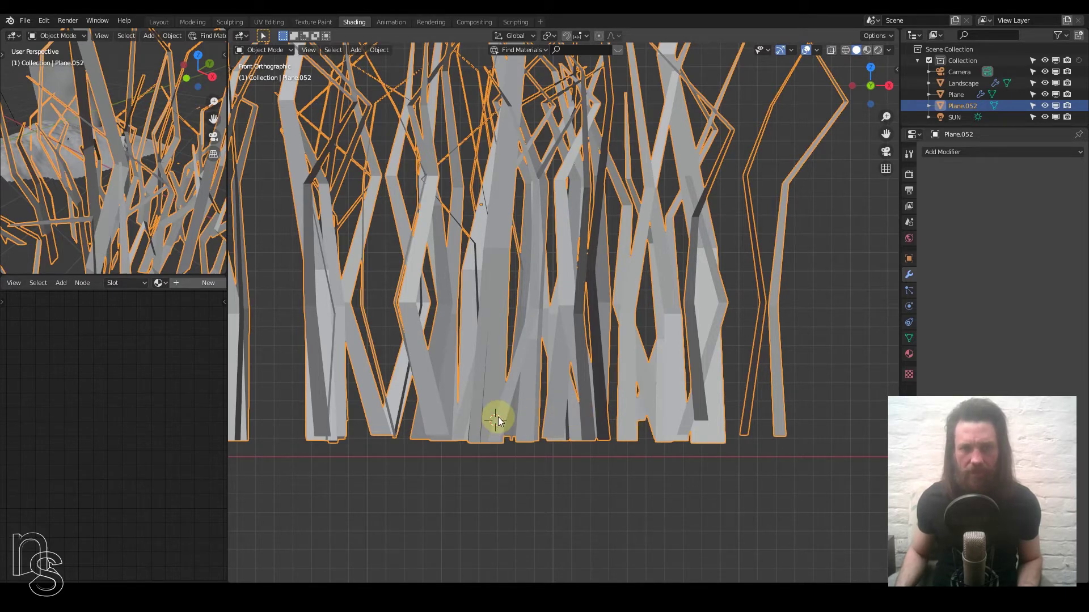
# Set the joined grass clump's origin to the 3D cursor at its base
pyautogui.click(376, 51)
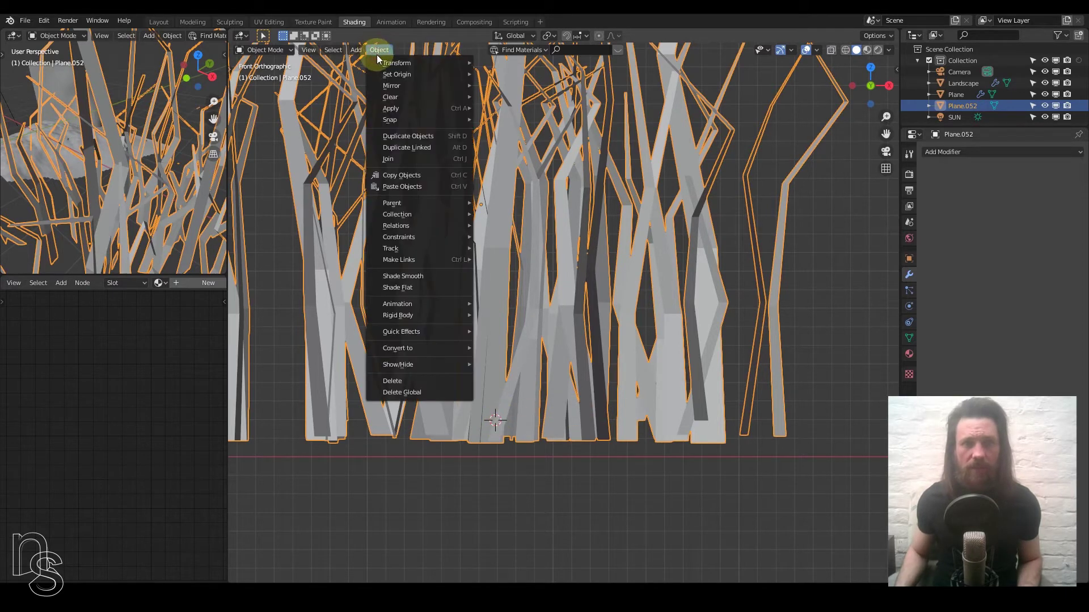
pyautogui.moveTo(404, 73)
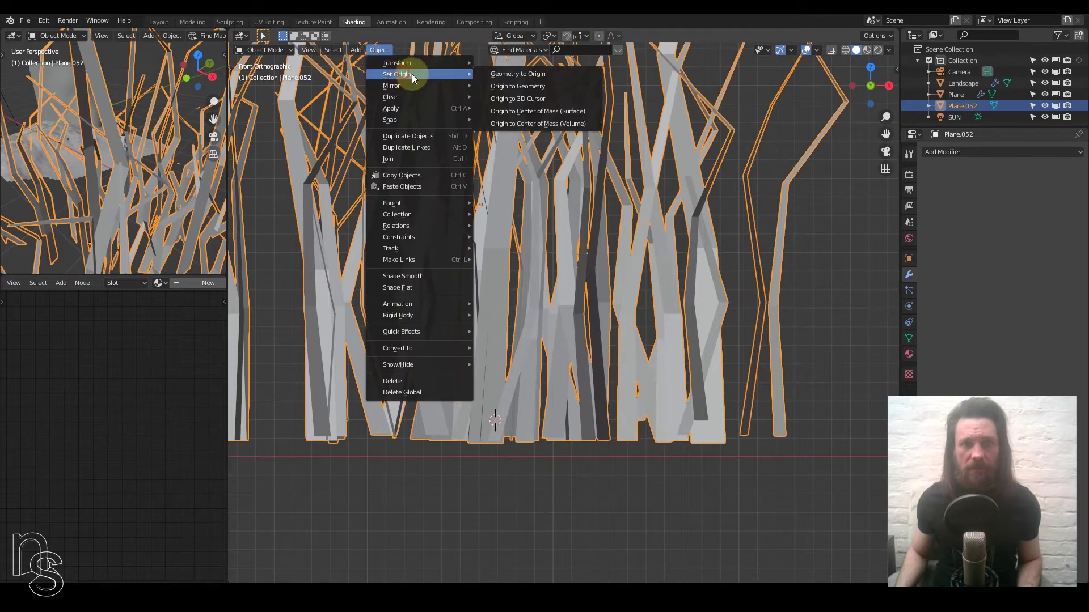
pyautogui.click(546, 96)
# Move the grass clump into the camera frame in the camera view and scale it down to a small tuft
pyautogui.moveTo(518, 366); pyautogui.dragTo(484, 379, button='middle')
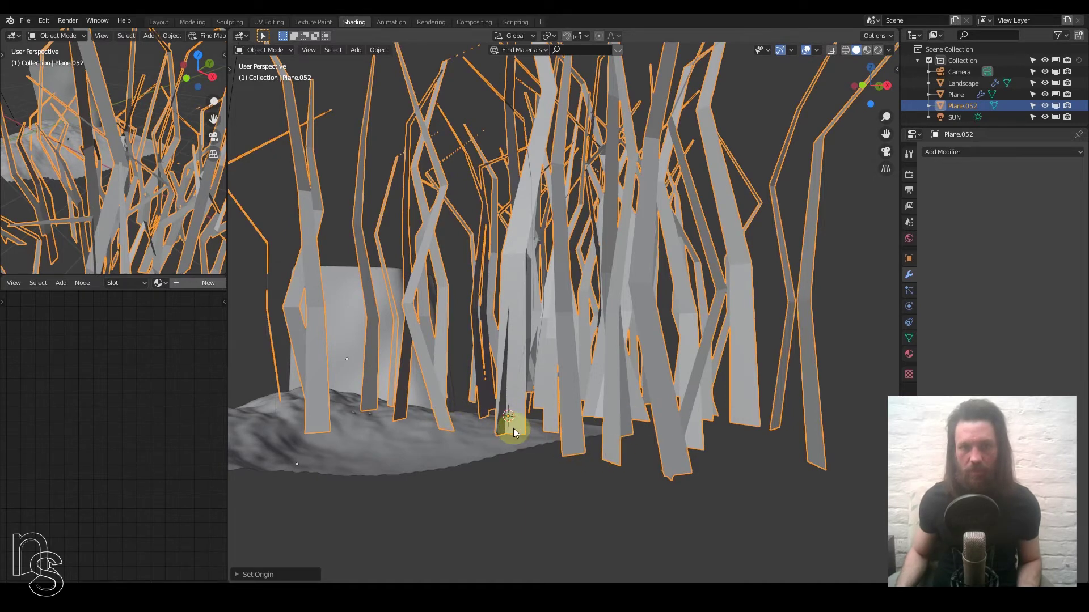
pyautogui.scroll(-8, 567, 395)
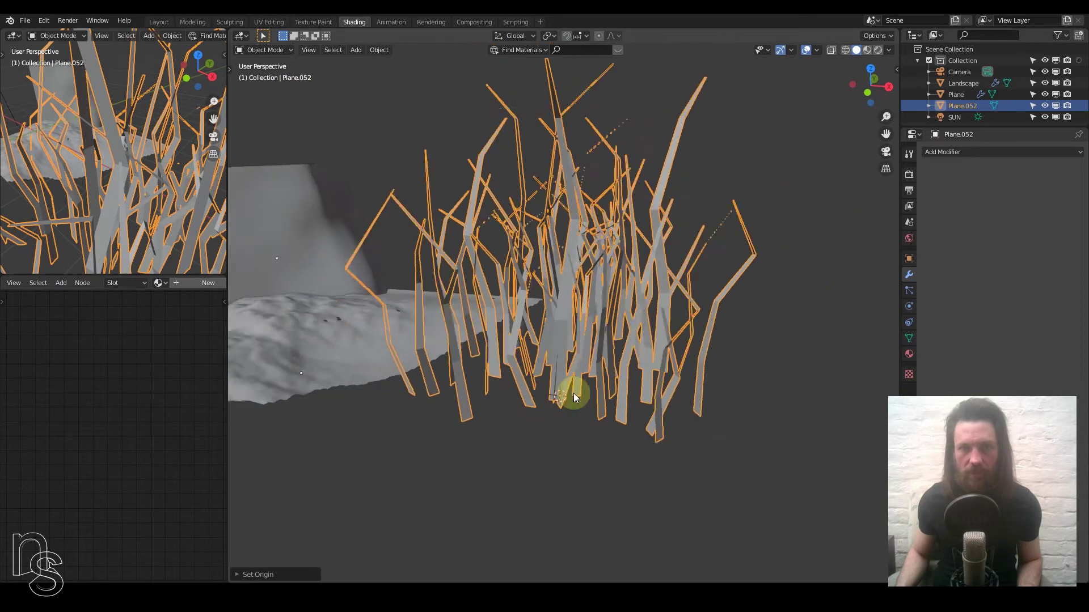
pyautogui.scroll(-2, 564, 363)
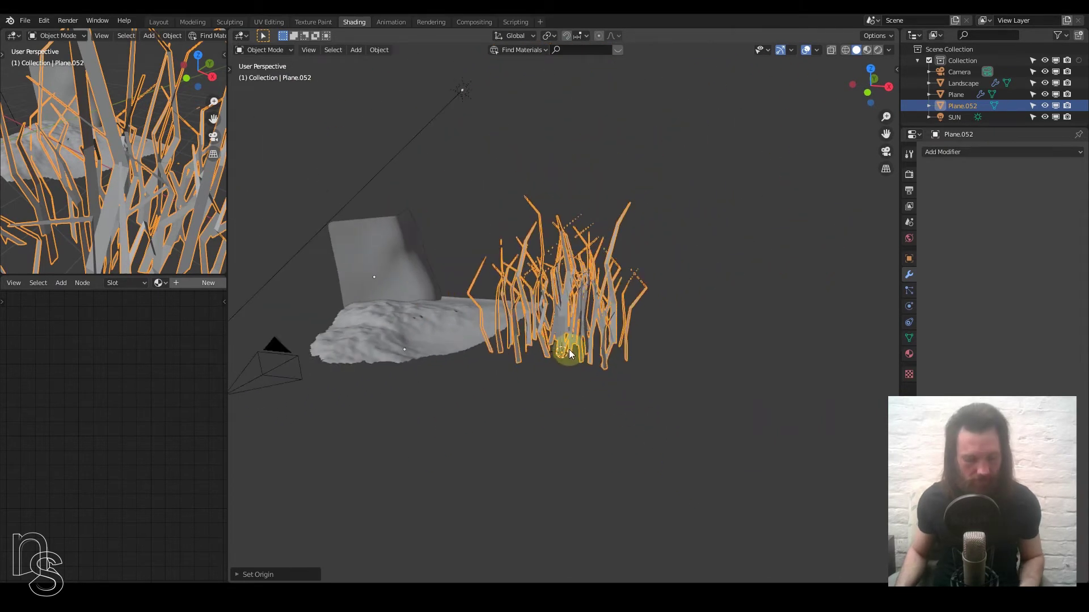
pyautogui.click(886, 150)
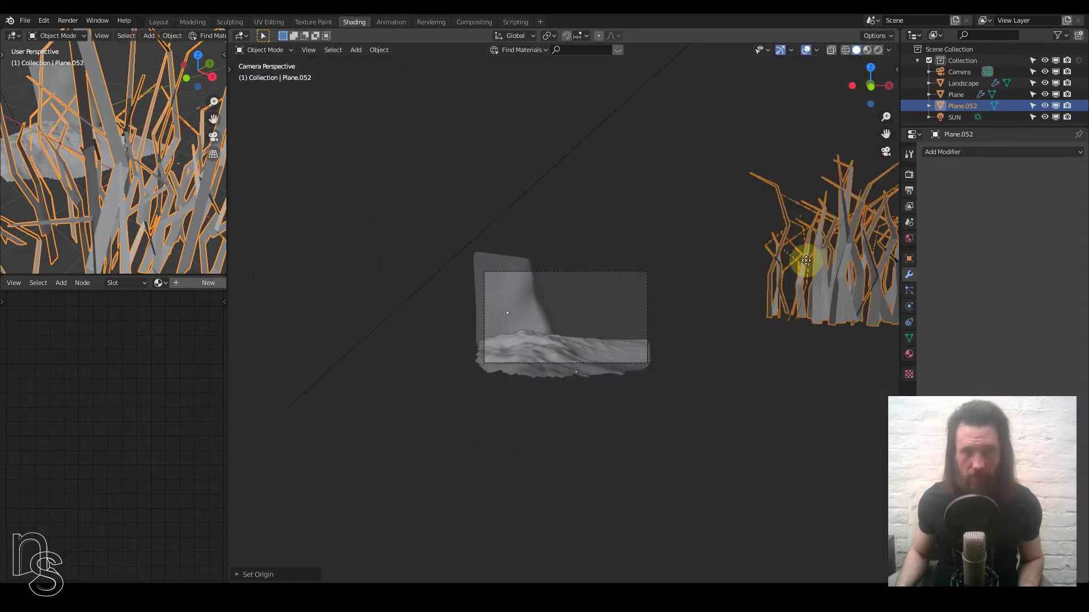
pyautogui.press('g')
pyautogui.click(495, 298)
pyautogui.press('s')
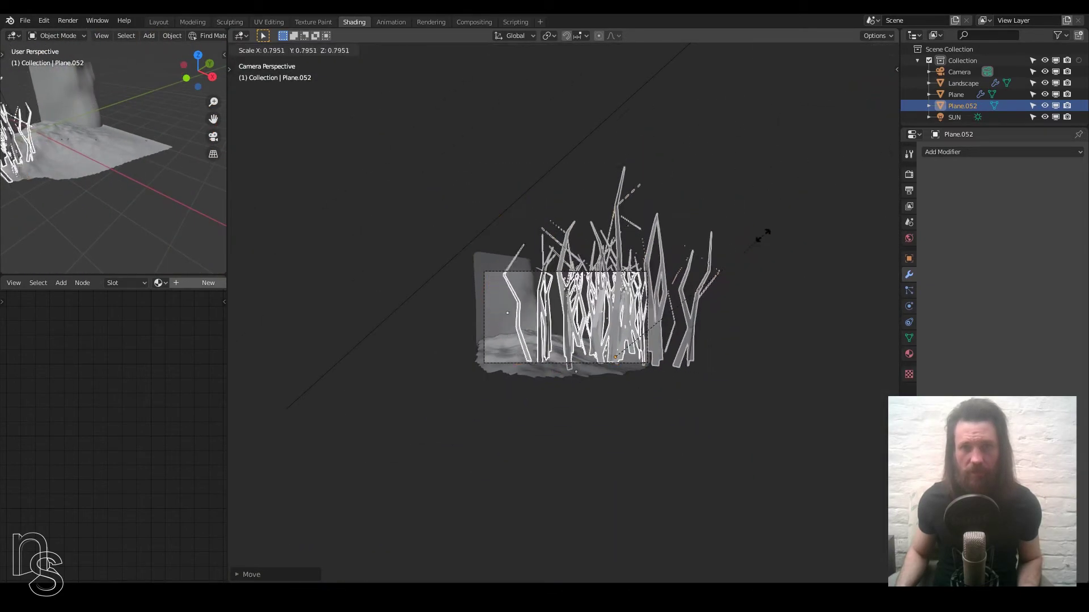
pyautogui.click(652, 311)
pyautogui.press('s')
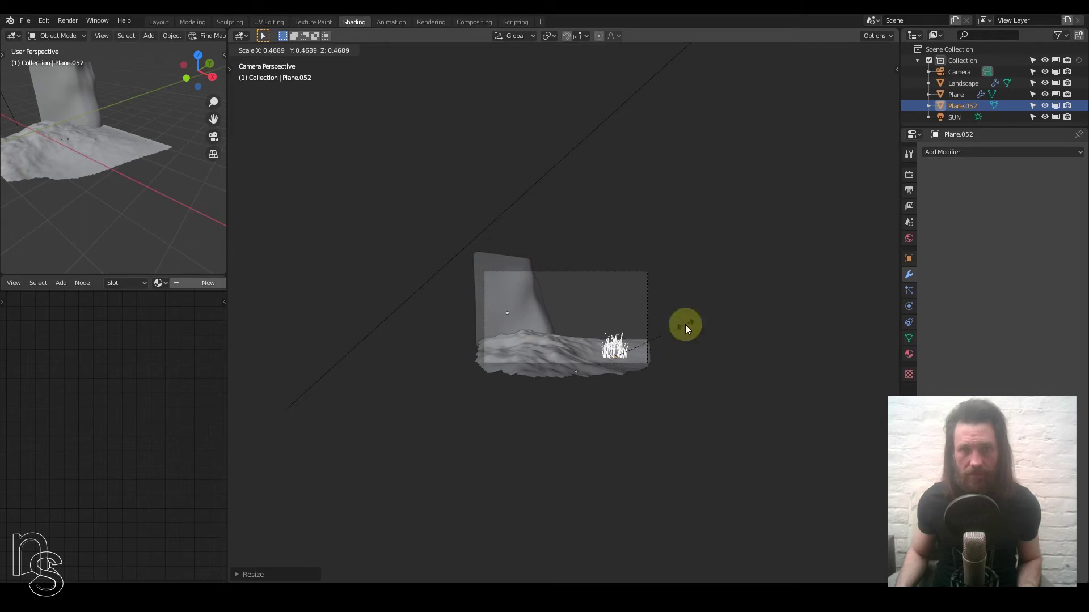
pyautogui.click(685, 324)
# Switch the small viewport to the top view, widen it, and move the grass clump onto the landscape's front part
pyautogui.press('KP_7')
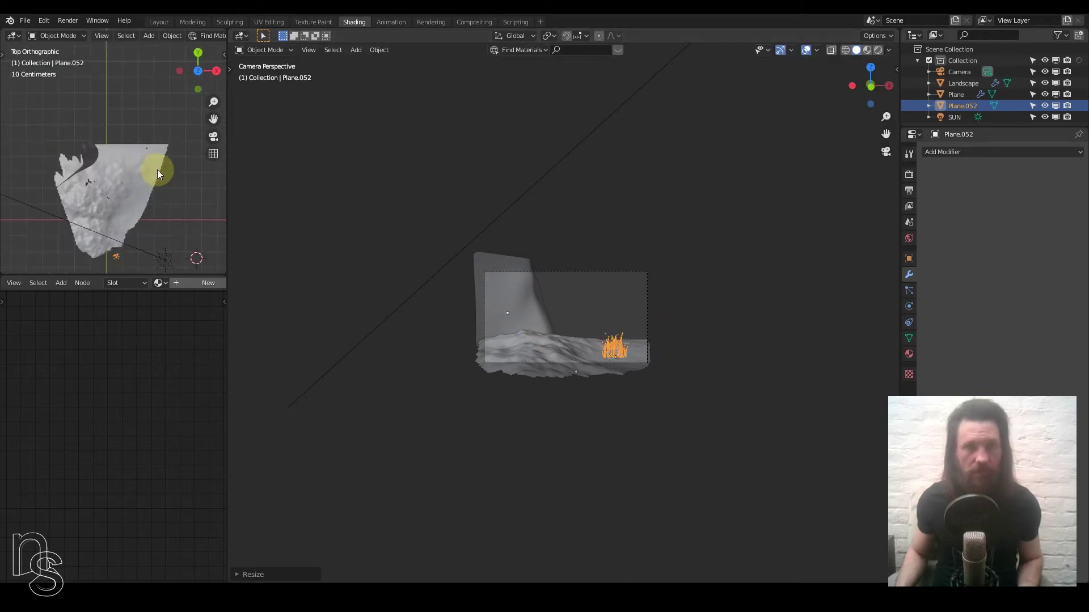
pyautogui.moveTo(228, 181); pyautogui.dragTo(352, 187)
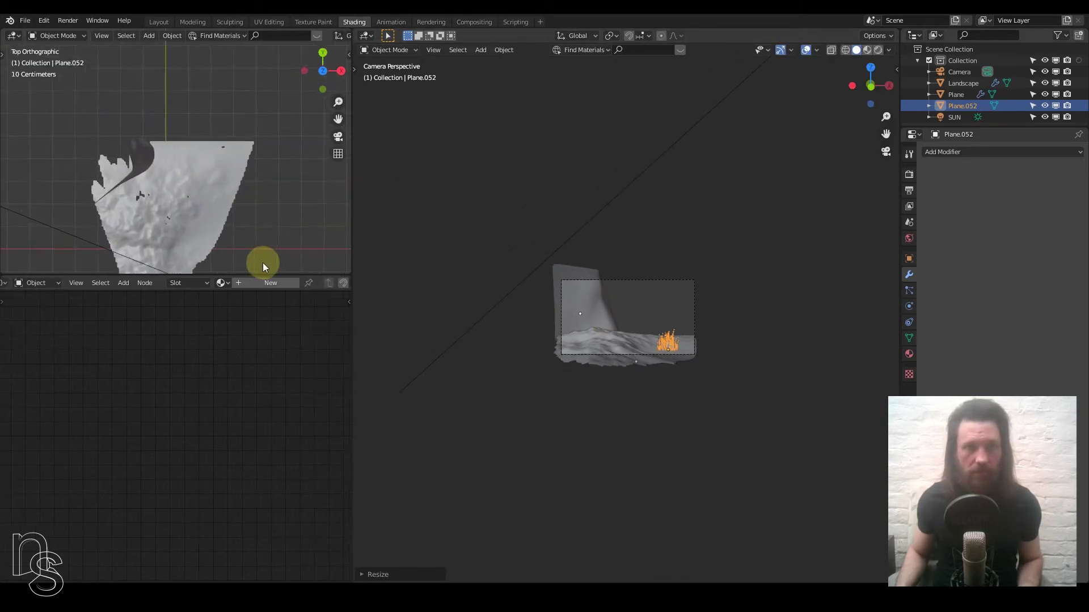
pyautogui.scroll(8, 196, 209)
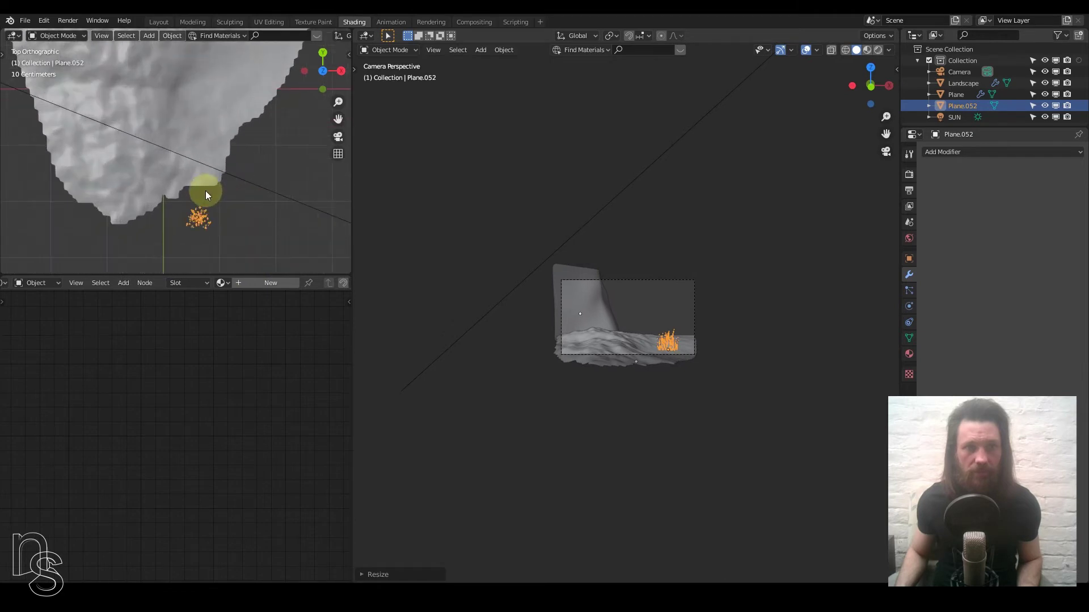
pyautogui.press('g')
pyautogui.click(223, 121)
# Scale the grass clump down further, to roughly a third, judging its size against the landscape in the camera view
pyautogui.scroll(4, 229, 134)
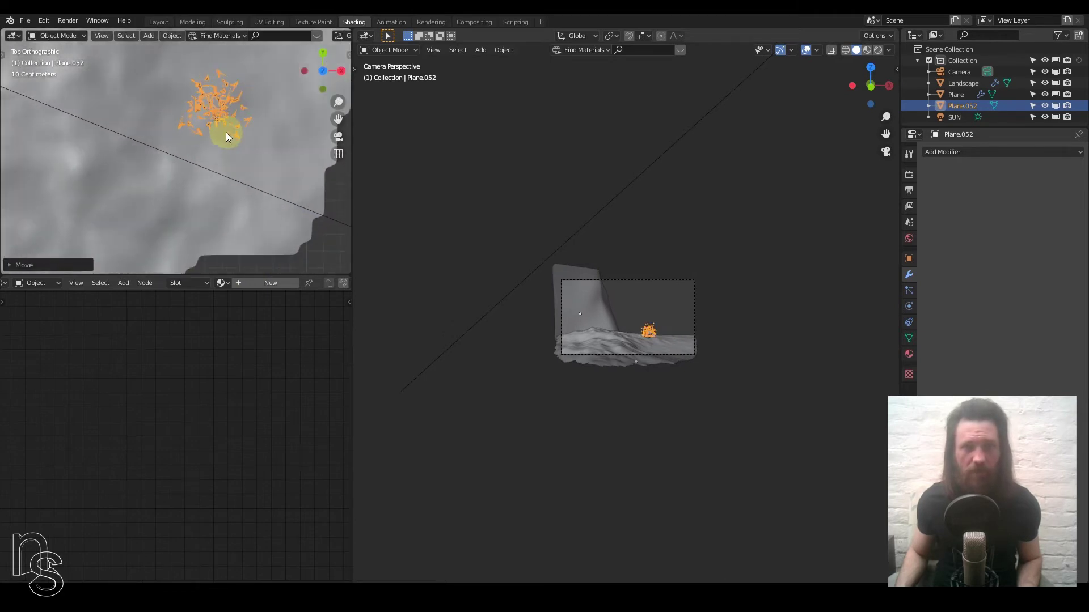
pyautogui.scroll(2, 644, 369)
pyautogui.scroll(5, 637, 344)
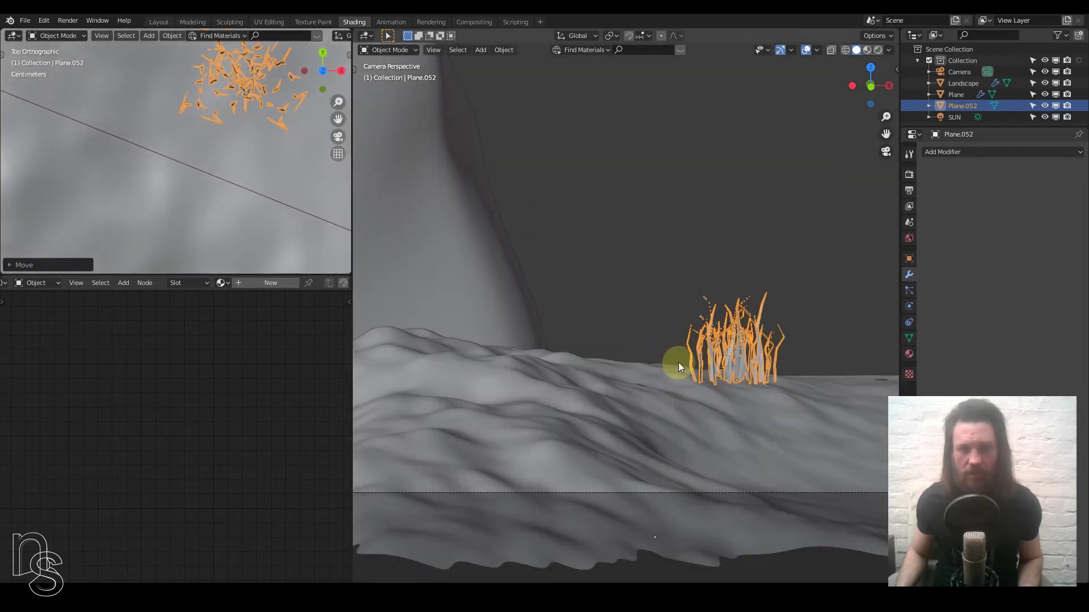
pyautogui.press('s')
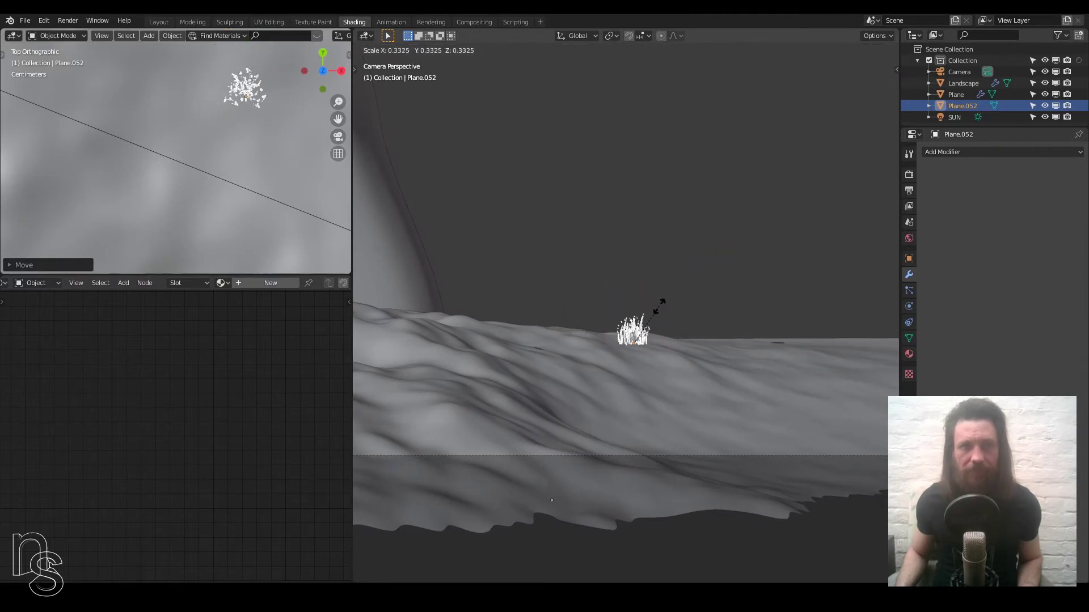
pyautogui.click(652, 311)
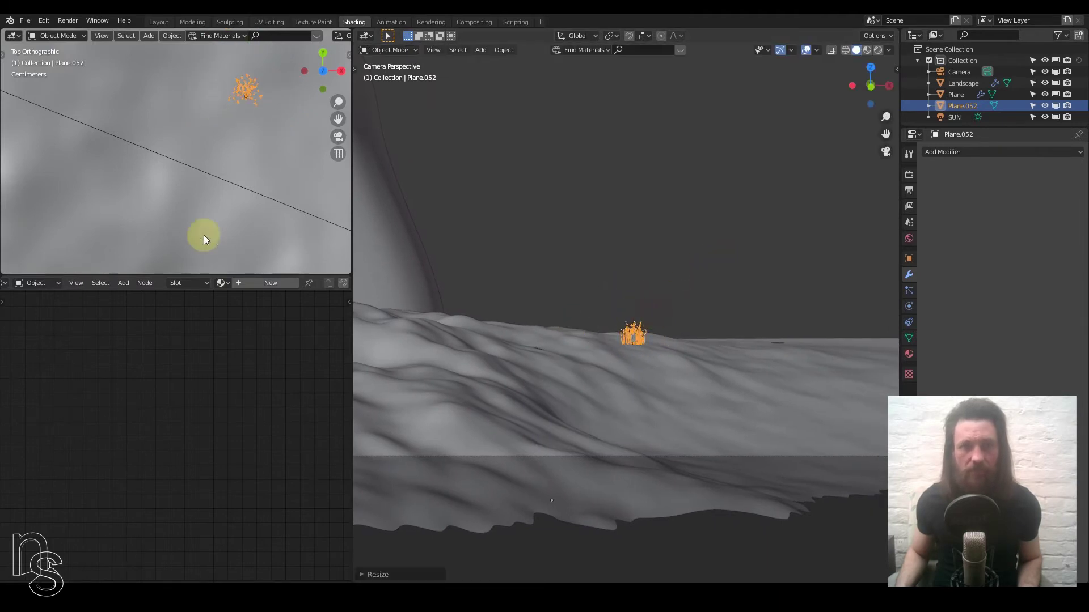
# Move the grass clump off the landscape in the top view to just in front of the camera
pyautogui.scroll(-8, 195, 165)
pyautogui.keyDown('shift'); pyautogui.moveTo(168, 206); pyautogui.dragTo(214, 142, button='middle'); pyautogui.keyUp('shift')
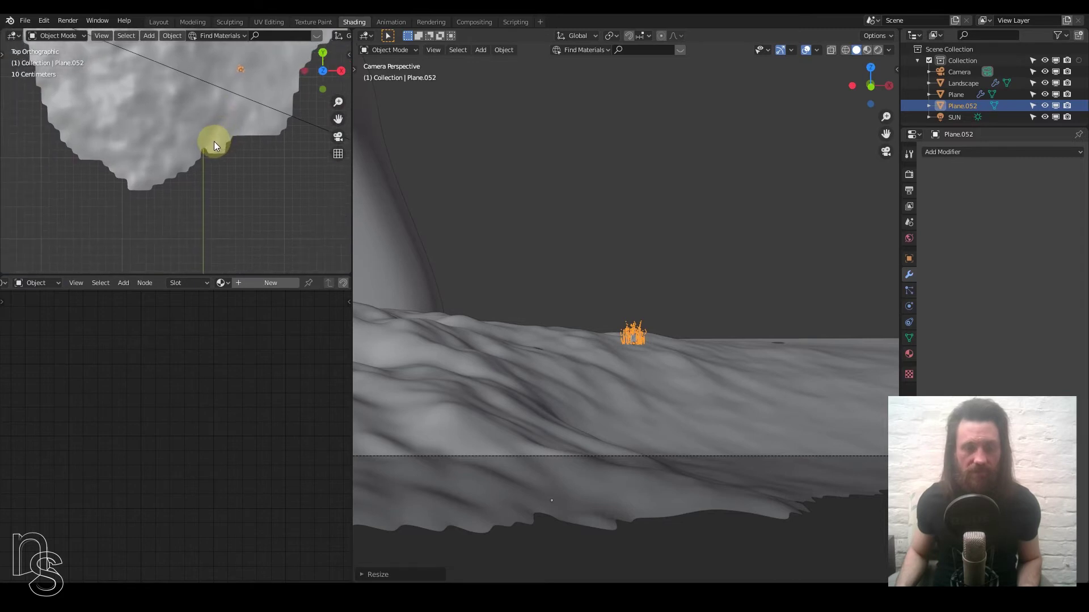
pyautogui.scroll(-3, 227, 116)
pyautogui.press('g')
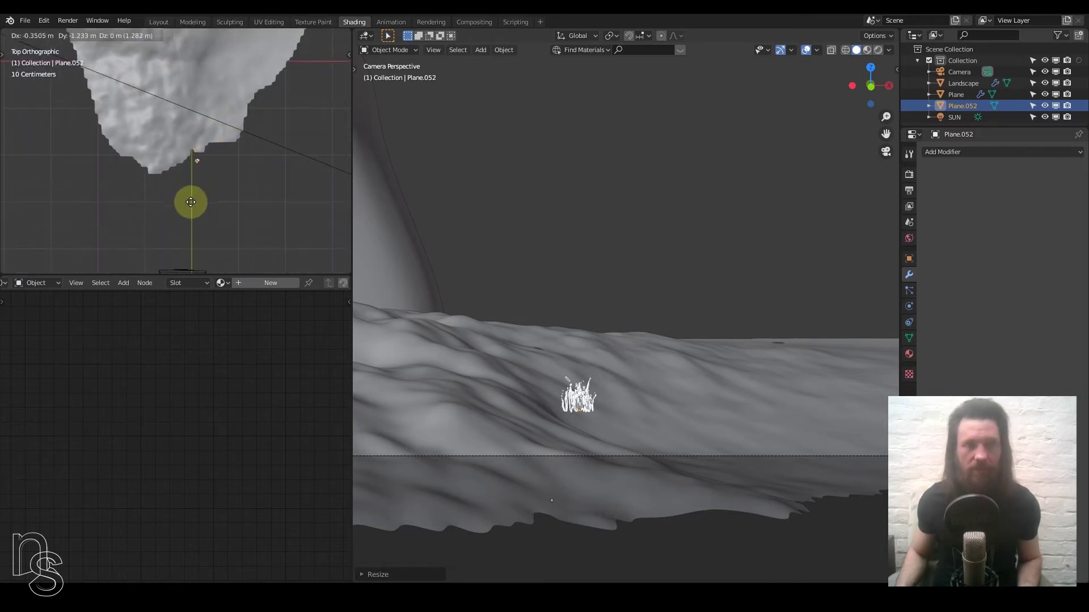
pyautogui.click(183, 246)
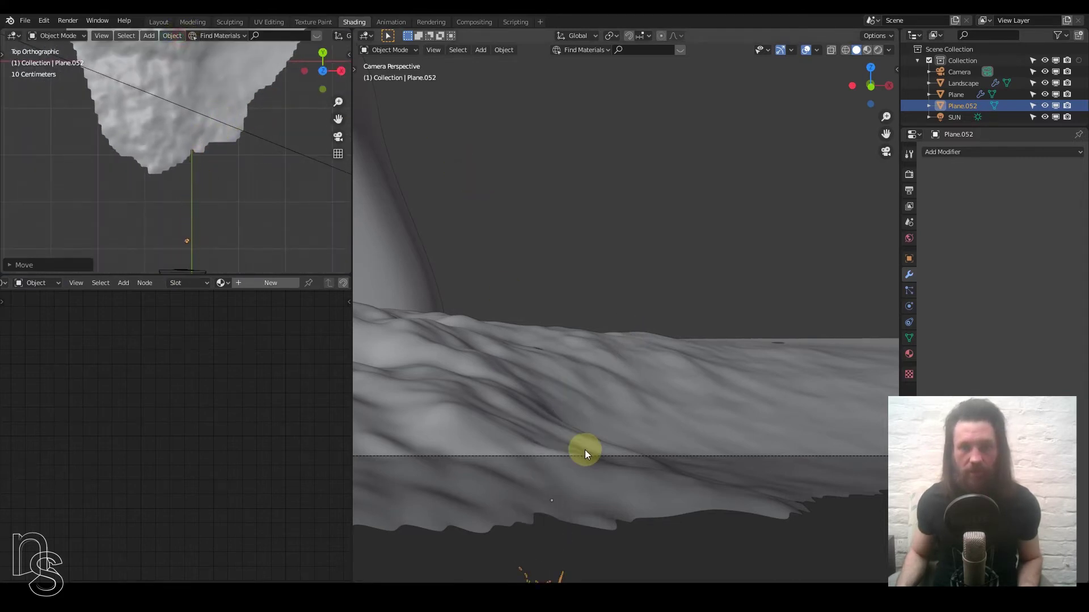
# Raise the grass clump into the camera frame in the camera view and scale it down slightly
pyautogui.press('g')
pyautogui.click(576, 308)
pyautogui.press('s')
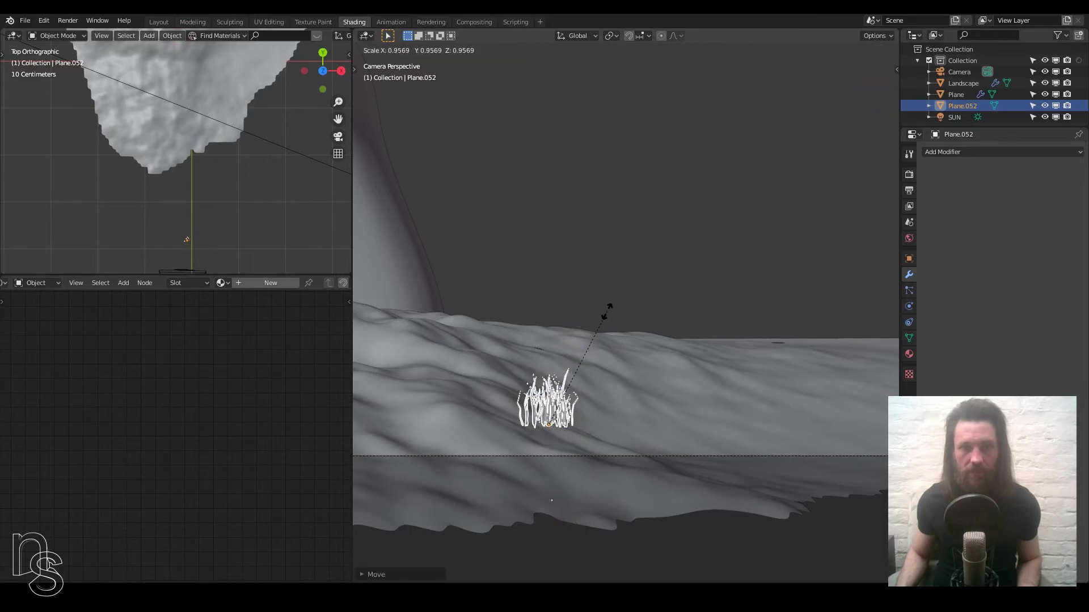
pyautogui.click(602, 318)
# Move the grass clump back over the landscape in the top view and lift it above the camera frame, out of shot
pyautogui.scroll(-1, 176, 227)
pyautogui.press('g')
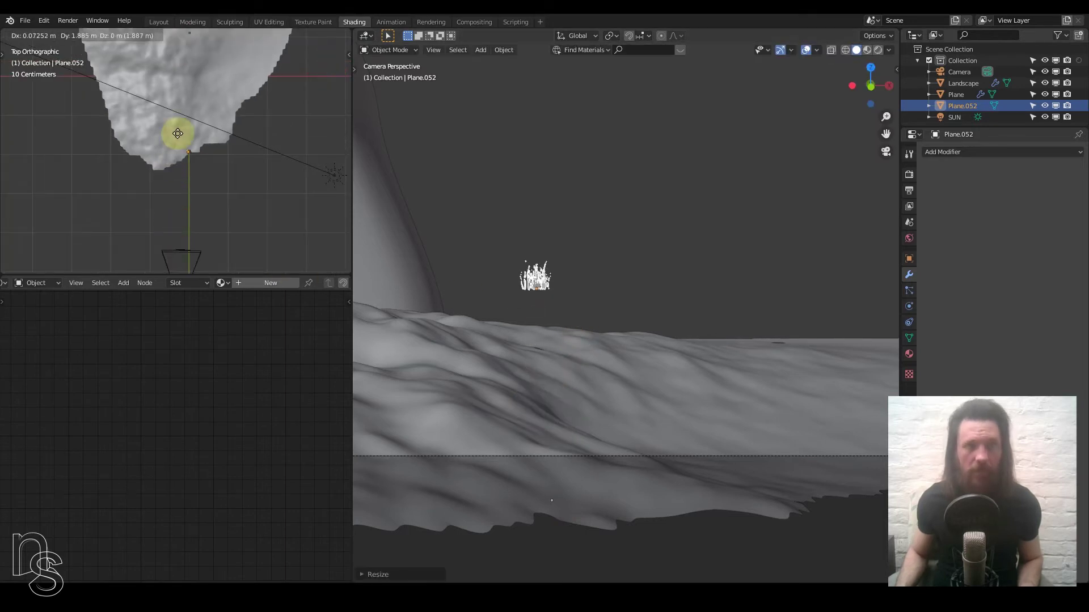
pyautogui.click(182, 83)
pyautogui.scroll(-3, 579, 247)
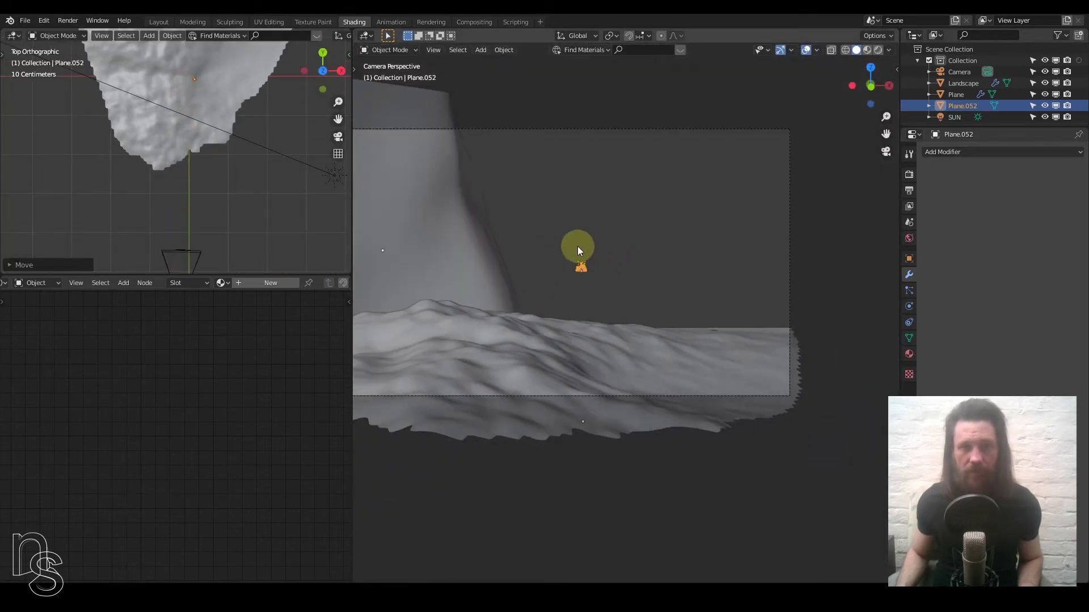
pyautogui.keyDown('shift'); pyautogui.moveTo(586, 263); pyautogui.dragTo(603, 329, button='middle'); pyautogui.keyUp('shift')
pyautogui.press('g')
pyautogui.click(664, 125)
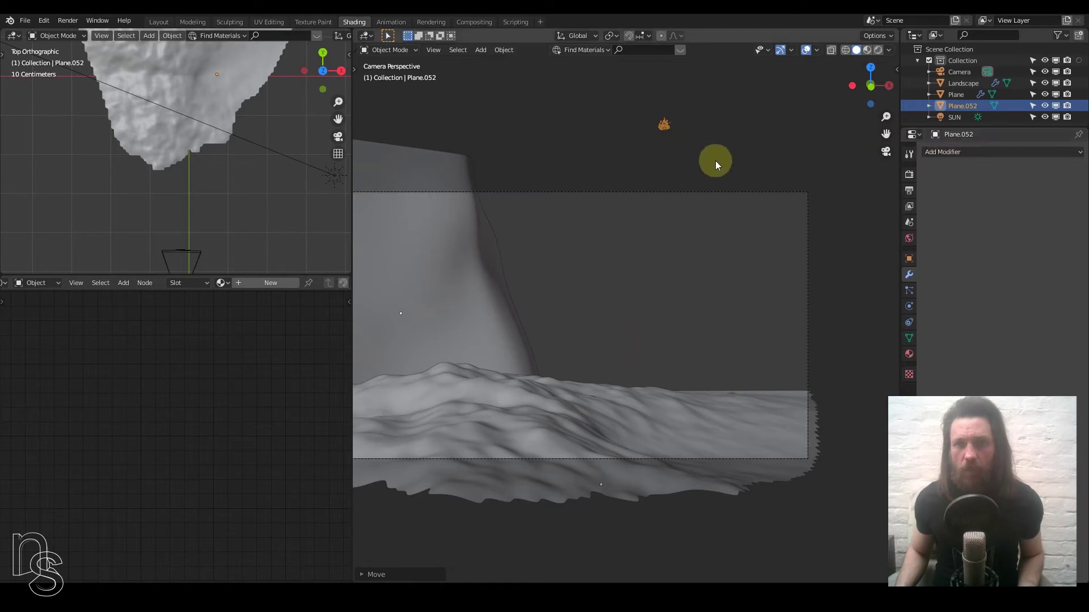
# Create a new material for the grass clump and set its base color to a saturated mid-dark green
pyautogui.click(910, 353)
pyautogui.click(966, 192)
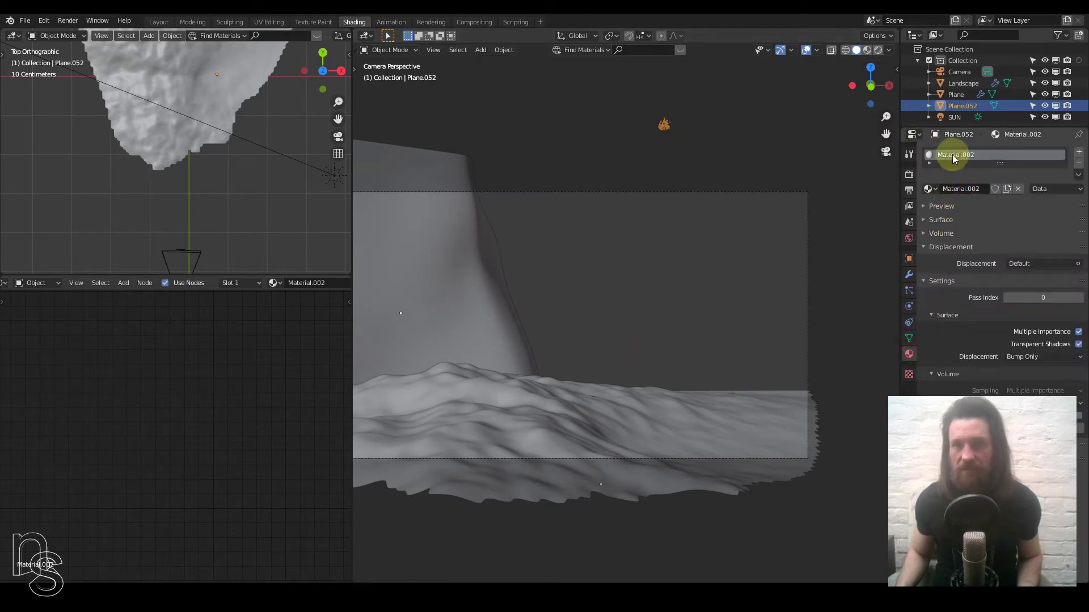
pyautogui.click(924, 219)
pyautogui.click(1048, 284)
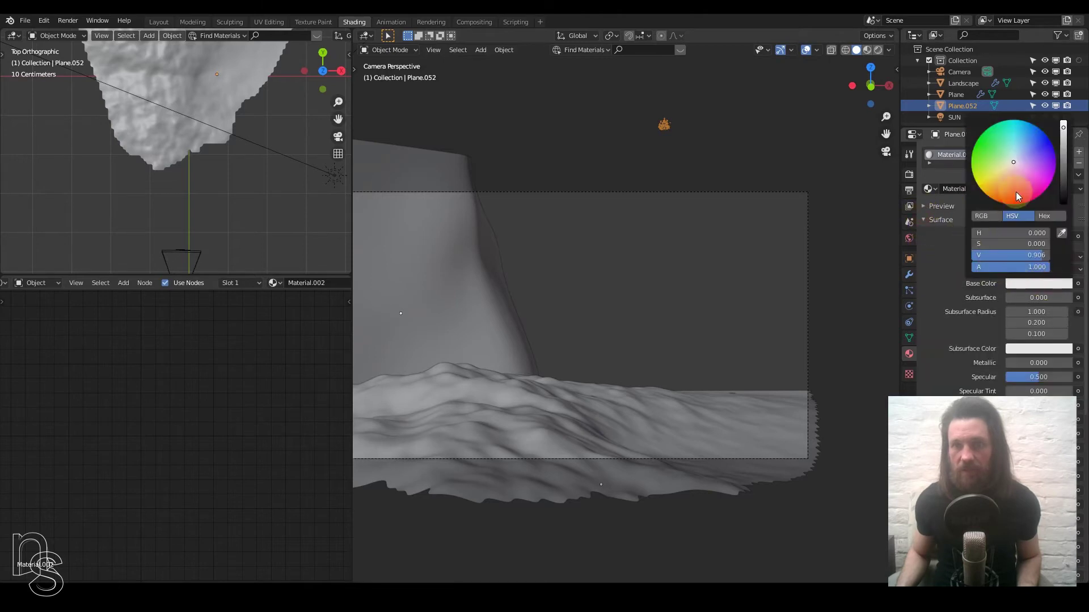
pyautogui.click(992, 167)
pyautogui.click(999, 160)
pyautogui.click(1063, 164)
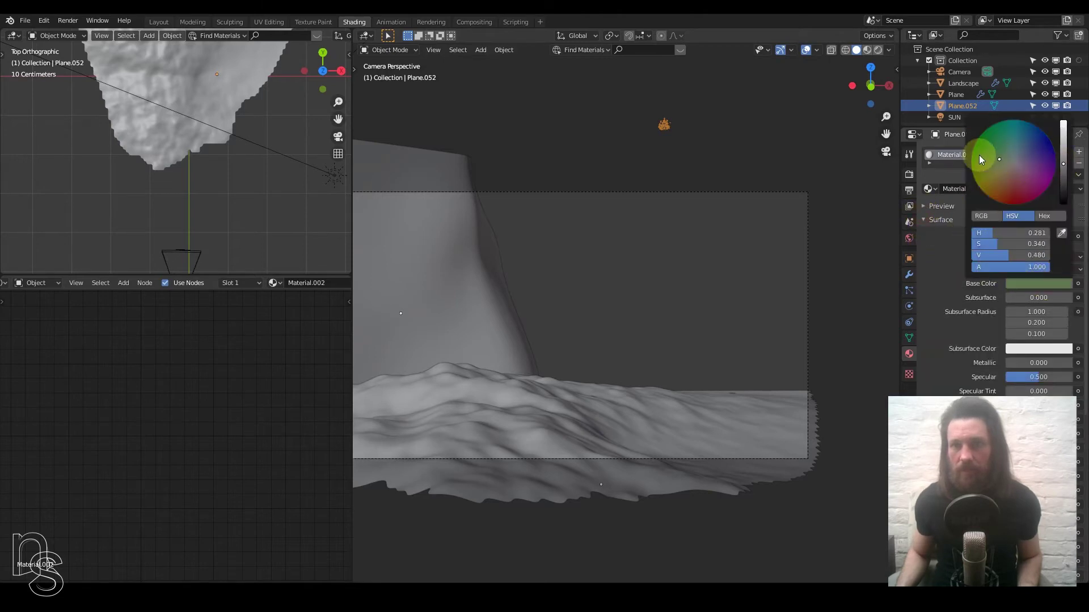
pyautogui.click(984, 157)
pyautogui.click(981, 161)
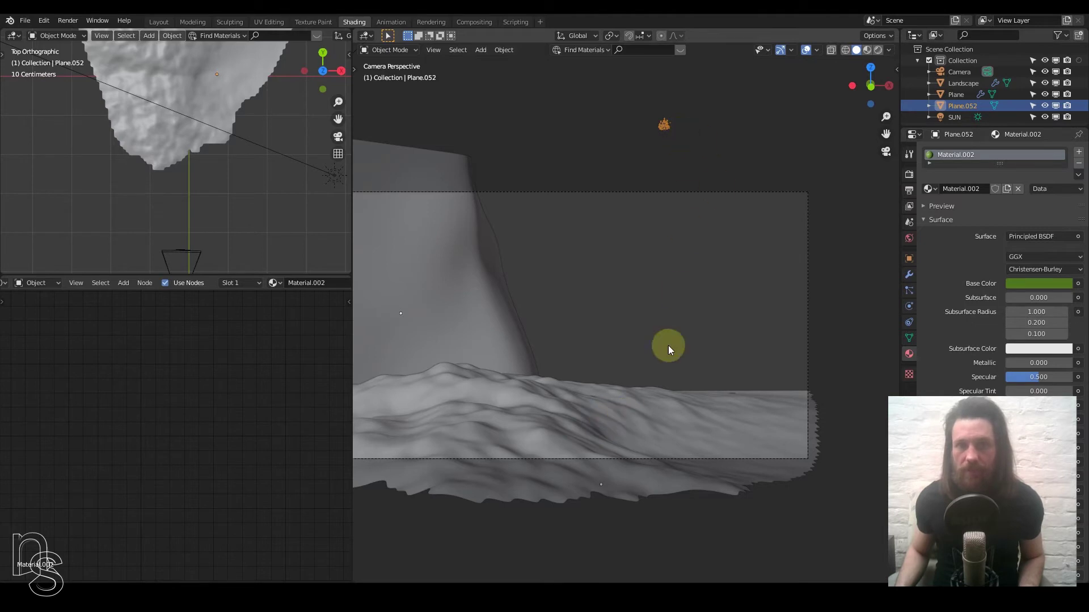
# Select the landscape and add a new particle system to it
pyautogui.click(637, 414)
pyautogui.keyDown('shift'); pyautogui.moveTo(632, 446); pyautogui.dragTo(707, 401, button='middle'); pyautogui.keyUp('shift')
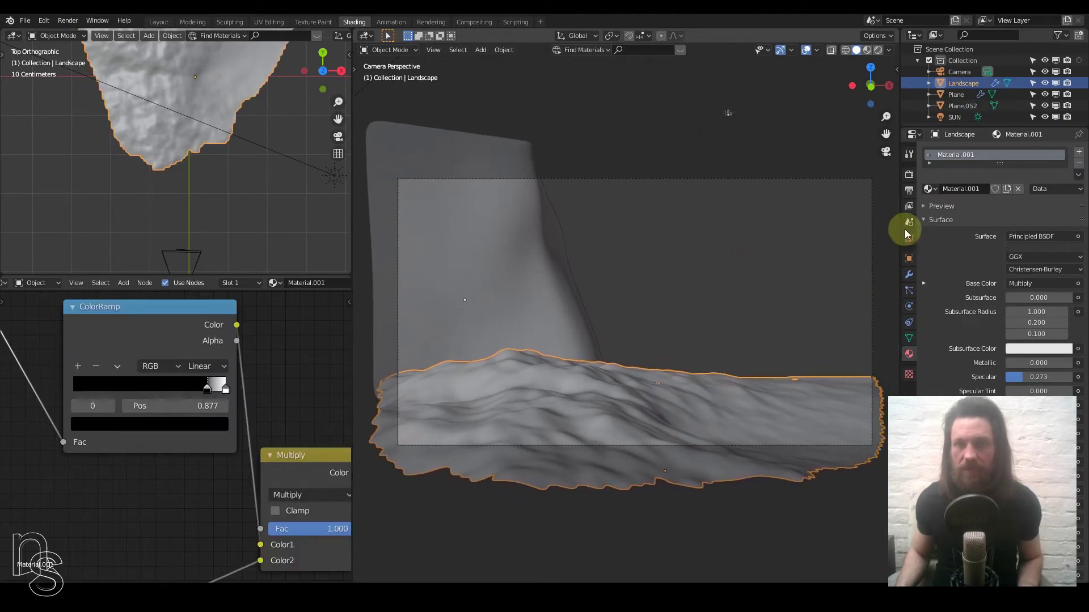
pyautogui.click(908, 290)
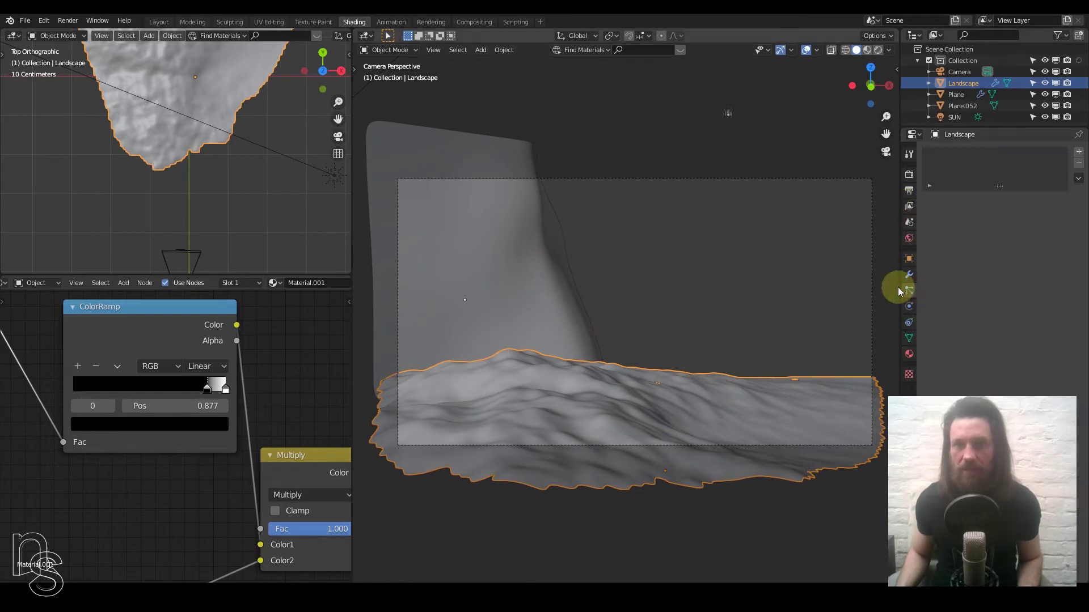
pyautogui.click(1079, 152)
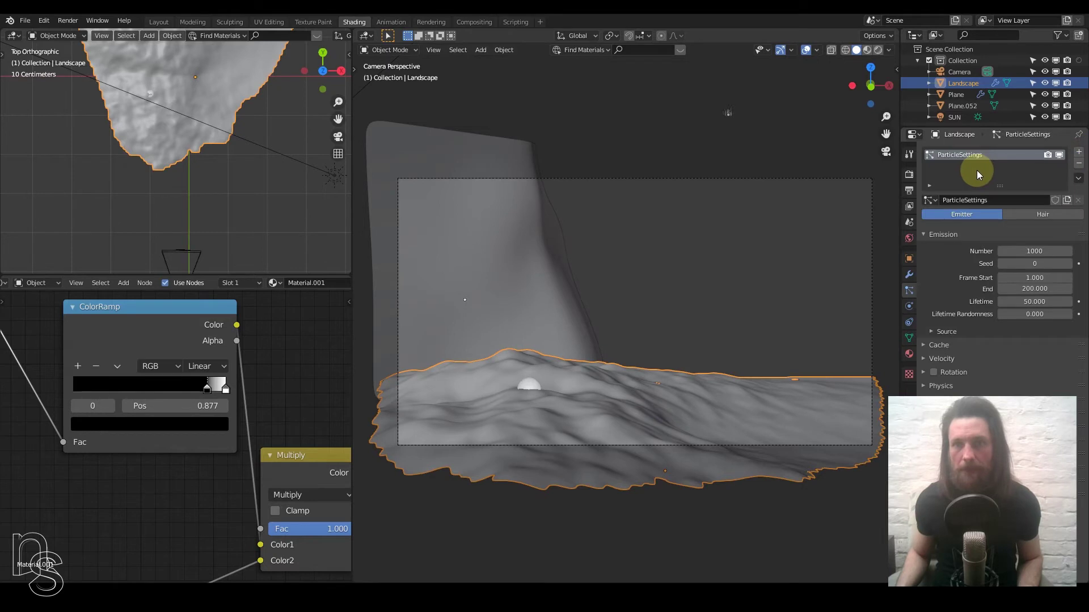
# Rename the grass clump object as grassClump
pyautogui.click(730, 113)
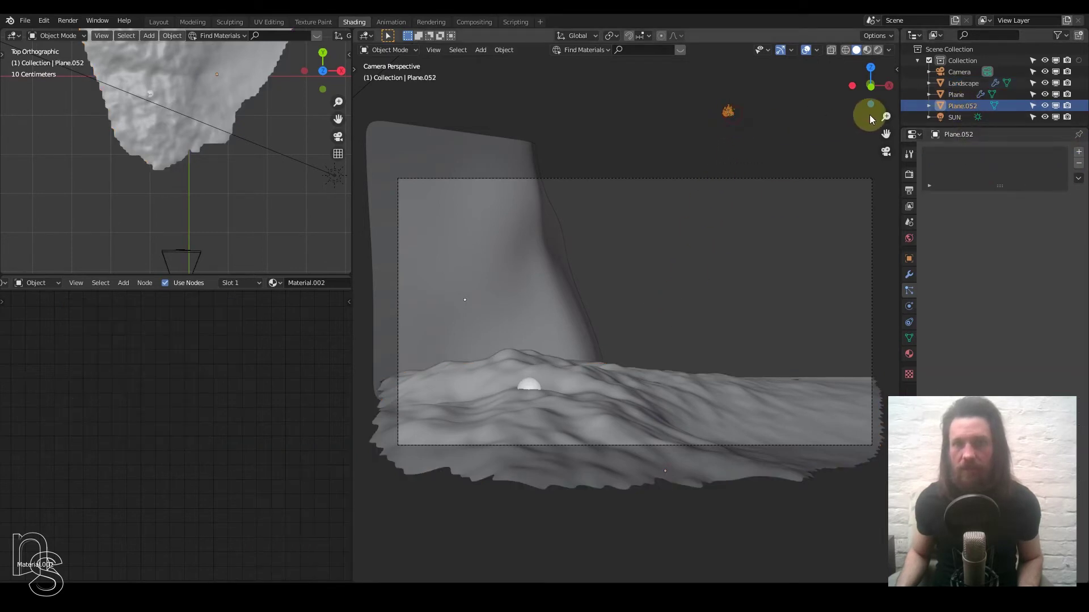
pyautogui.doubleClick(958, 106)
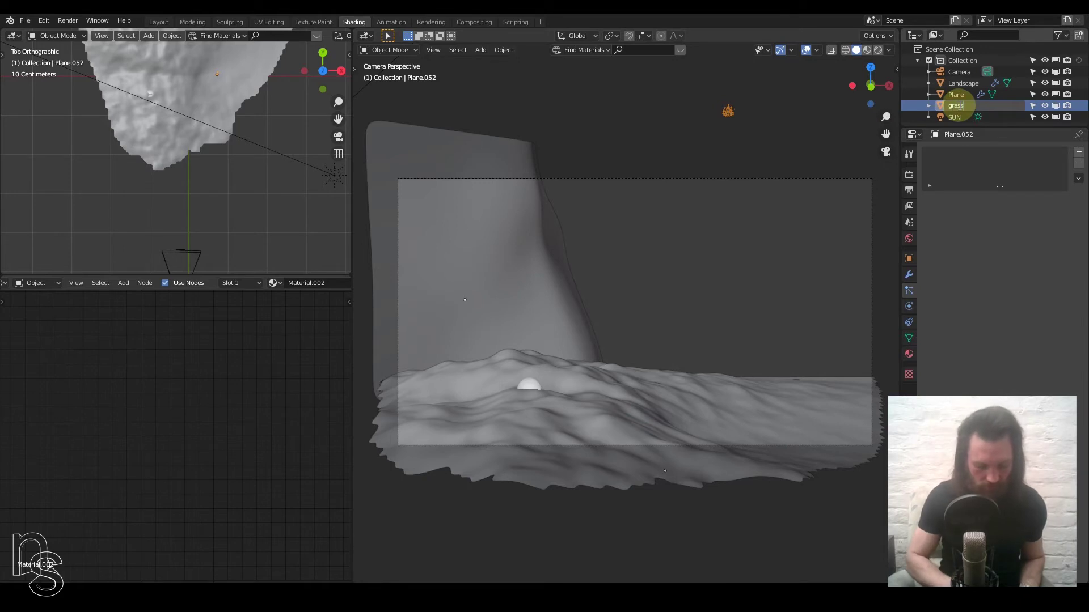
pyautogui.press('Return')
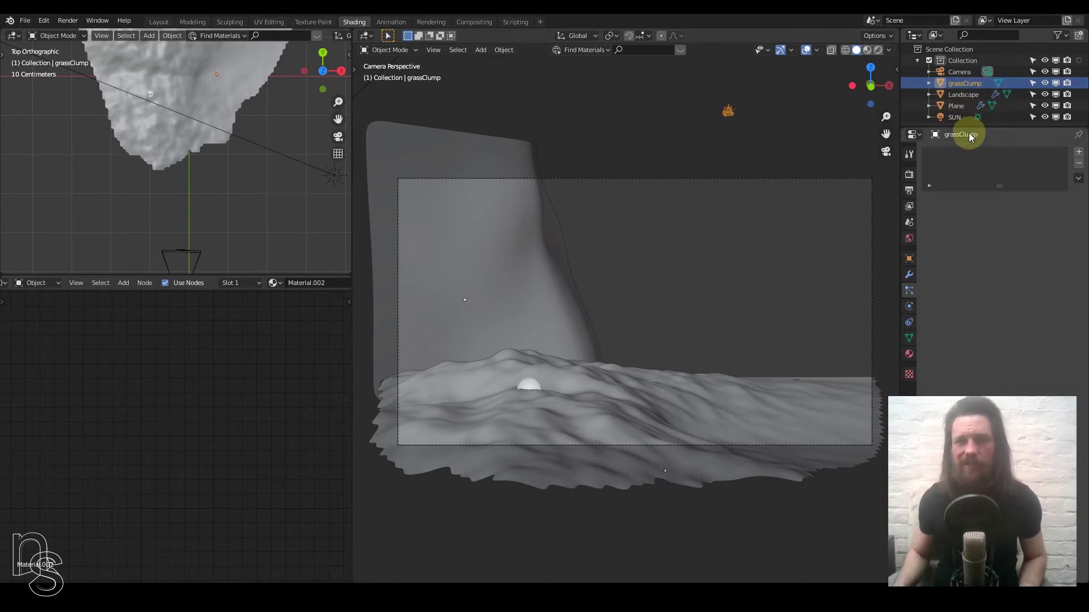
# Name the landscape's particle settings grass and switch the particle type to Hair
pyautogui.click(613, 417)
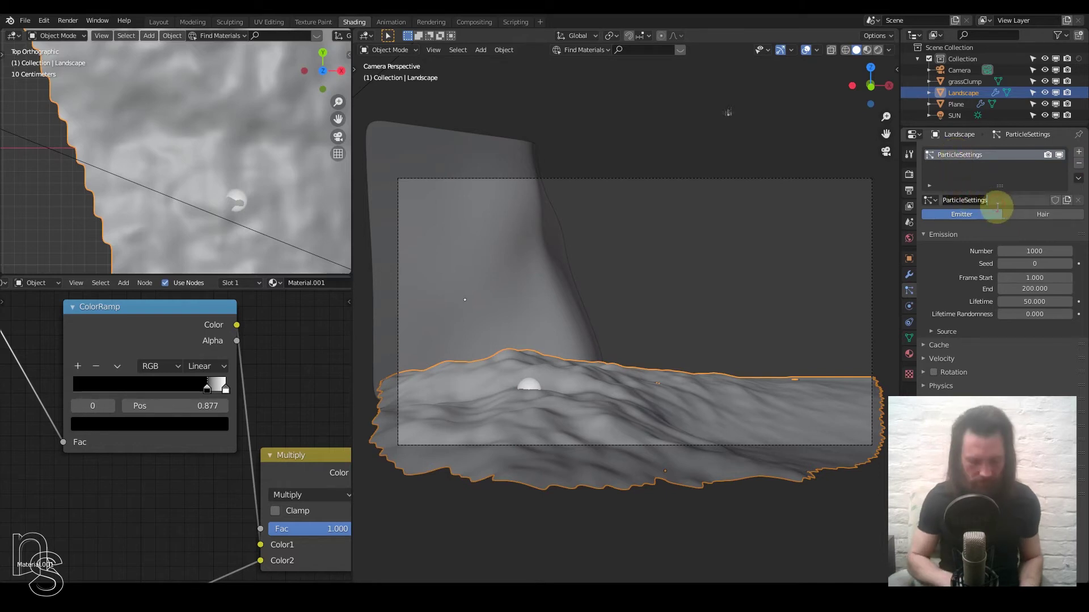
pyautogui.press('Return')
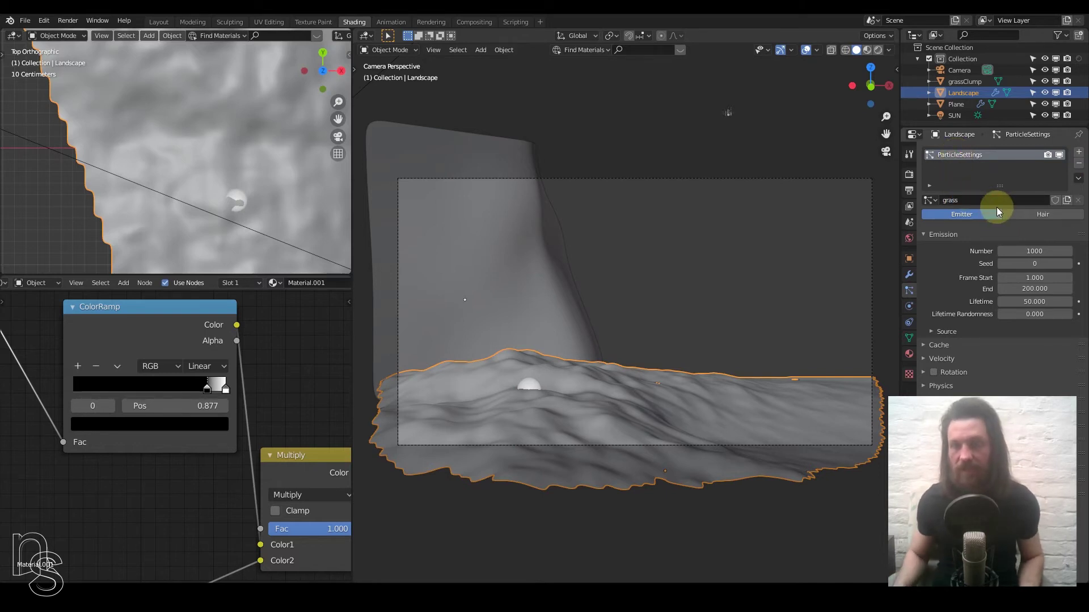
pyautogui.click(1055, 215)
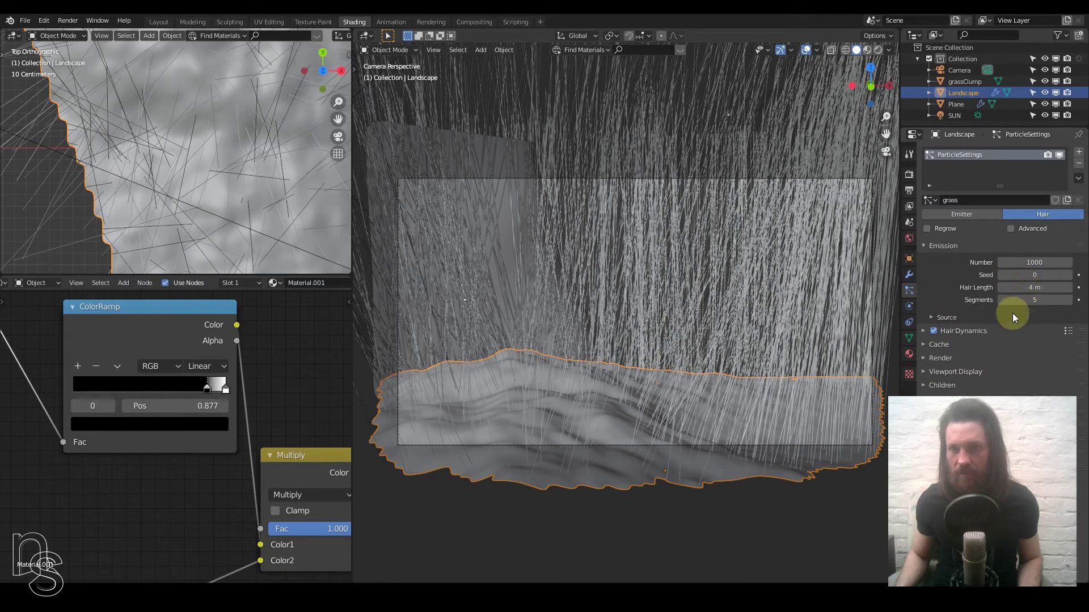
# Set the grass particles' hair length to 1 m and shorten it to 0.5 m
pyautogui.click(1038, 289)
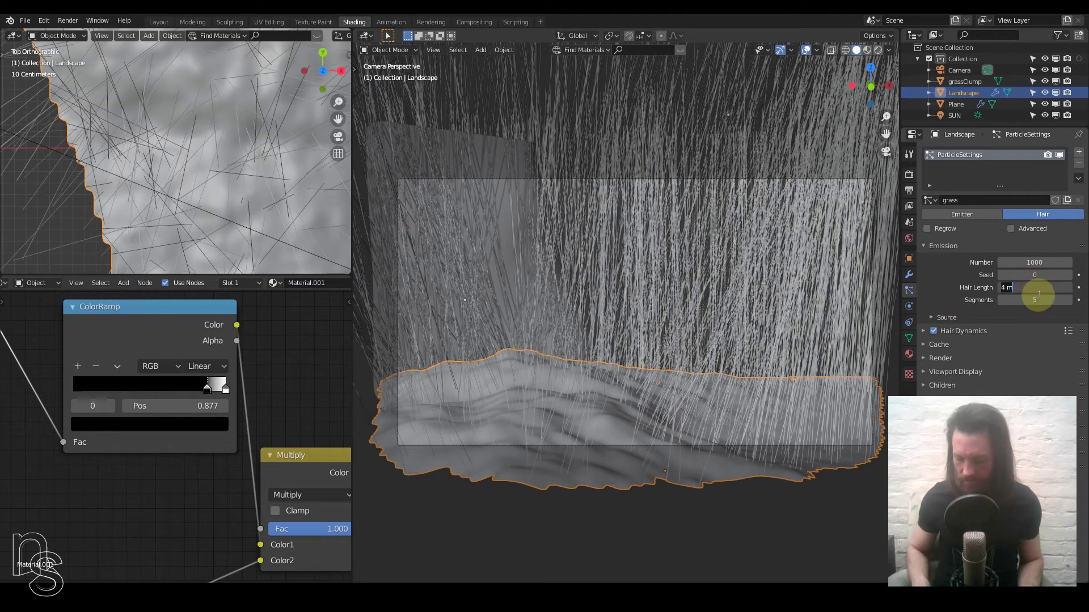
pyautogui.write('1')
pyautogui.press('Tab')
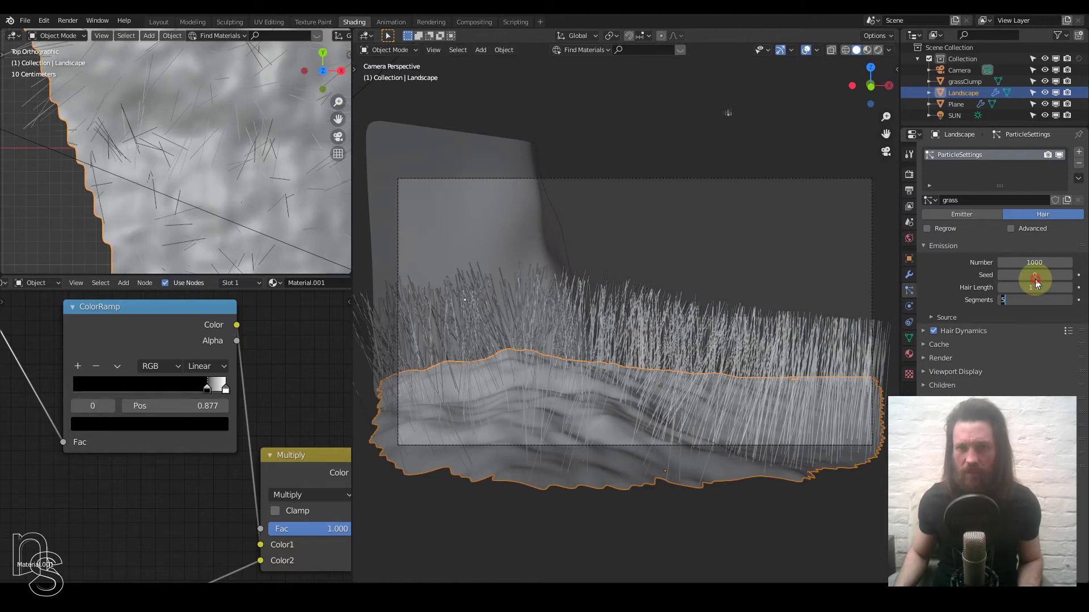
pyautogui.click(1037, 286)
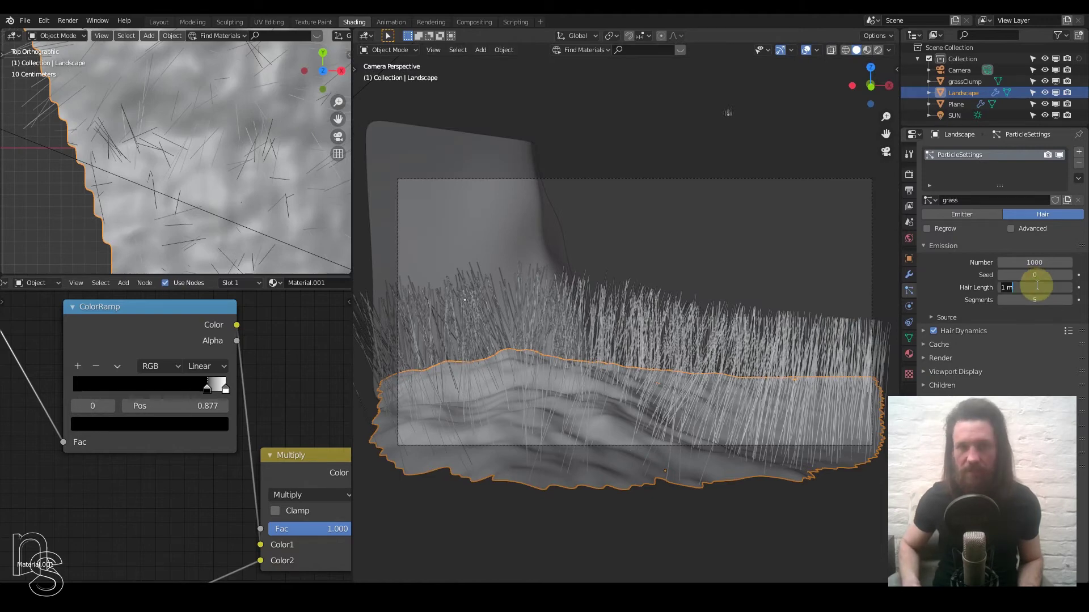
pyautogui.write('0.5')
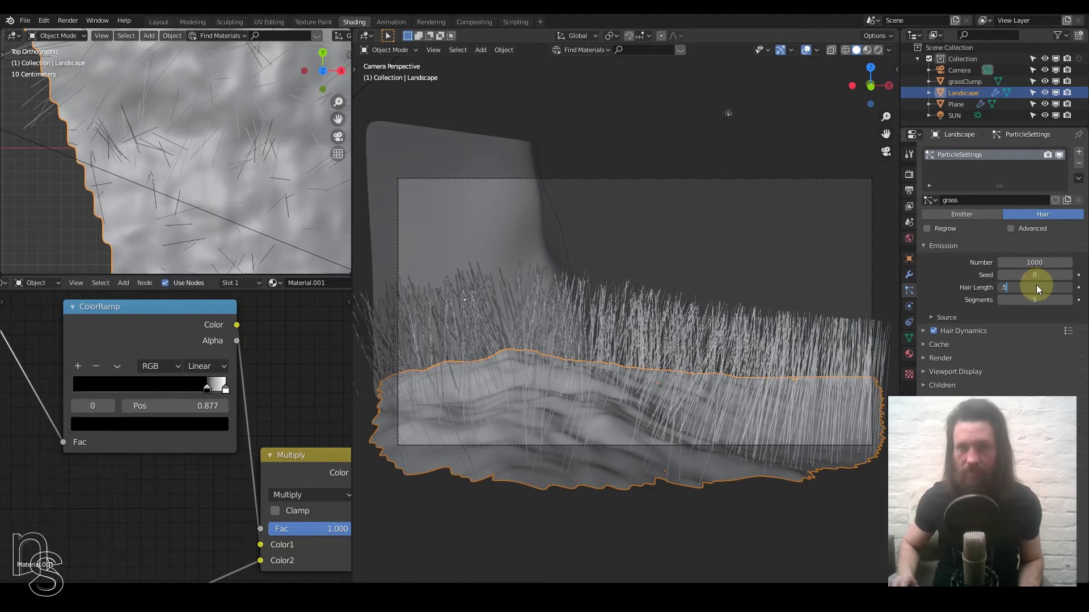
pyautogui.press('Return')
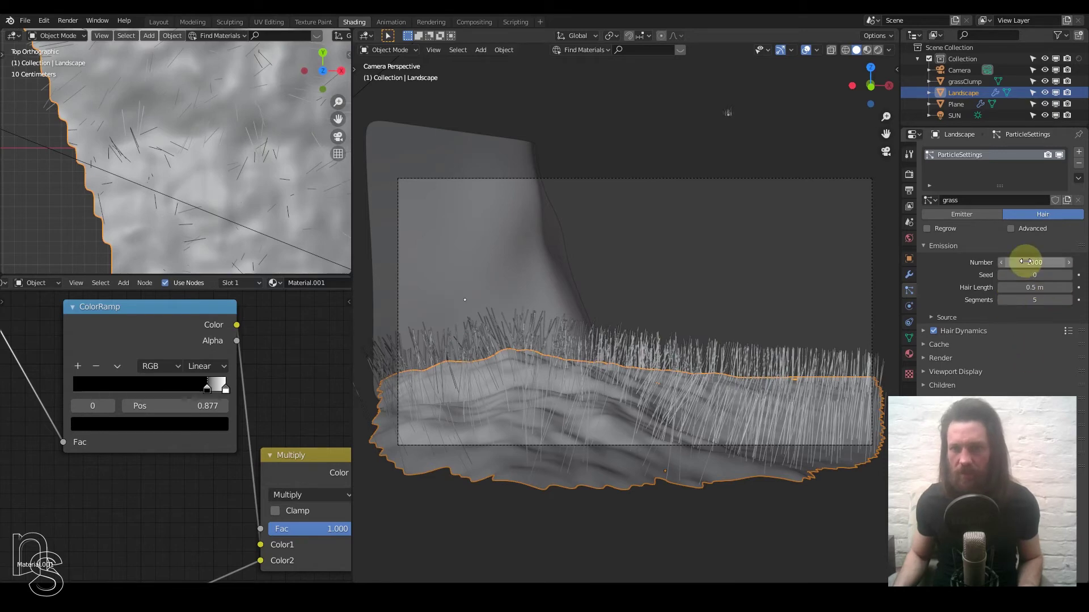
# Enable the advanced hair options and particle rotation, with Randomize Phase set to 0.4
pyautogui.click(1010, 230)
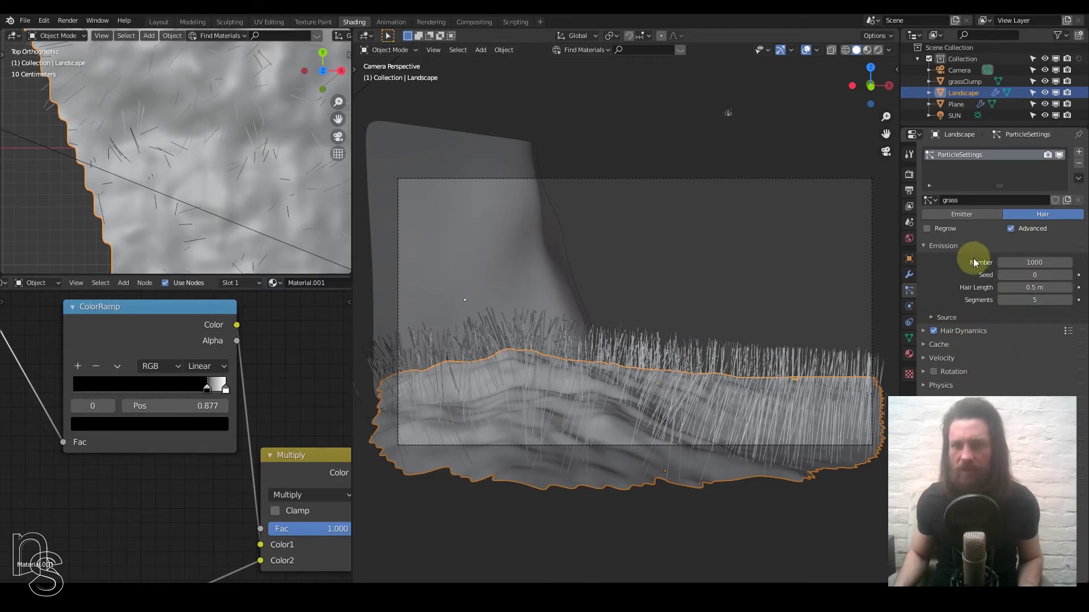
pyautogui.click(935, 376)
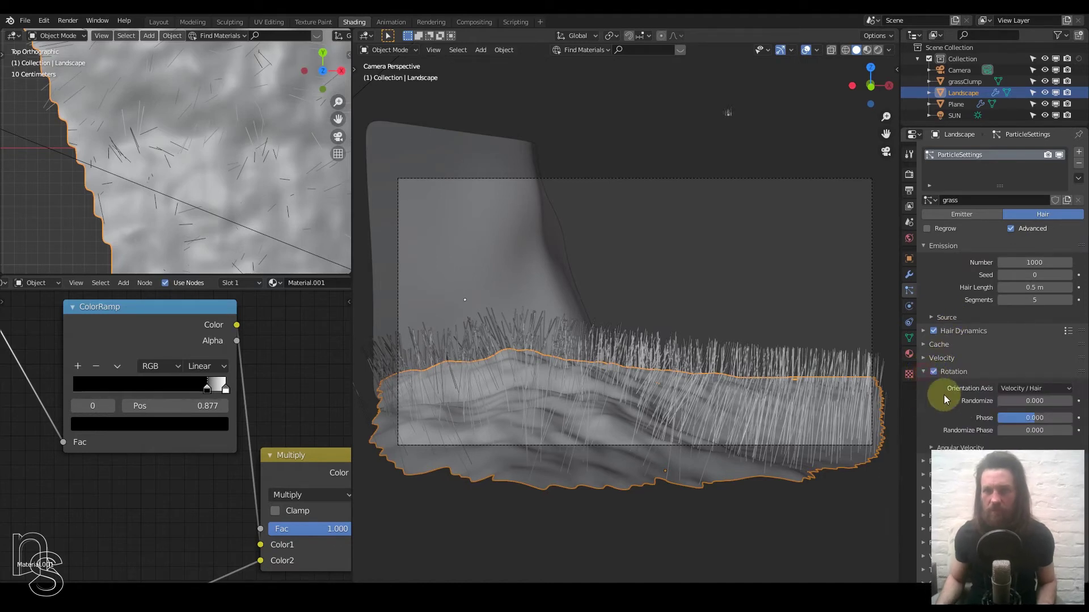
pyautogui.click(1017, 431)
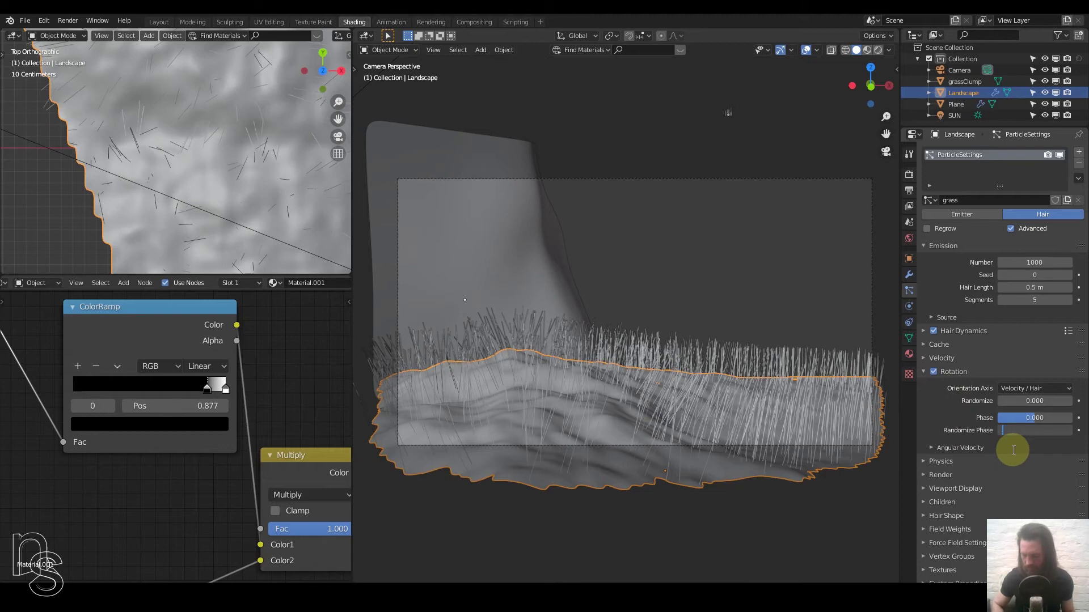
pyautogui.write('0.4')
pyautogui.press('Return')
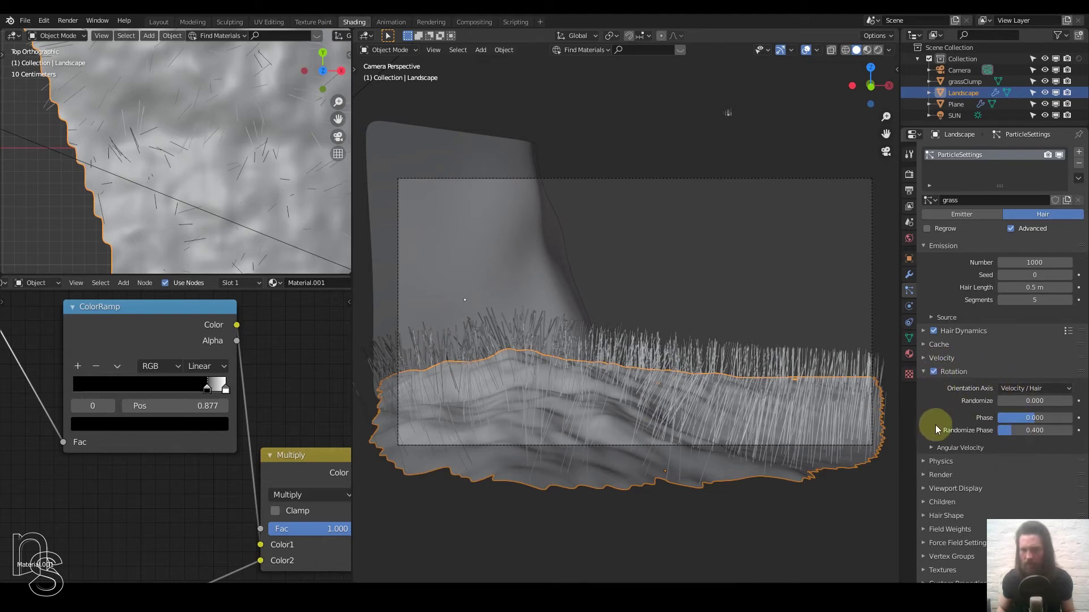
# Render the grass particles as an object, using grassClump as the instance object
pyautogui.scroll(-1, 950, 410)
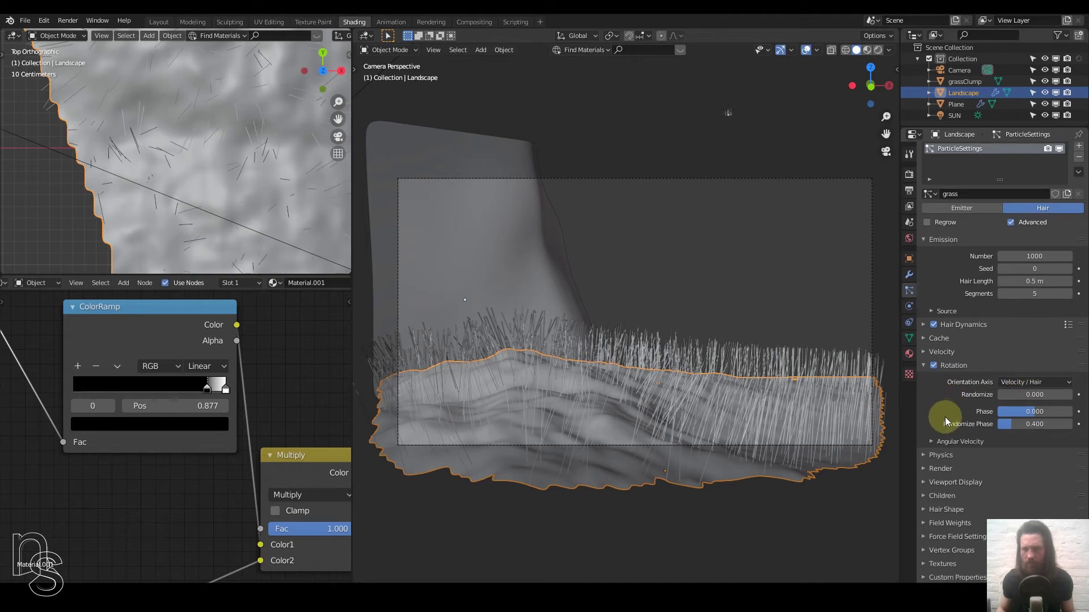
pyautogui.click(921, 469)
pyautogui.scroll(-5, 964, 491)
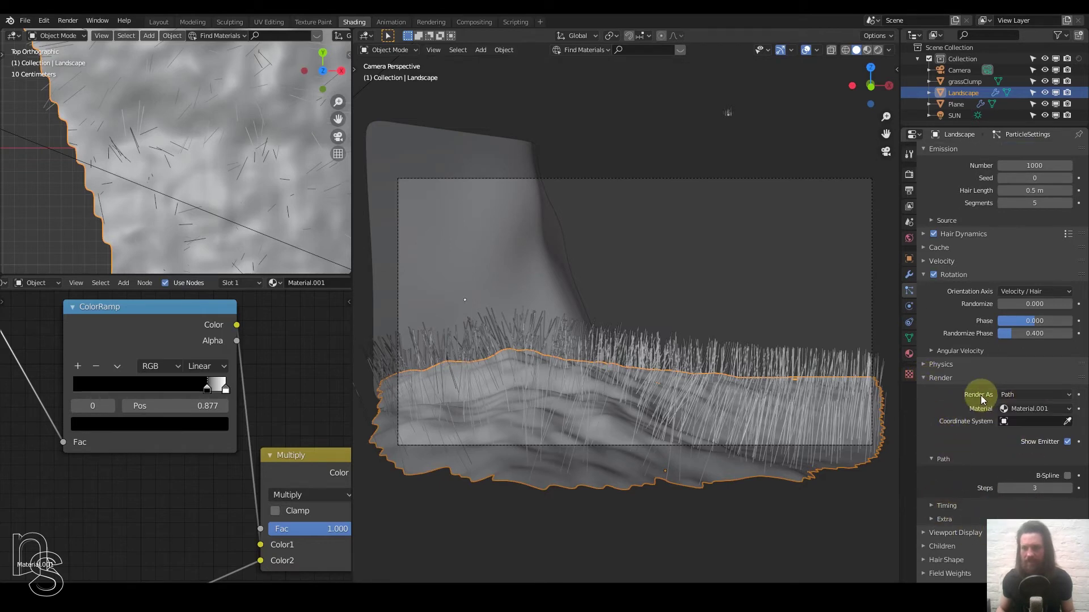
pyautogui.click(1017, 394)
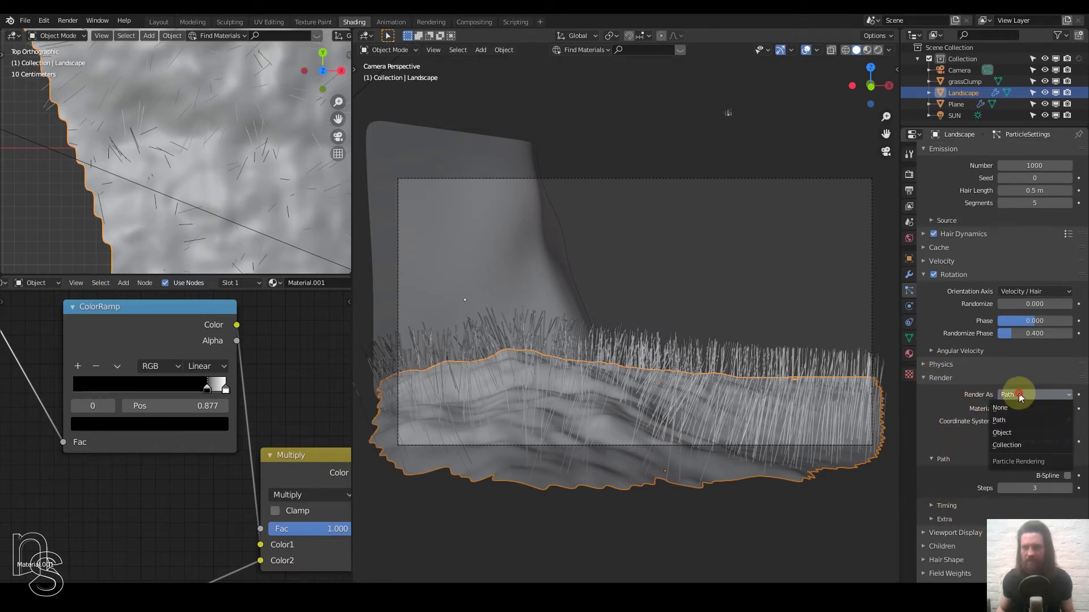
pyautogui.click(1012, 433)
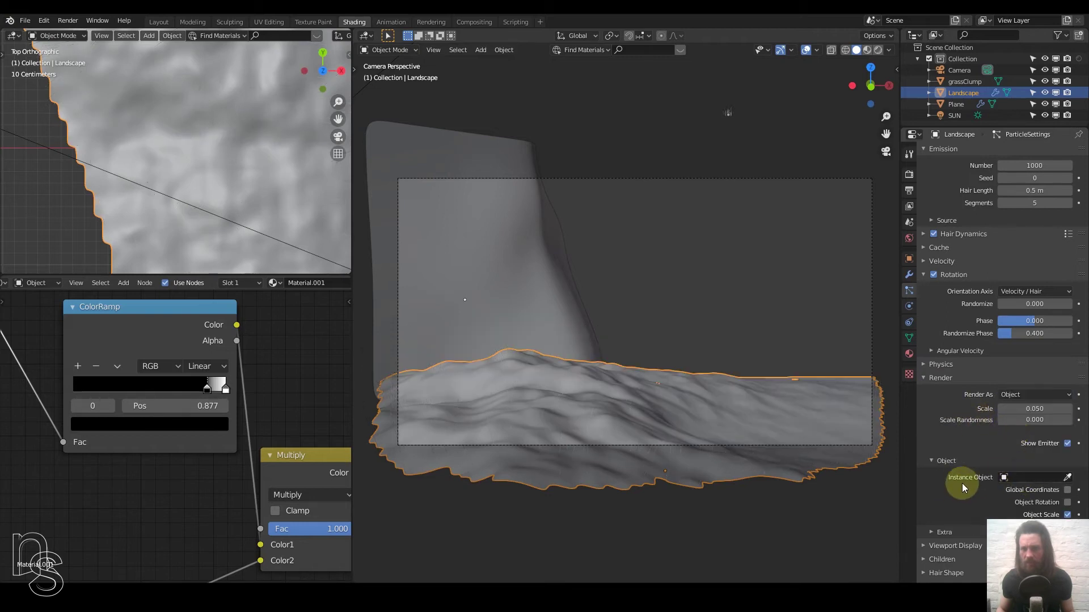
pyautogui.click(1036, 478)
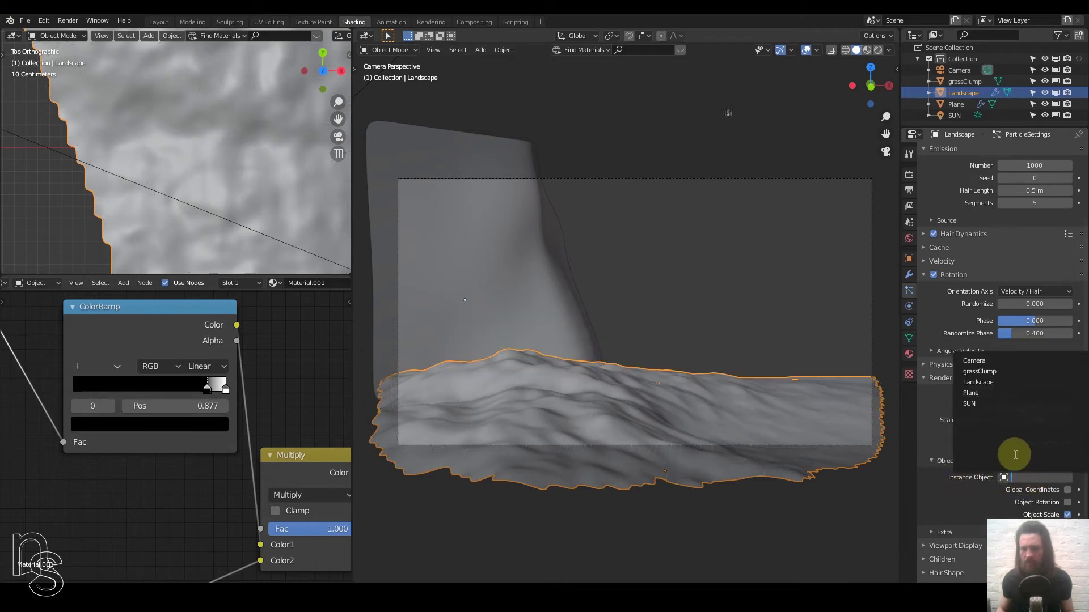
pyautogui.click(981, 374)
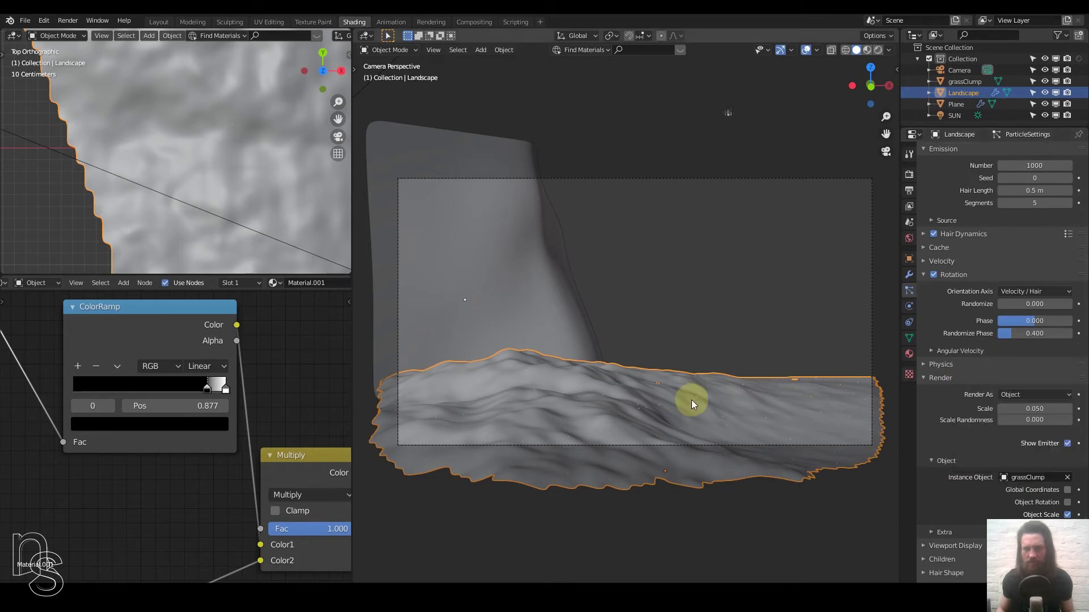
# Examine the landscape surface up close for scattered grass instances and frame the grassClump object
pyautogui.moveTo(692, 400); pyautogui.dragTo(587, 391, button='middle')
pyautogui.scroll(-5, 683, 396)
pyautogui.scroll(8, 628, 430)
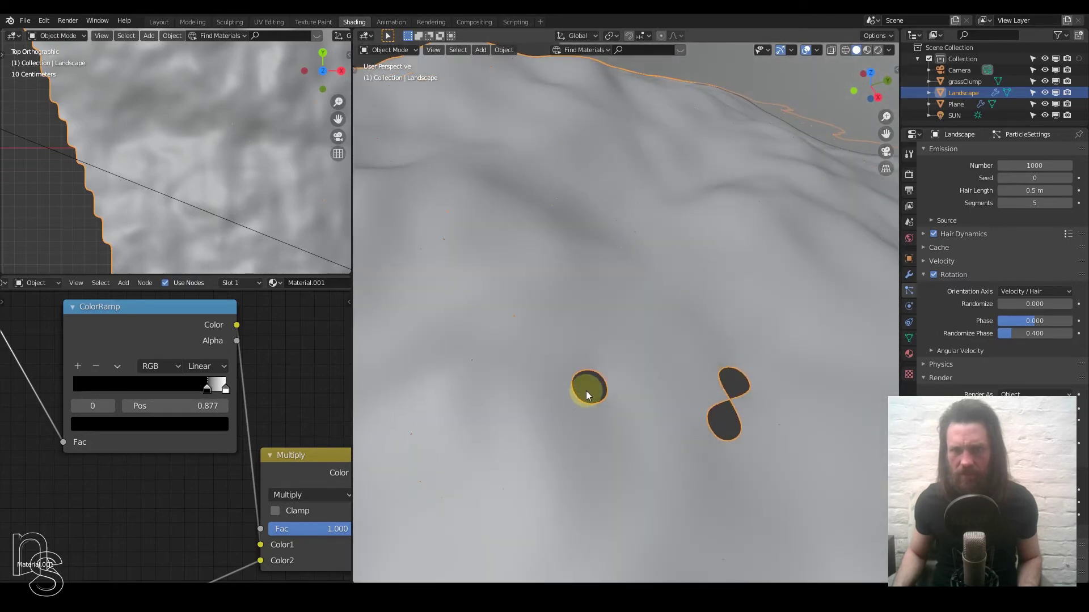
pyautogui.scroll(-10, 589, 388)
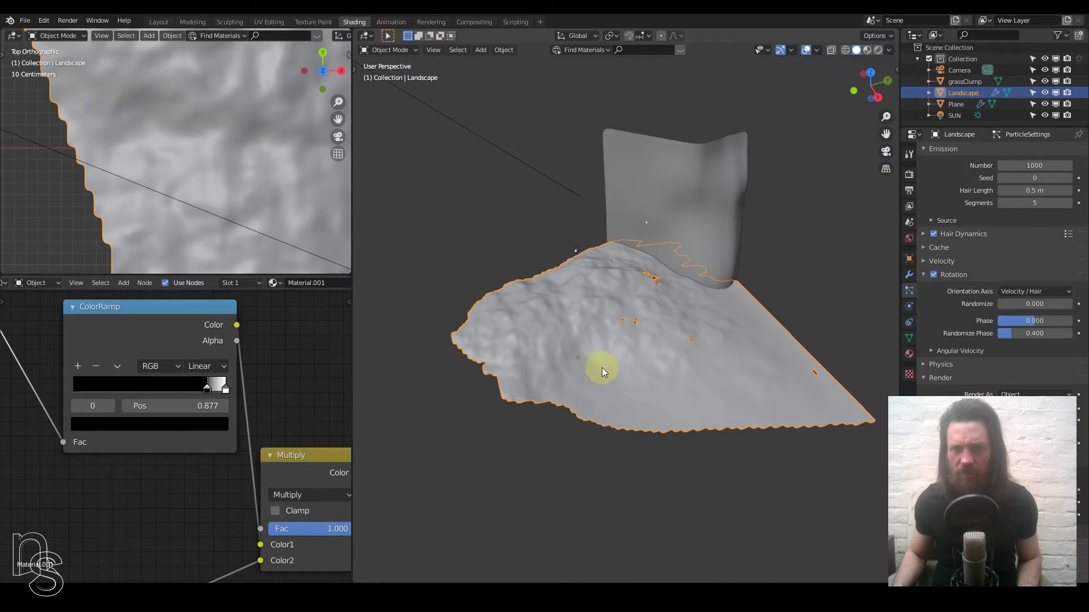
pyautogui.click(953, 81)
pyautogui.press('q')
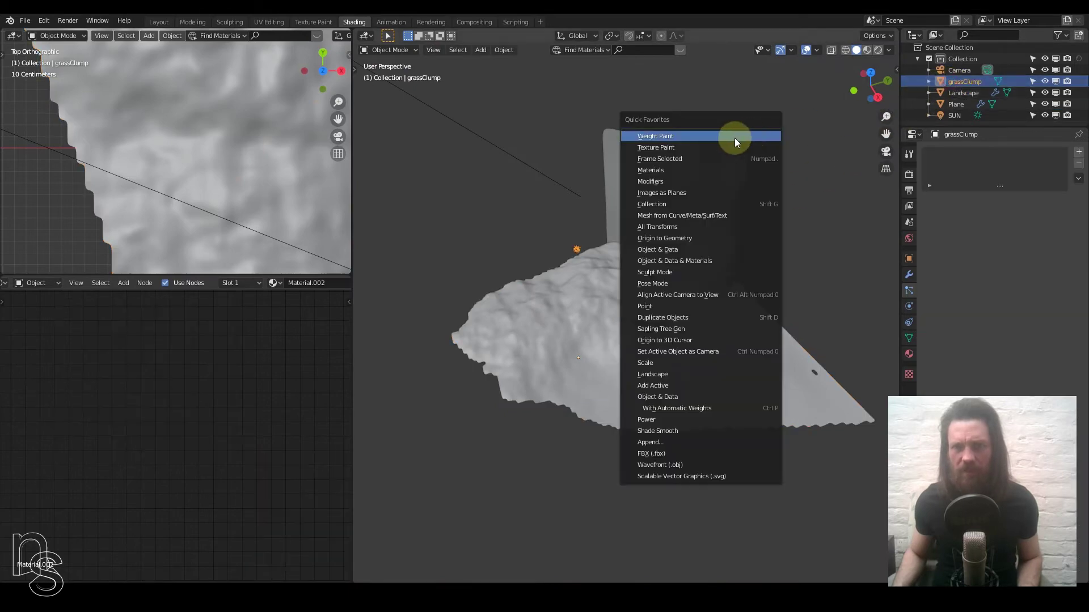
pyautogui.click(702, 158)
pyautogui.moveTo(576, 307); pyautogui.dragTo(675, 282, button='middle')
# Reselect the landscape and set the grass particles' hair length to 20 m
pyautogui.click(709, 278)
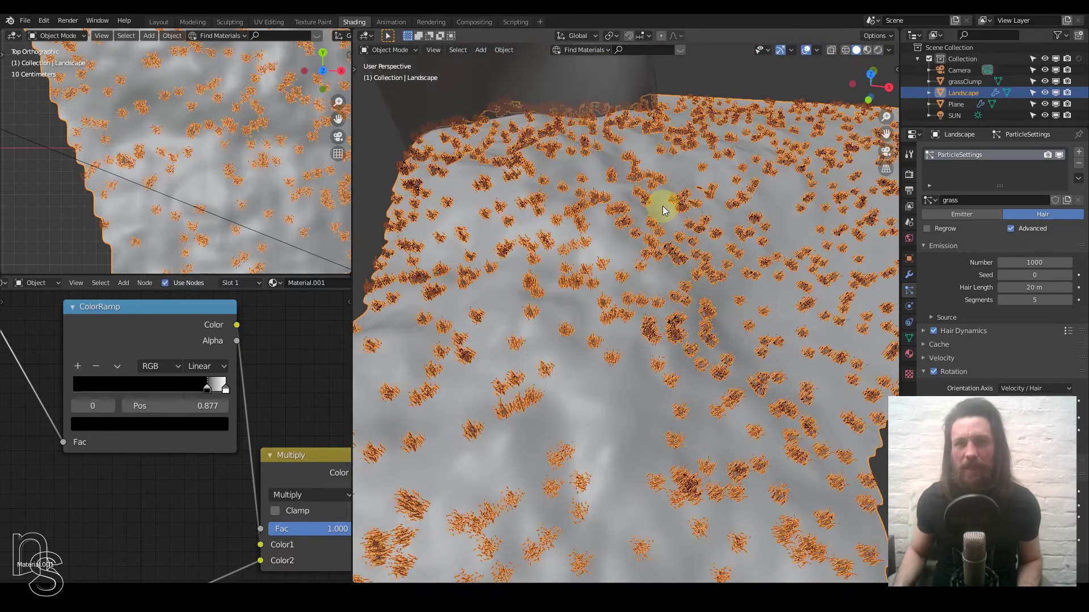
pyautogui.moveTo(661, 206); pyautogui.dragTo(661, 243, button='middle')
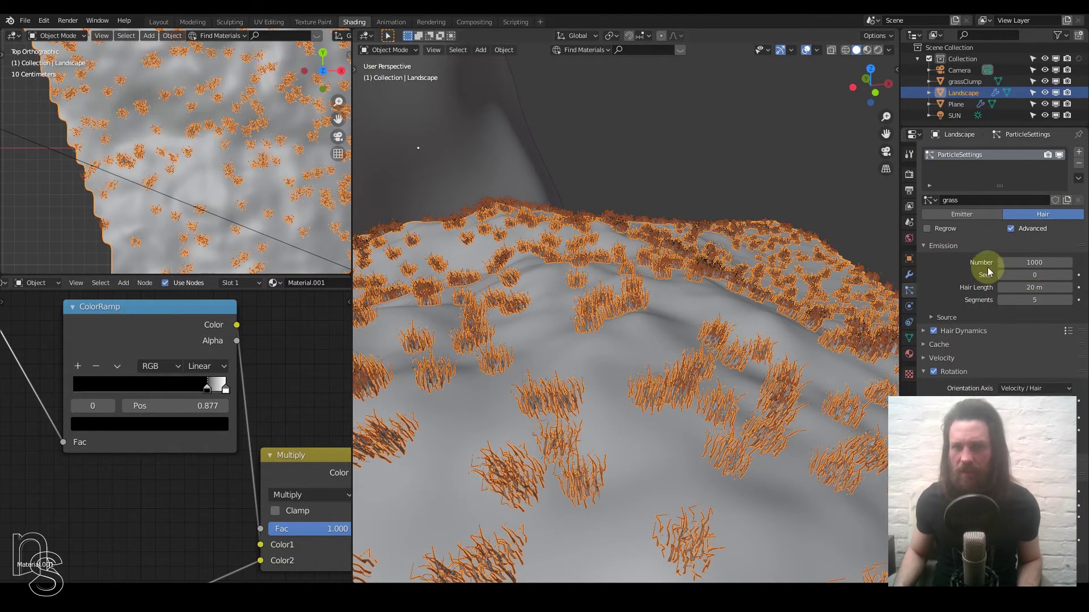
# Set the number of grass particles to 20000 and preview the scene in rendered shading from the camera view
pyautogui.click(1034, 262)
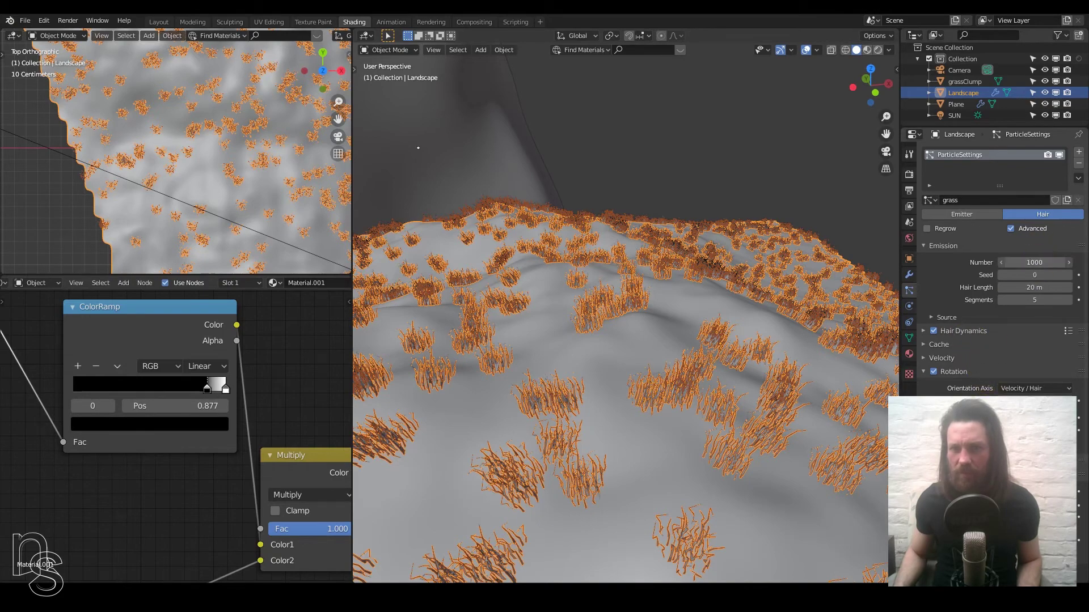
pyautogui.click(886, 151)
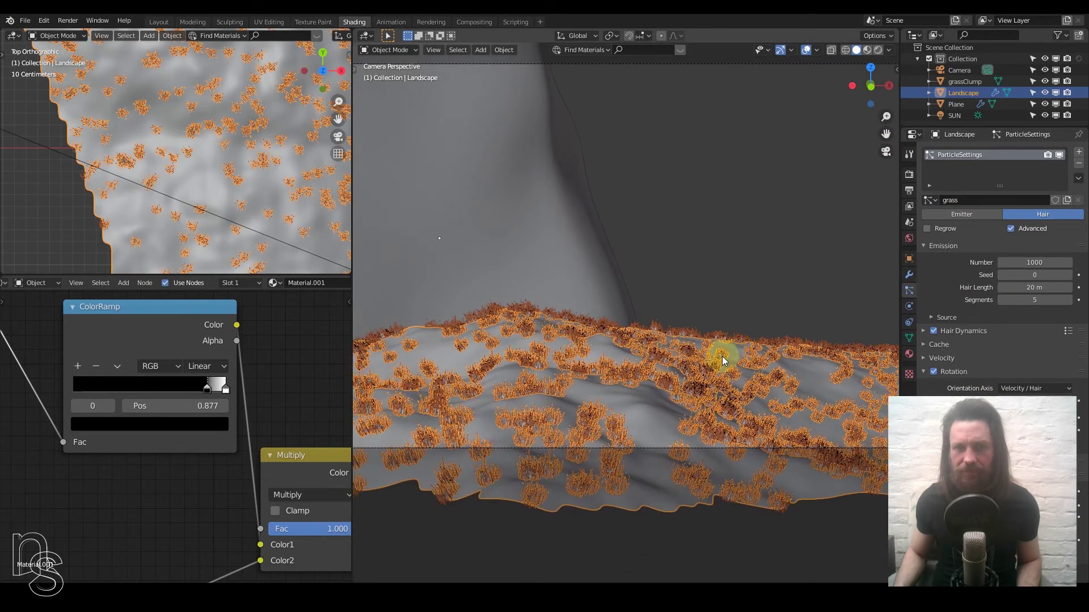
pyautogui.click(1037, 263)
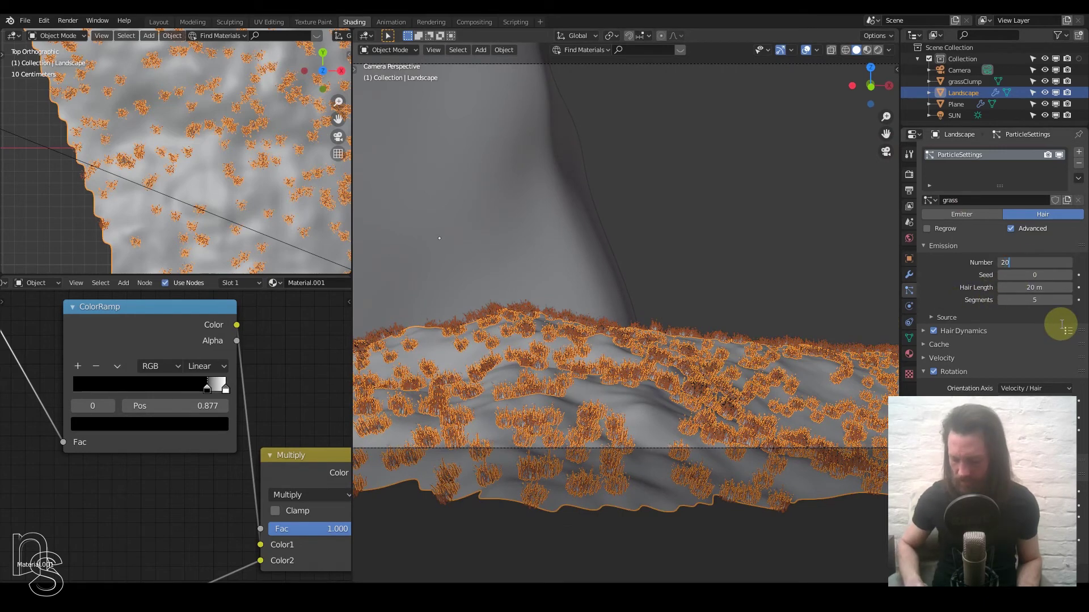
pyautogui.write('20000')
pyautogui.press('Return')
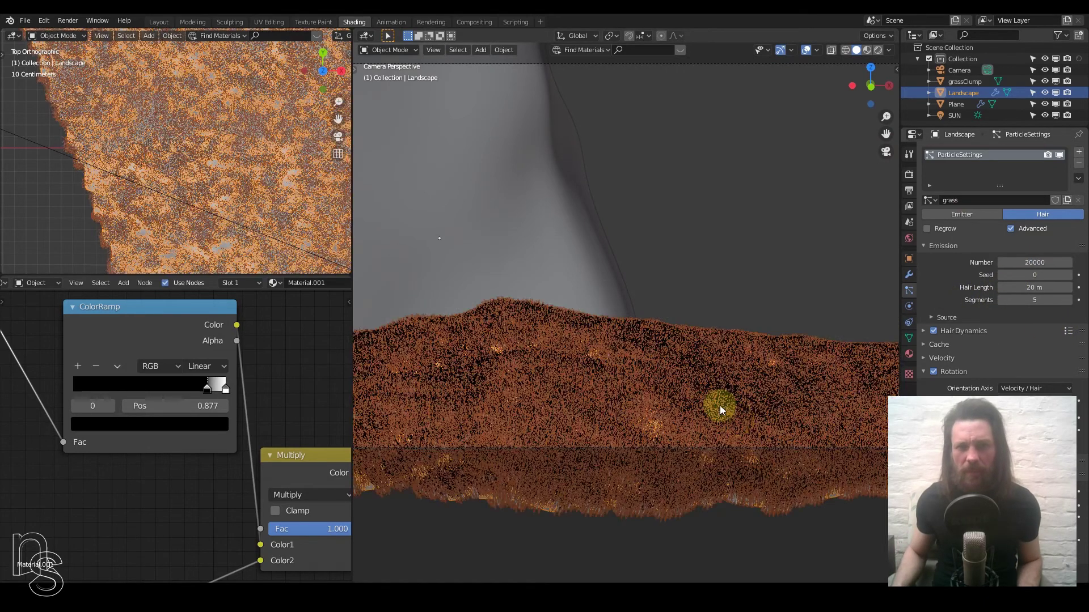
pyautogui.scroll(-5, 712, 389)
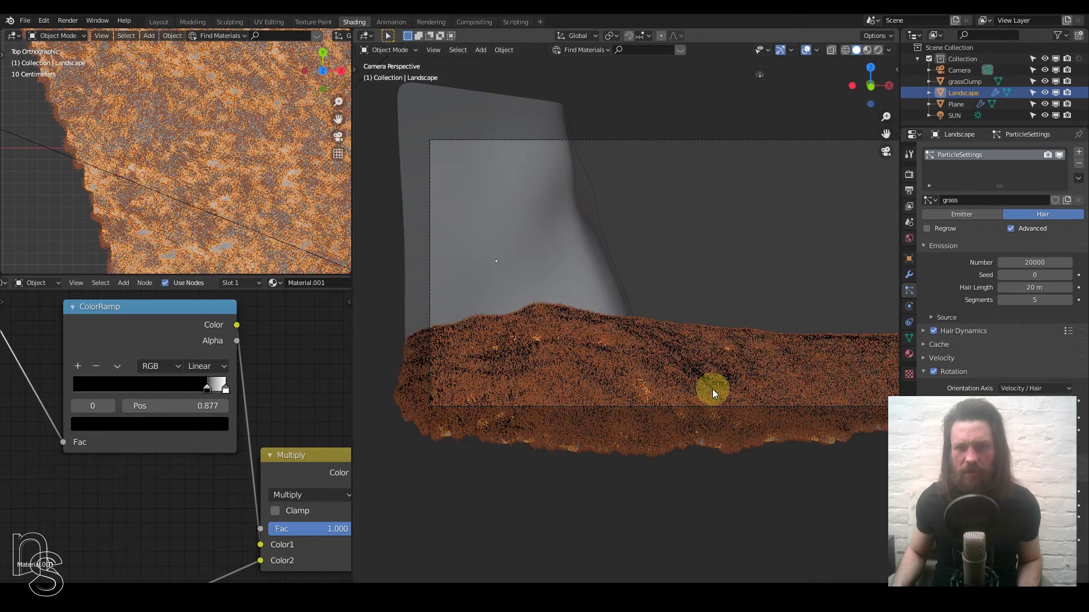
pyautogui.scroll(4, 711, 389)
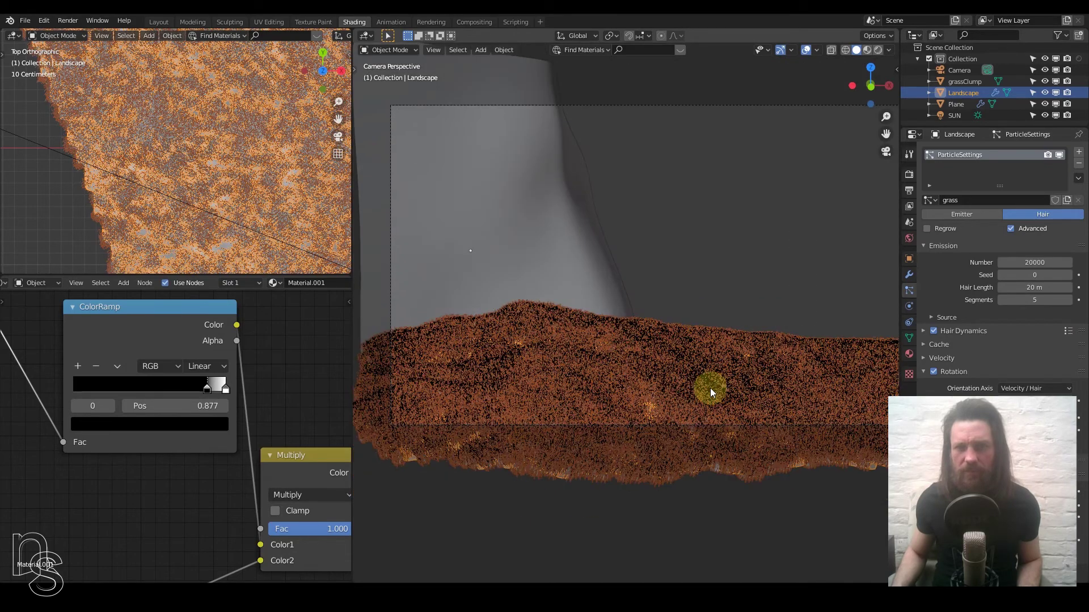
pyautogui.click(878, 50)
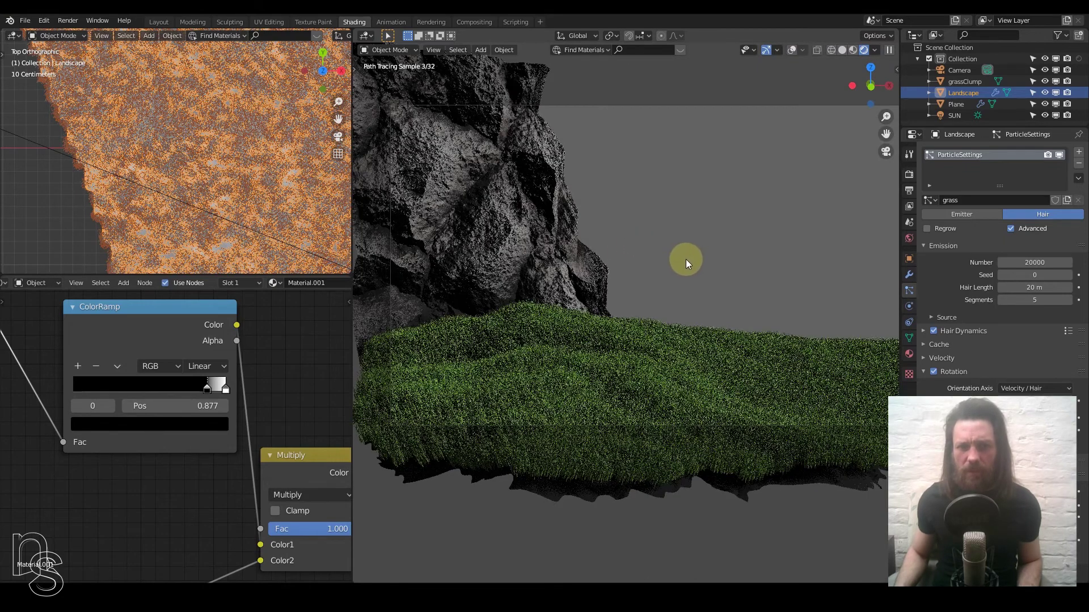
# Try shorter grass hair lengths of 15 m and 10 m on the landscape's particle system
pyautogui.click(1032, 287)
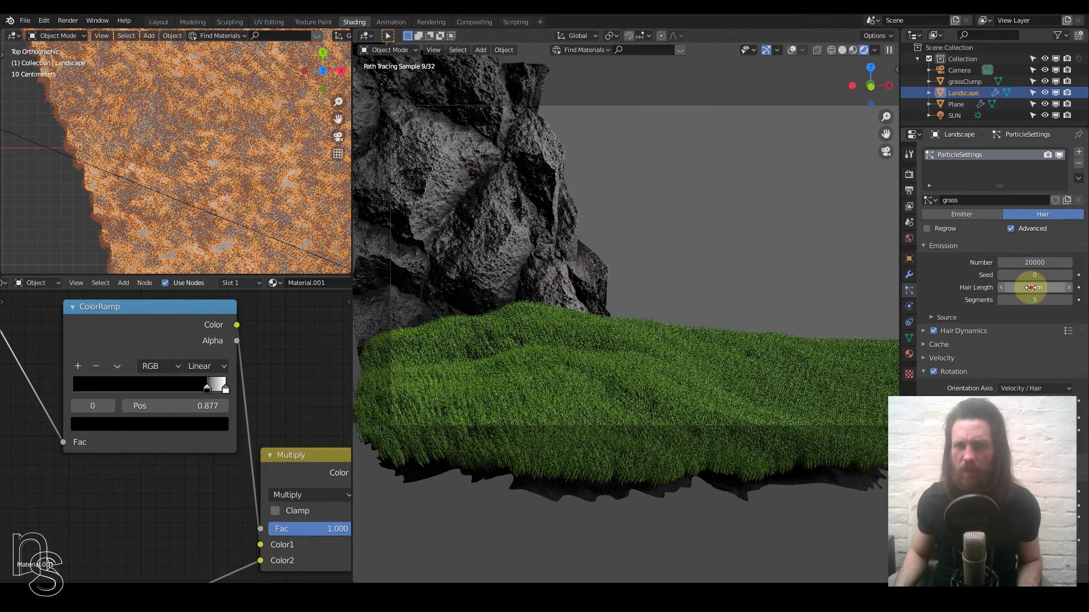
pyautogui.write('15')
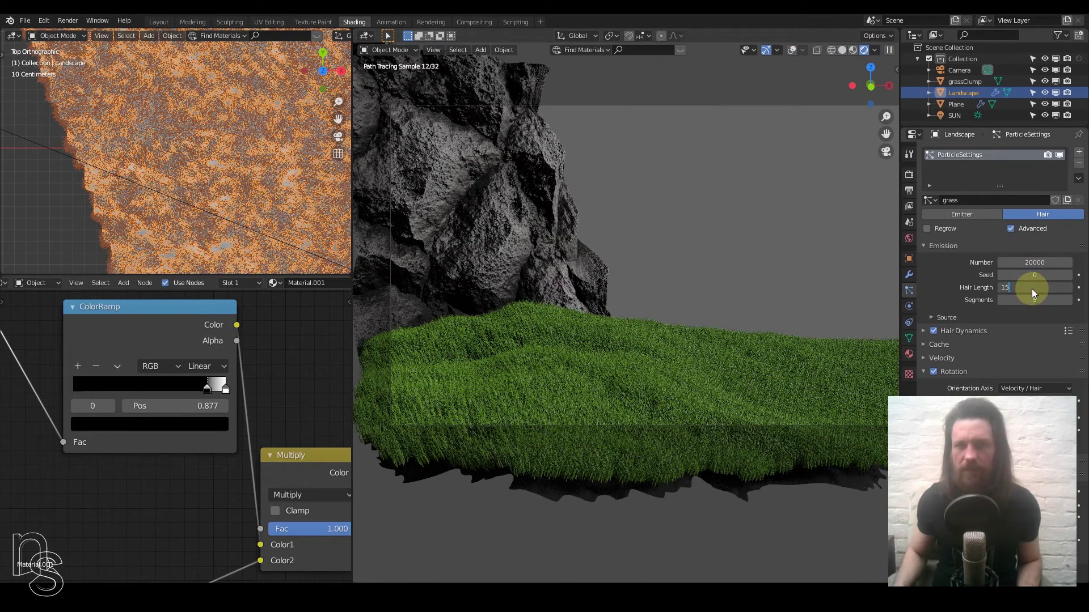
pyautogui.press('Return')
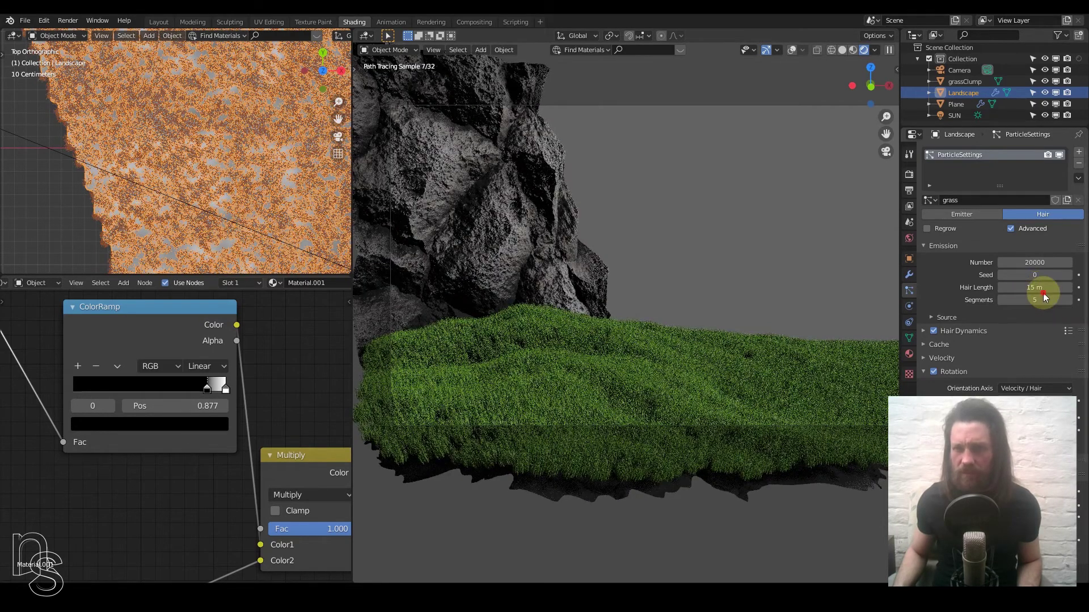
pyautogui.write('0')
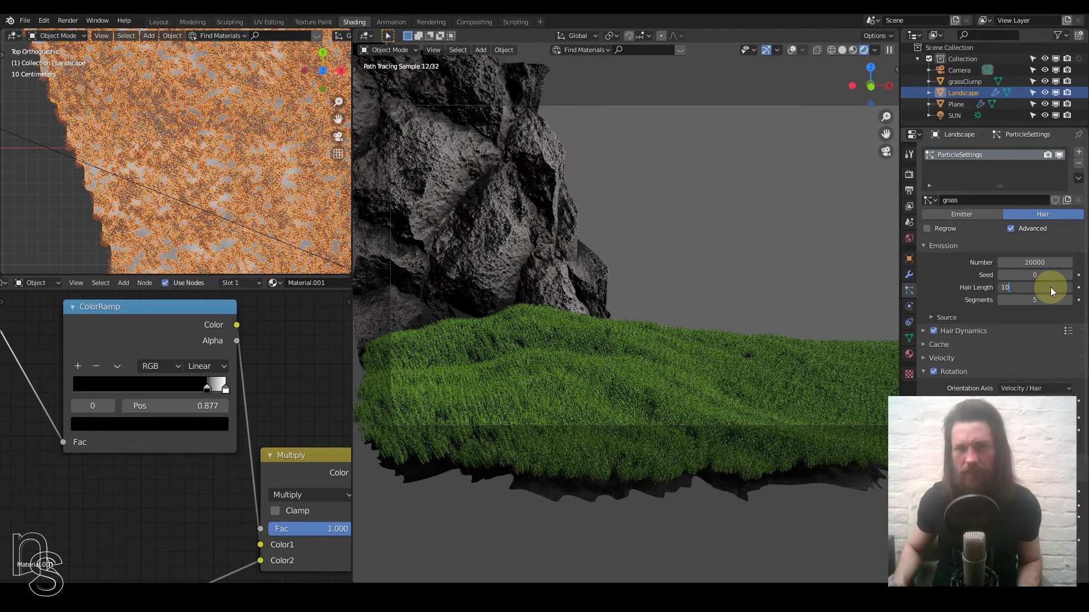
pyautogui.press('Return')
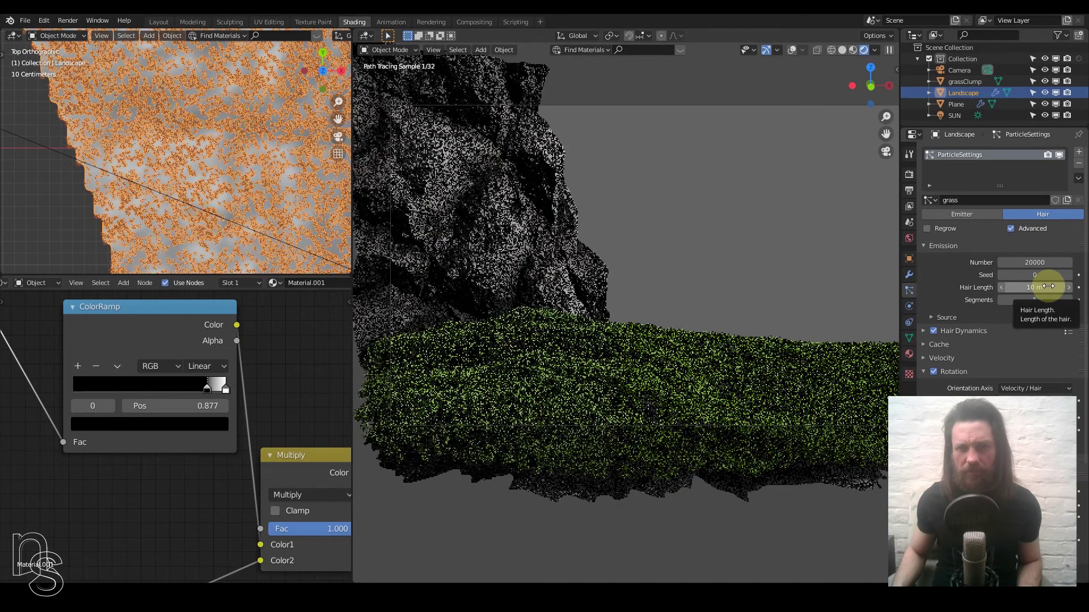
# Reduce the grass particles' hair length to 5 m
pyautogui.click(1045, 287)
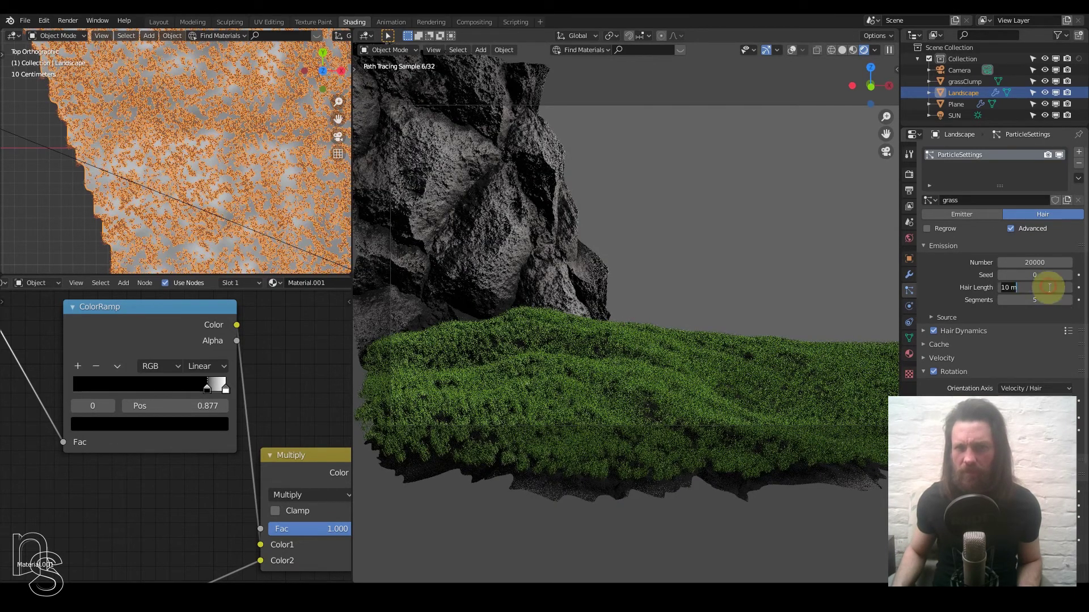
pyautogui.write('5')
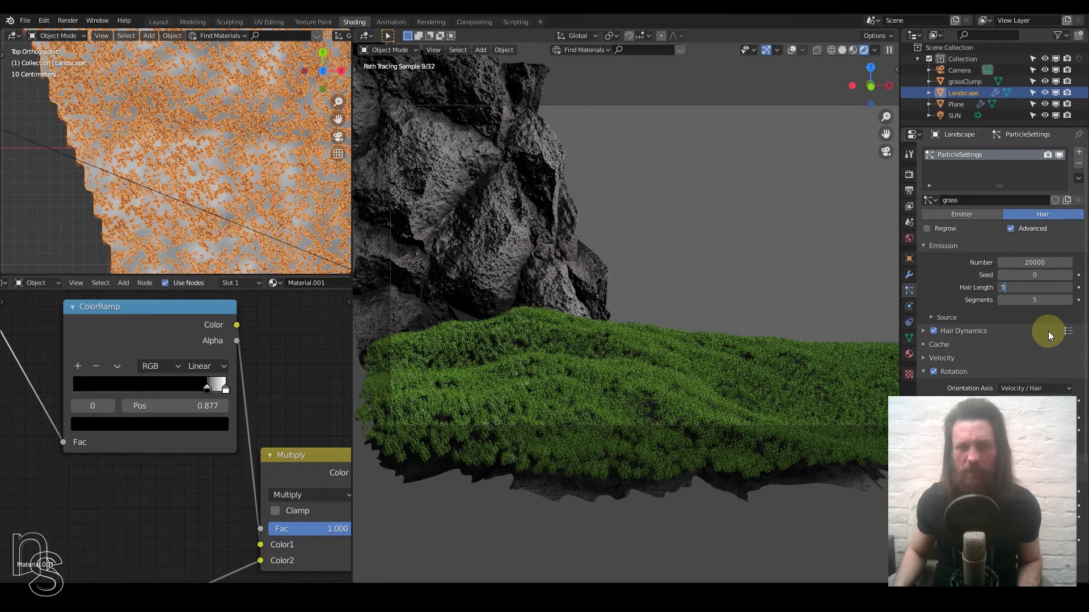
pyautogui.press('Return')
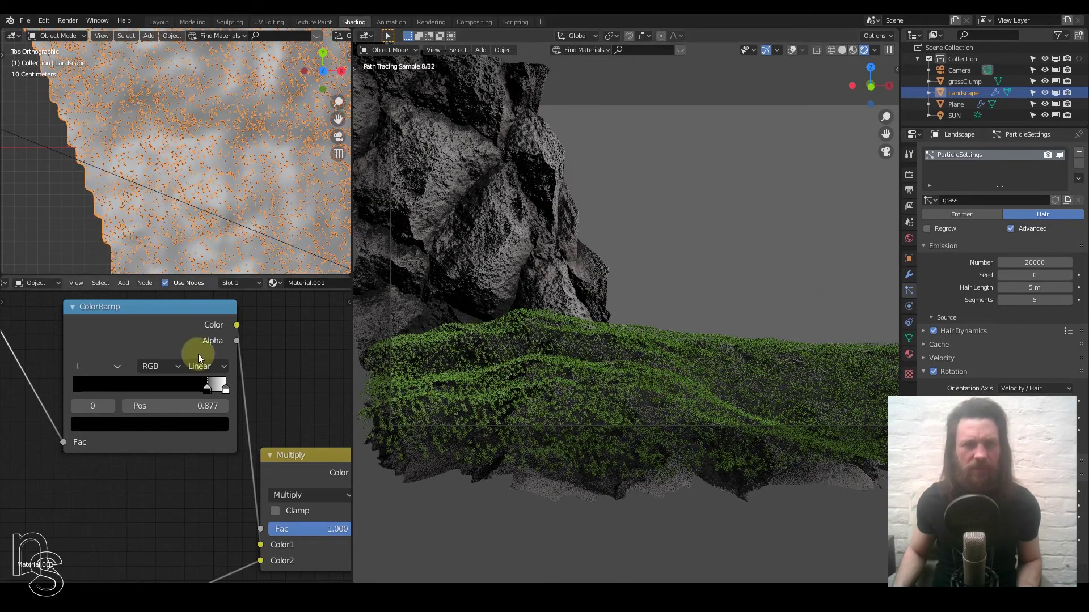
# Show the landscape's material settings and set the Displacement node's scale to 0.5
pyautogui.scroll(-2, 198, 369)
pyautogui.scroll(-3, 216, 372)
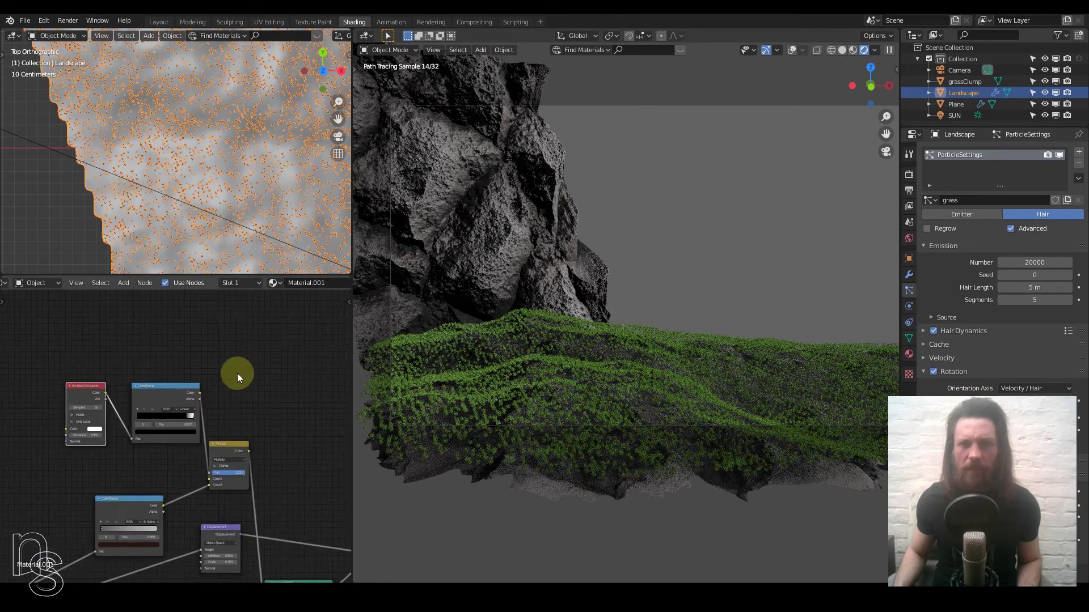
pyautogui.click(909, 358)
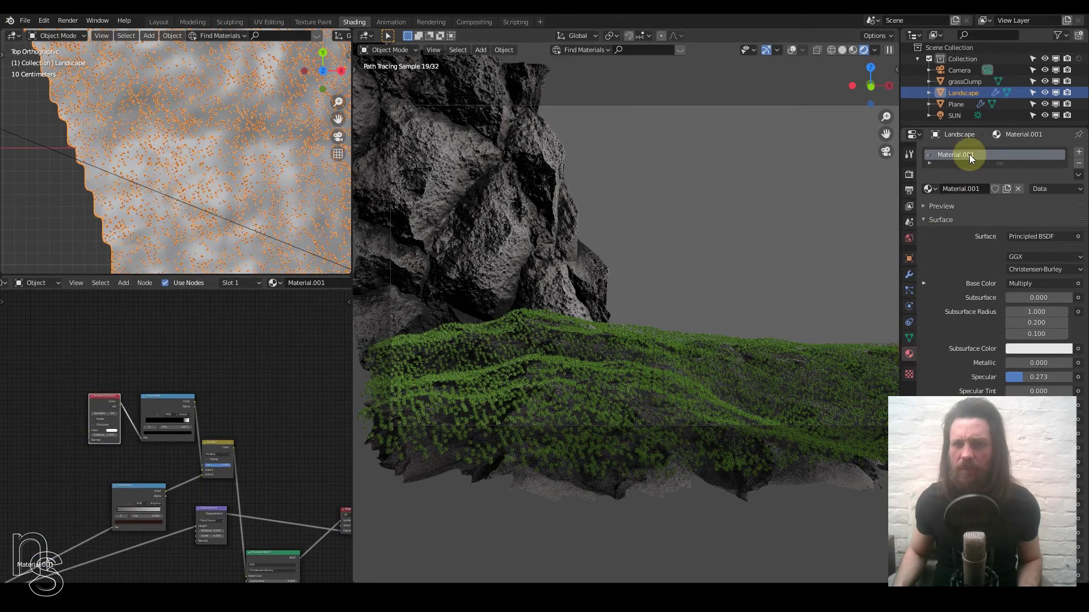
pyautogui.scroll(-2, 224, 359)
pyautogui.scroll(7, 196, 464)
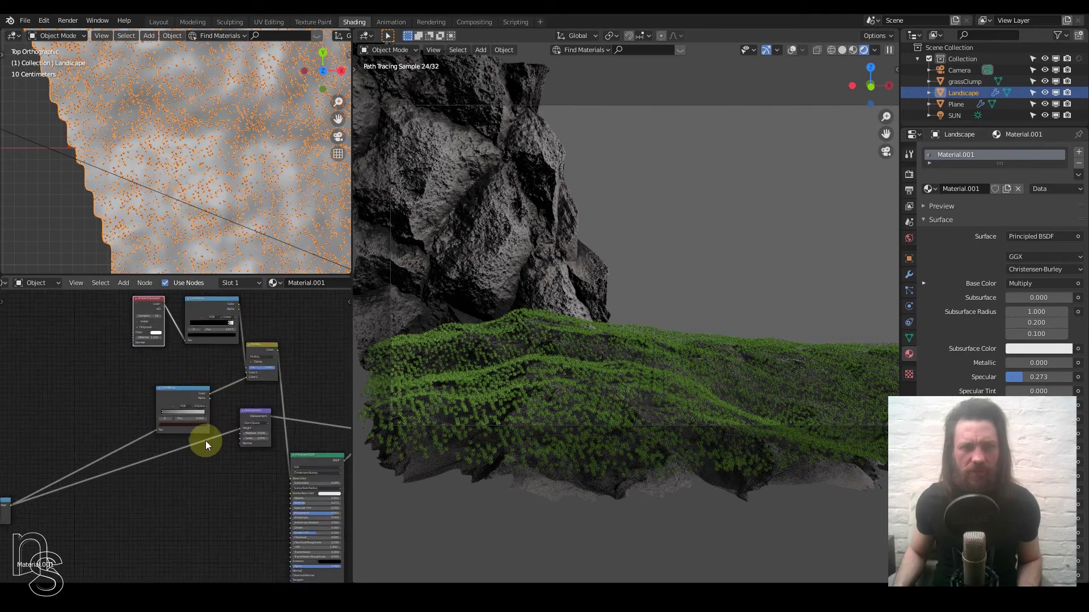
pyautogui.click(147, 417)
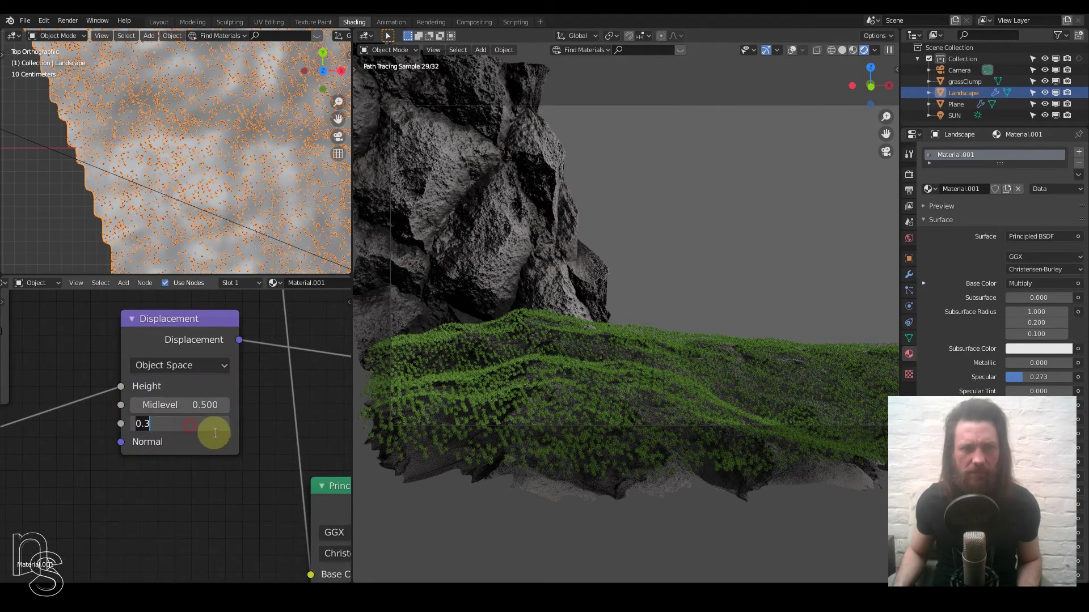
pyautogui.write('0.5')
pyautogui.press('Return')
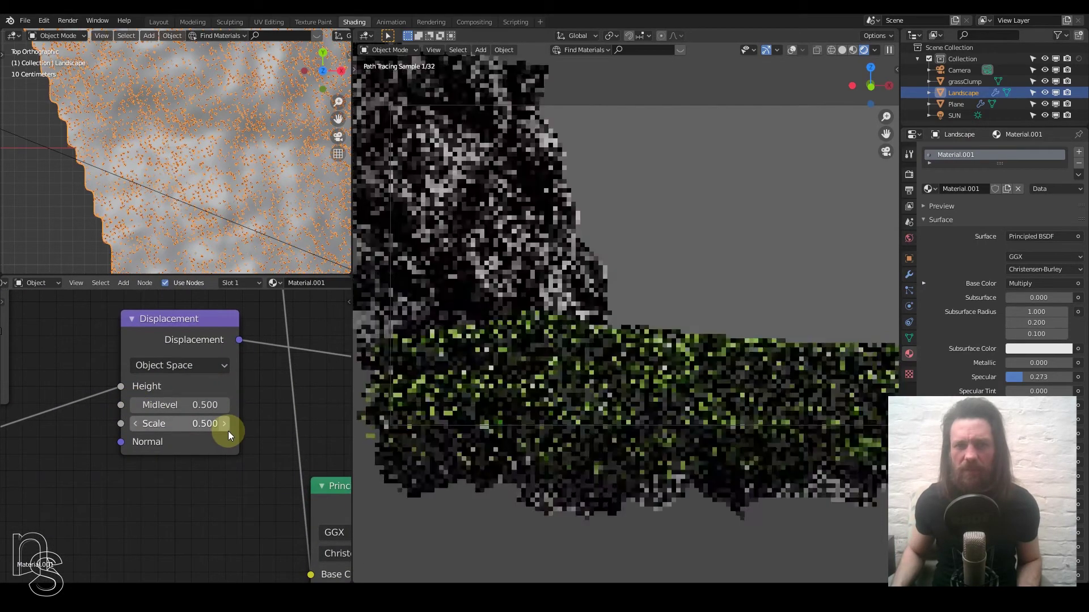
# Try a scale of 4 on the Voronoi Texture node in the landscape material
pyautogui.scroll(-5, 137, 444)
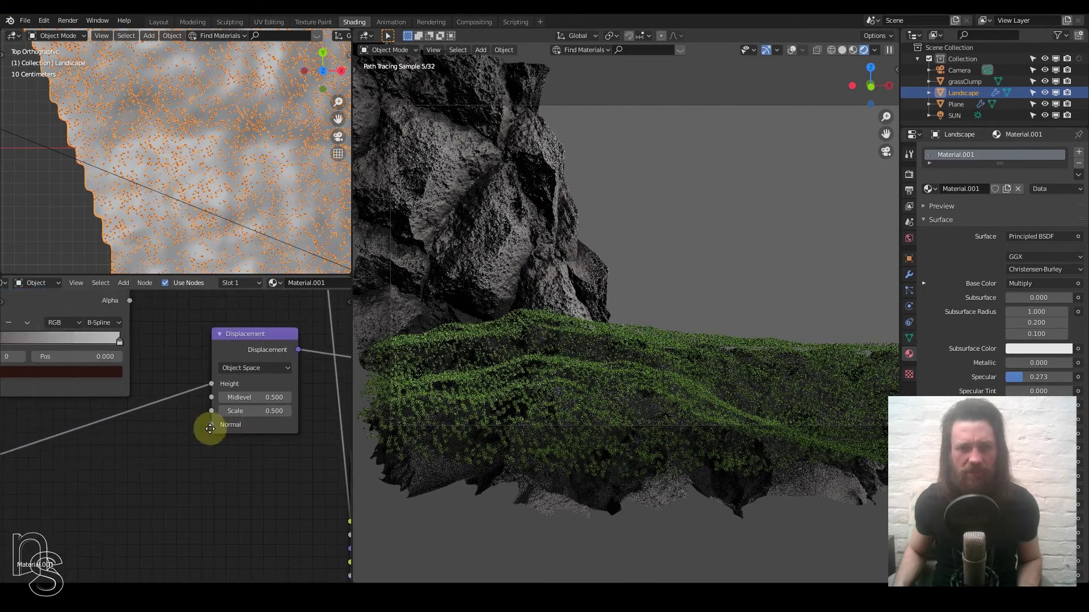
pyautogui.scroll(-2, 101, 507)
pyautogui.moveTo(97, 516); pyautogui.dragTo(282, 437, button='middle')
pyautogui.scroll(9, 187, 472)
pyautogui.moveTo(164, 445); pyautogui.dragTo(229, 399, button='middle')
pyautogui.scroll(9, 184, 428)
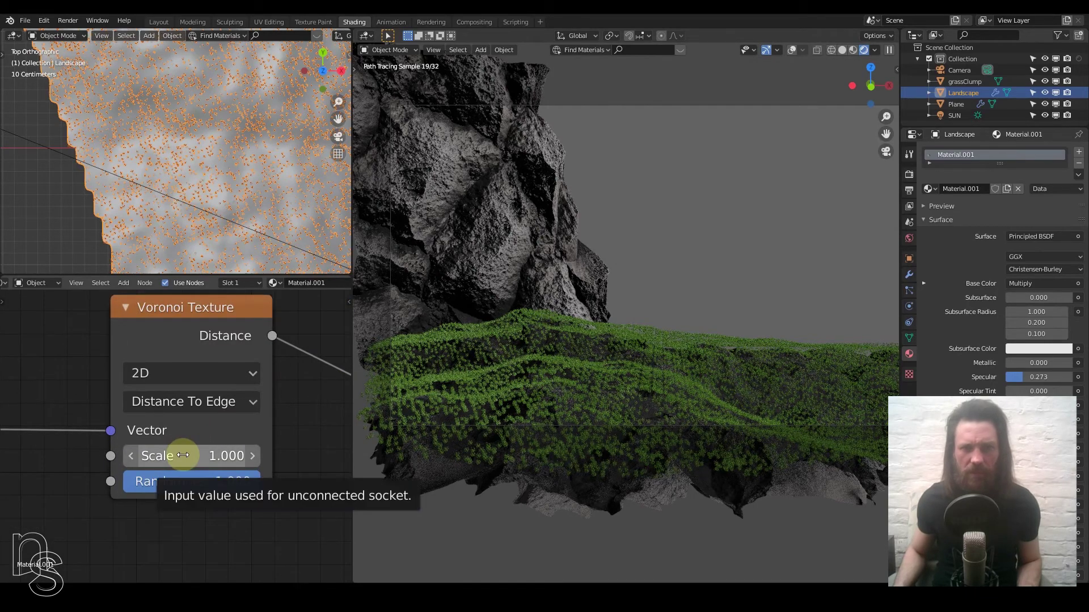
pyautogui.click(183, 456)
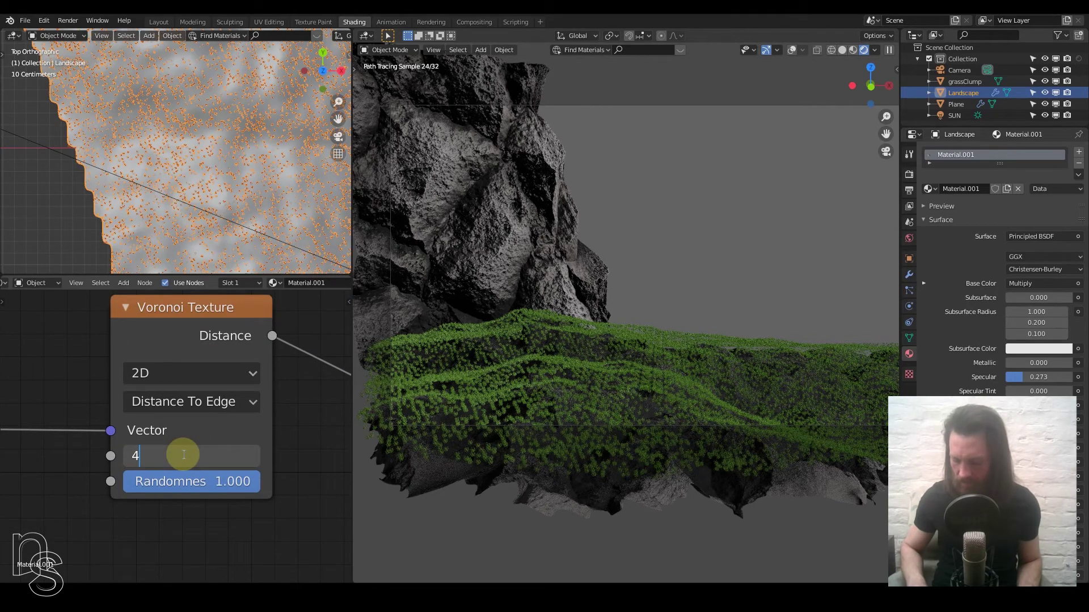
pyautogui.write('4')
pyautogui.press('Return')
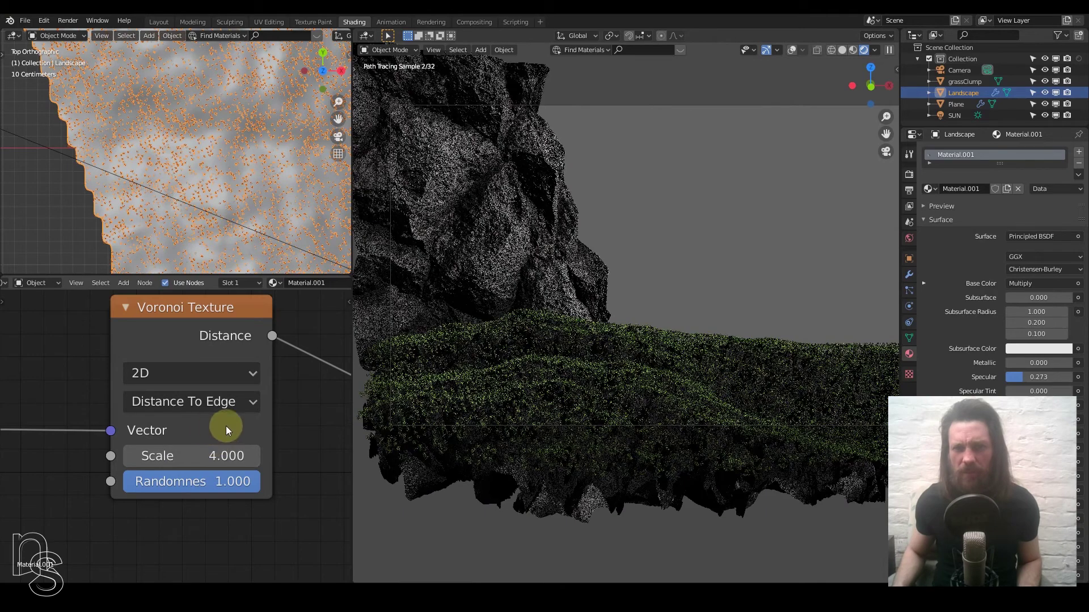
# Set the Voronoi Texture node's scale to 2.3 in the landscape material
pyautogui.scroll(-3, 218, 417)
pyautogui.scroll(3, 218, 418)
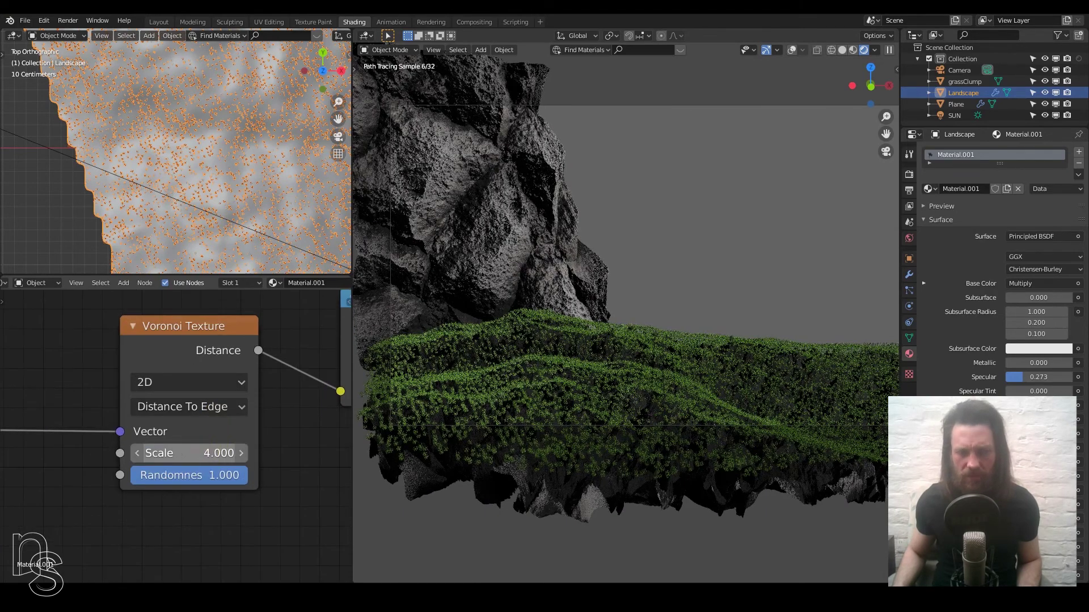
pyautogui.click(208, 455)
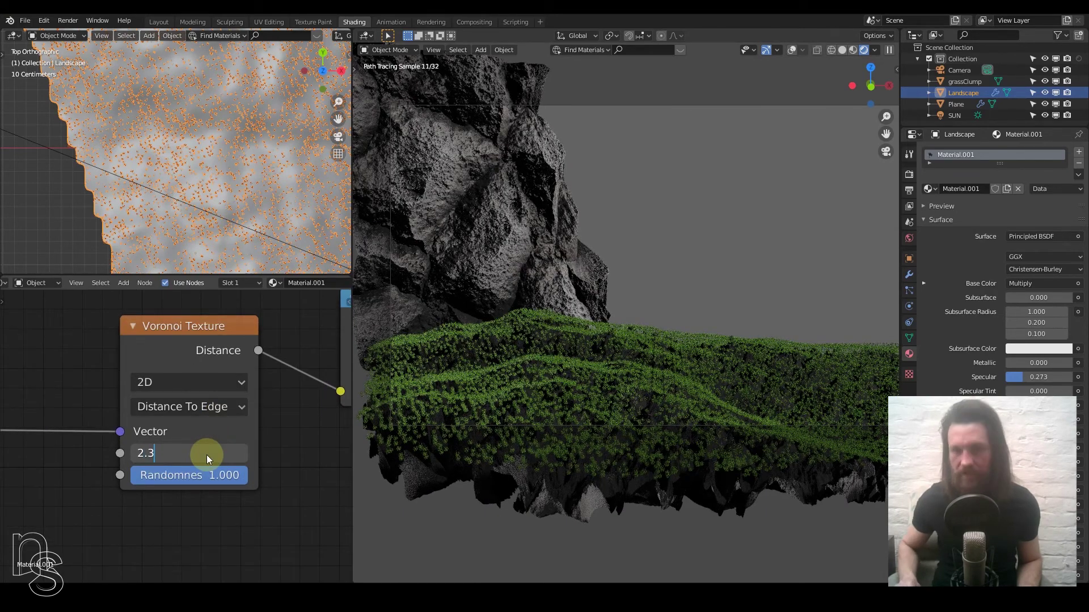
pyautogui.press('Return')
pyautogui.scroll(1, 195, 423)
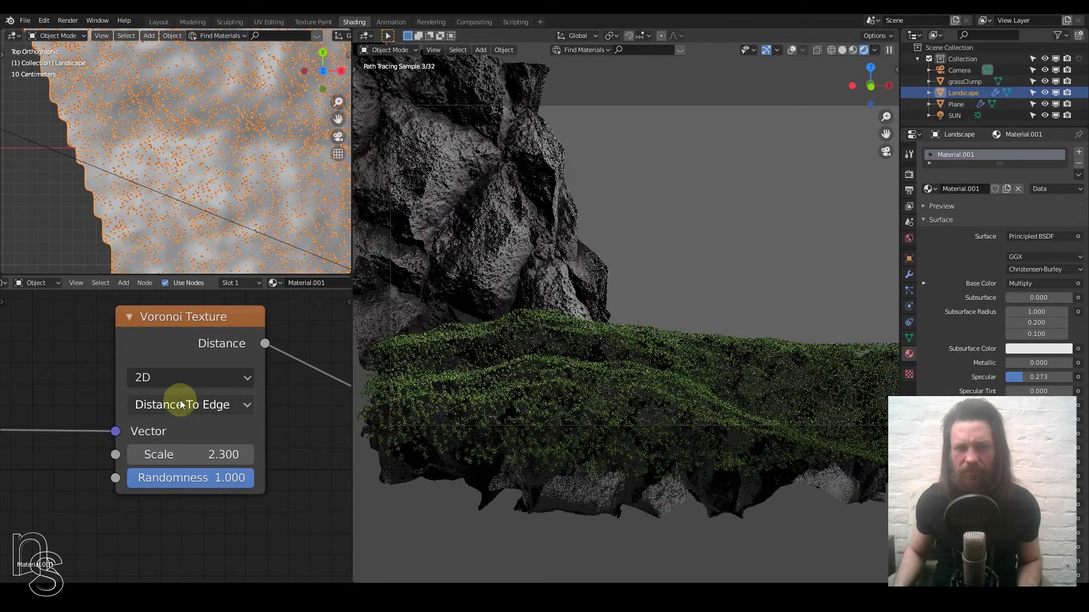
# Return to the landscape's particle settings and set the number of grass particles to 40000
pyautogui.scroll(-5, 177, 396)
pyautogui.moveTo(247, 355); pyautogui.dragTo(96, 408, button='middle')
pyautogui.scroll(-3, 174, 364)
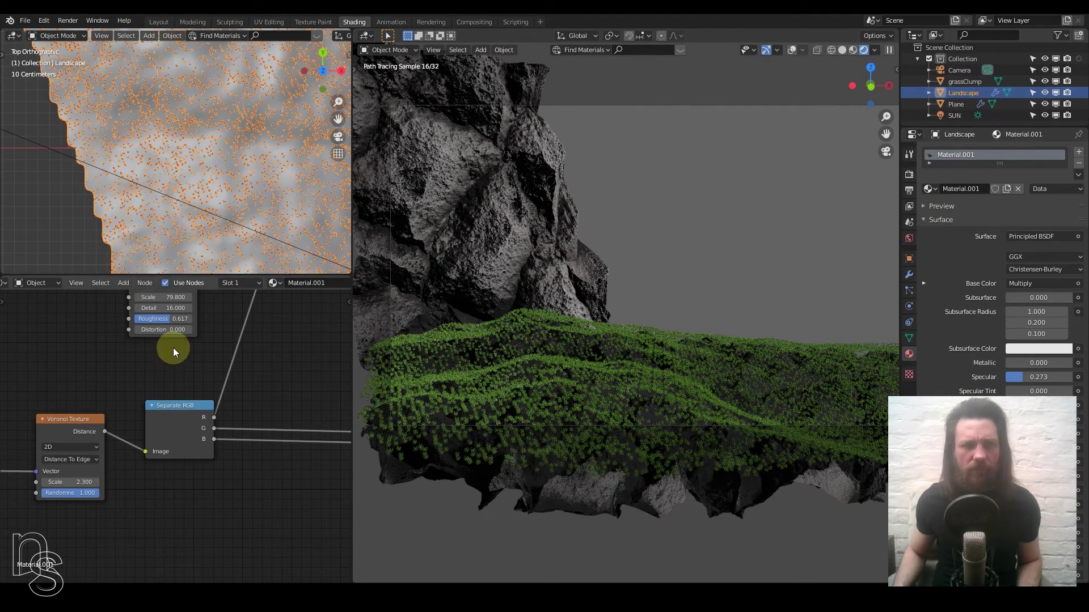
pyautogui.scroll(-3, 178, 428)
pyautogui.scroll(-2, 209, 407)
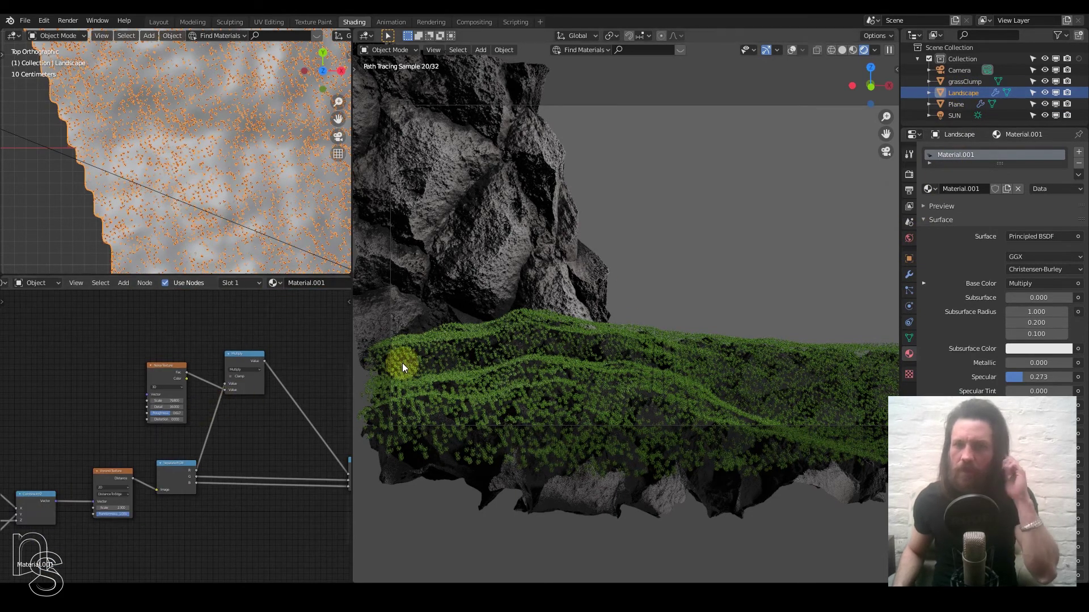
pyautogui.click(909, 292)
pyautogui.click(1044, 264)
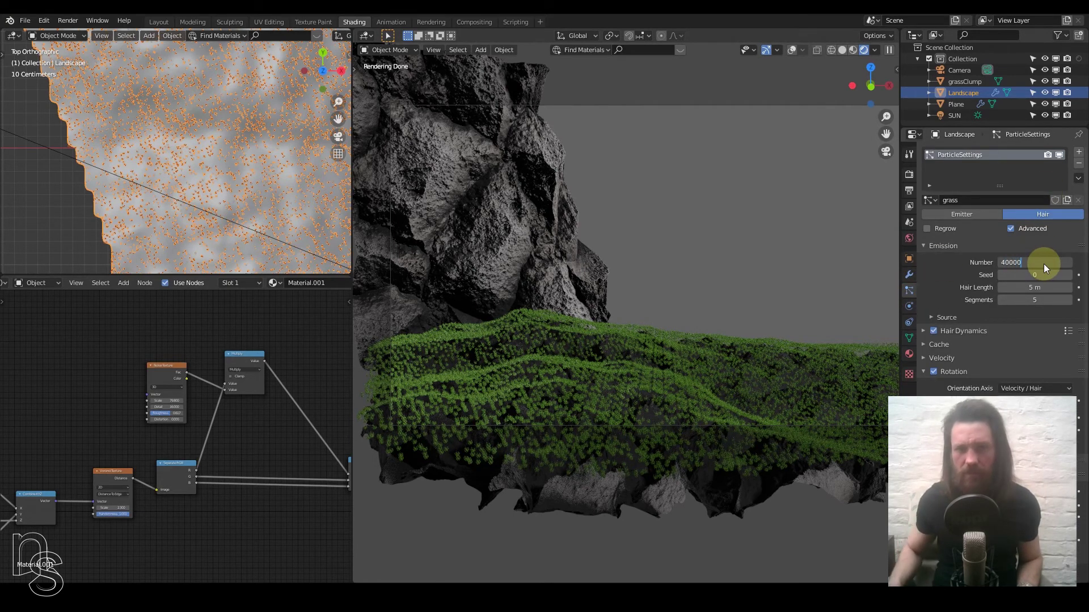
pyautogui.press('Return')
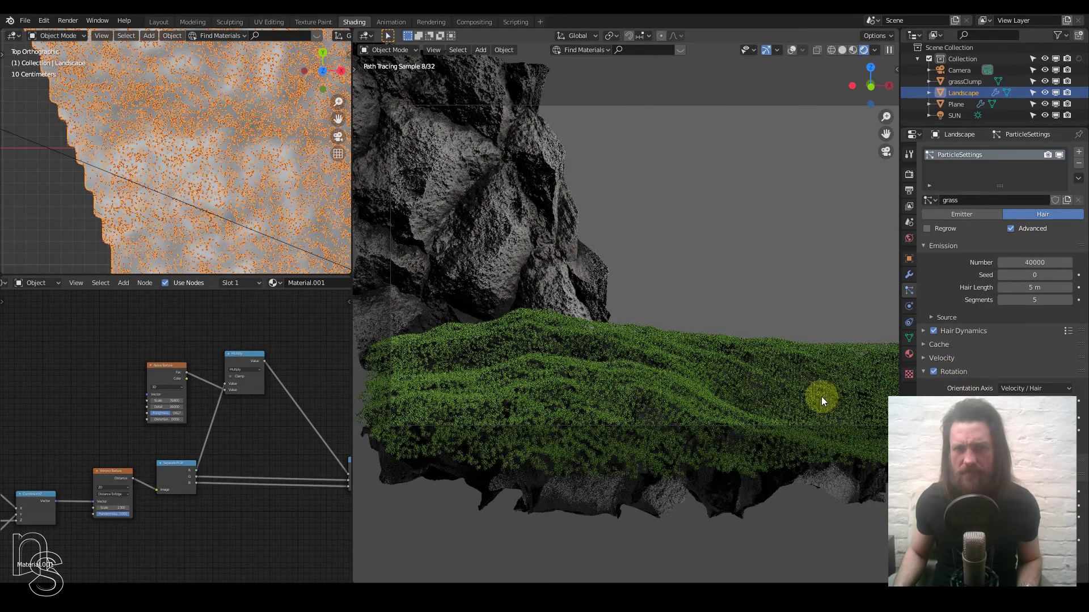
# Set the scale randomness of the rendered grass instances to 0.5
pyautogui.scroll(4, 821, 396)
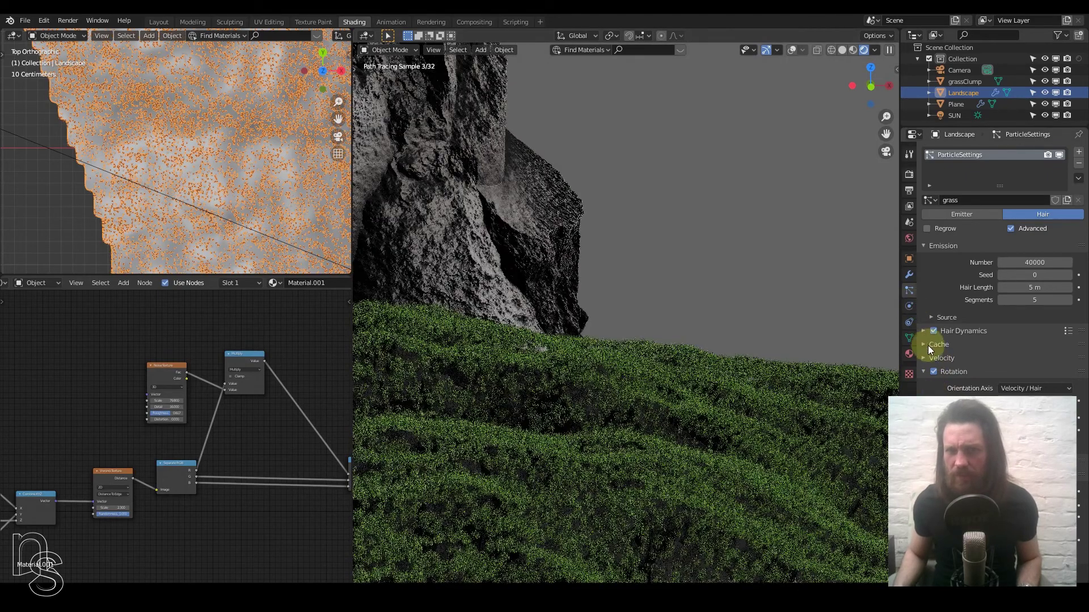
pyautogui.scroll(-6, 930, 351)
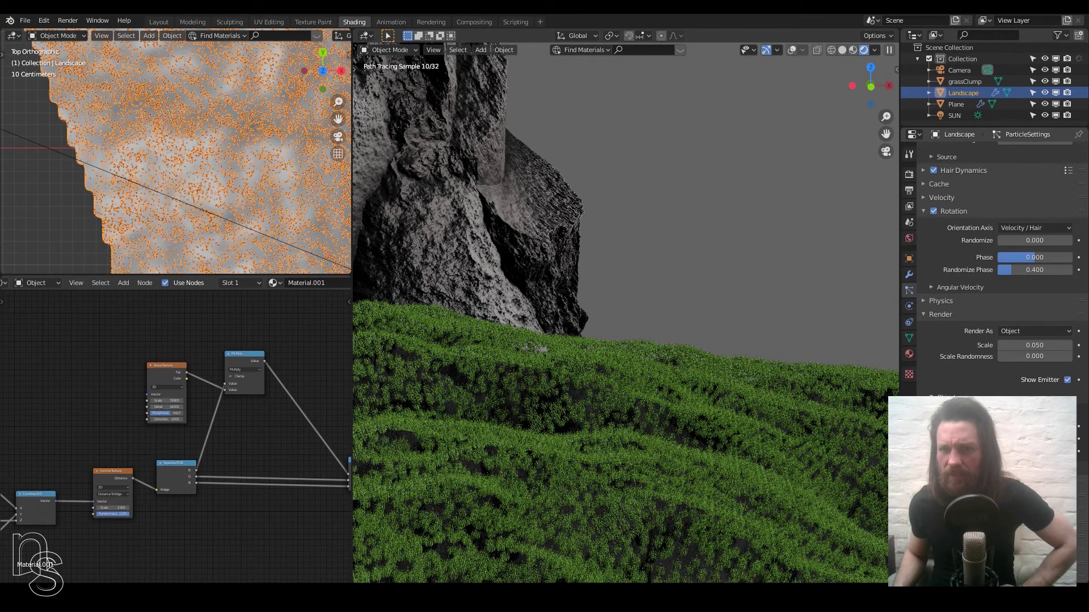
pyautogui.scroll(2, 955, 375)
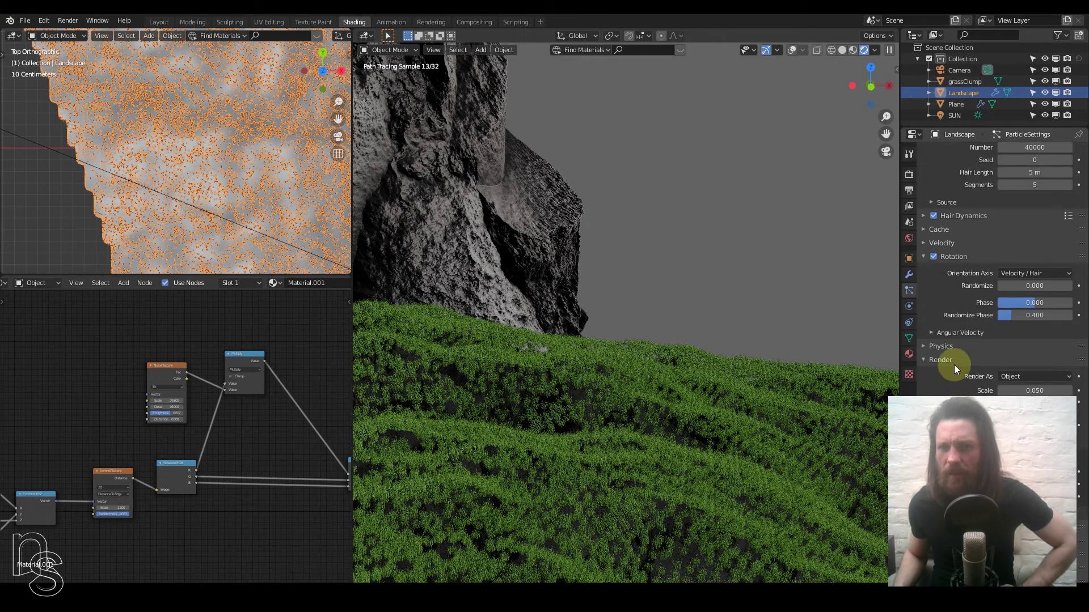
pyautogui.scroll(-2, 948, 348)
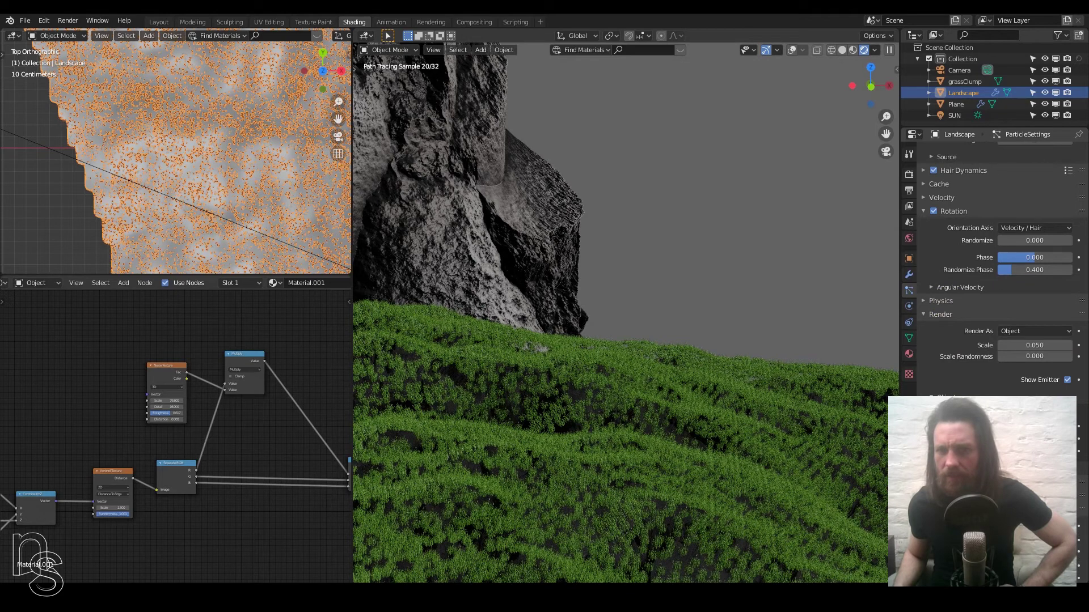
pyautogui.scroll(-3, 1002, 270)
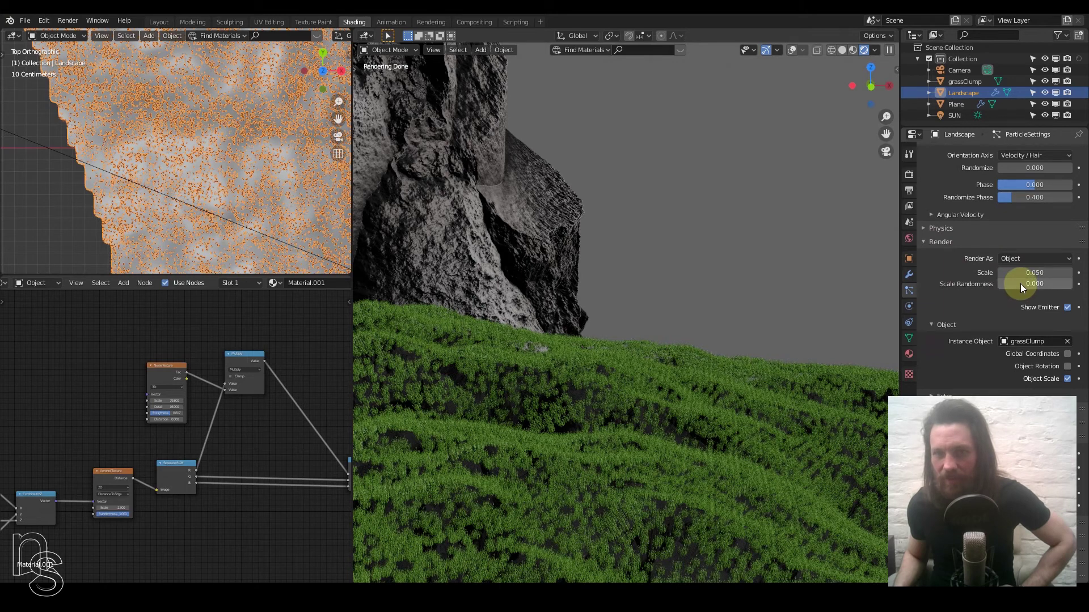
pyautogui.click(1020, 283)
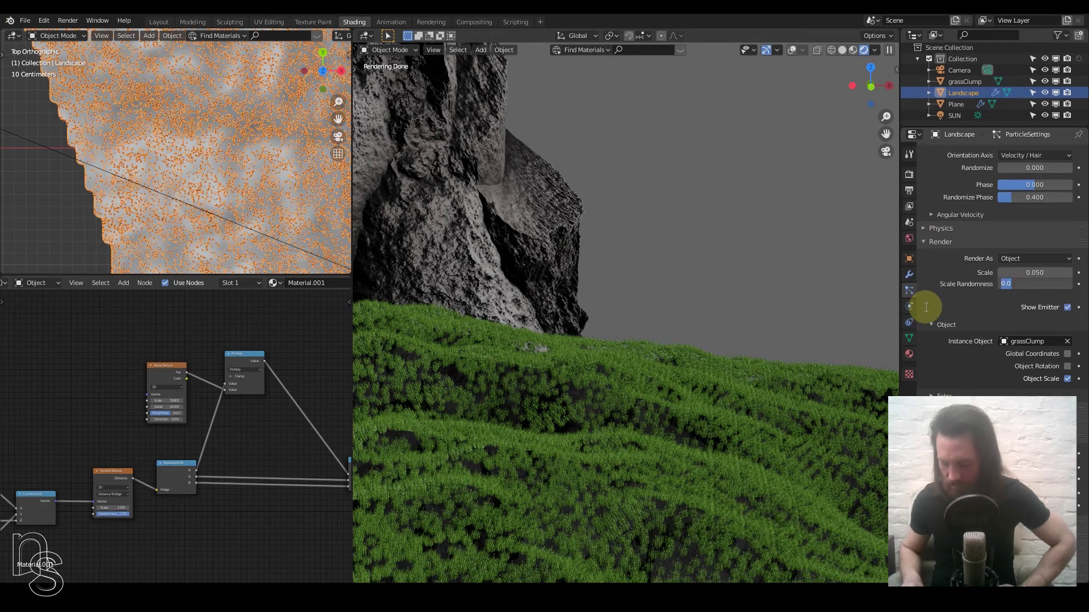
pyautogui.write('.5')
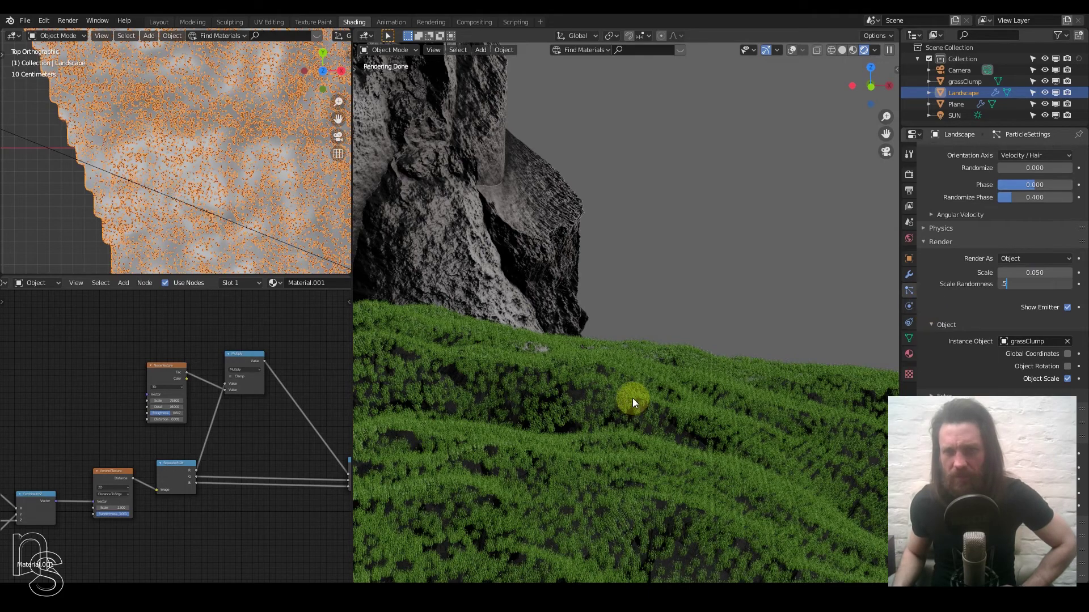
pyautogui.press('Return')
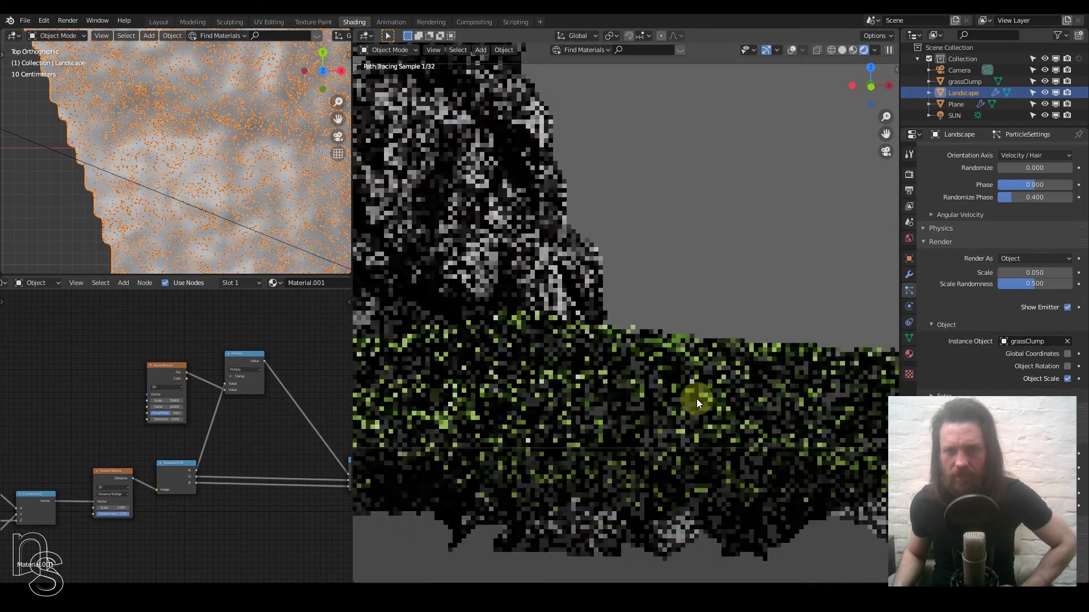
# Set the hair length of the landscape's grass particle system to 10 m
pyautogui.click(908, 275)
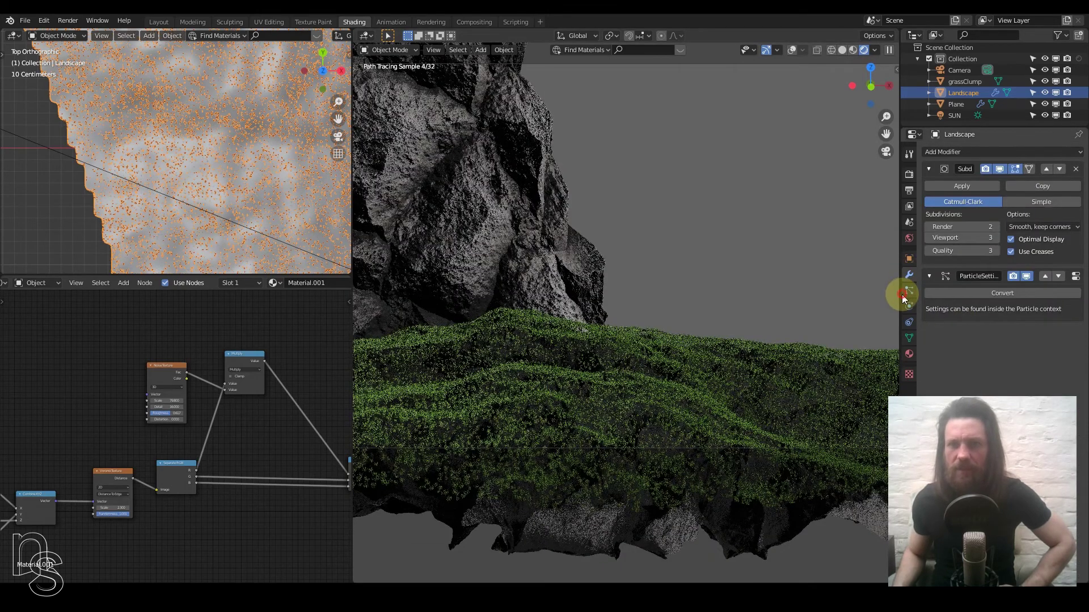
pyautogui.click(905, 293)
pyautogui.scroll(8, 972, 296)
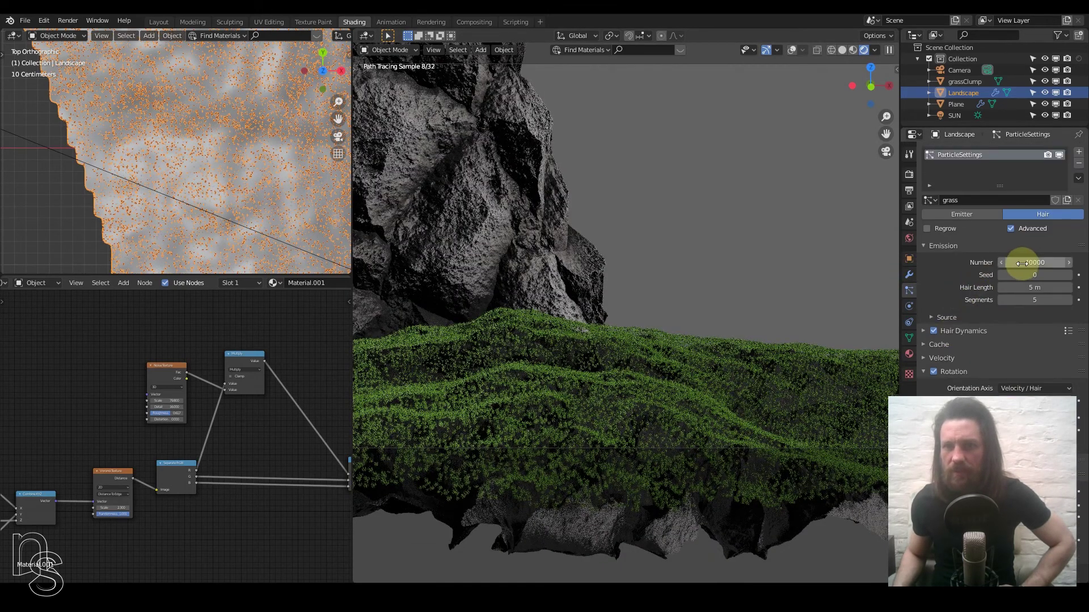
pyautogui.click(1031, 288)
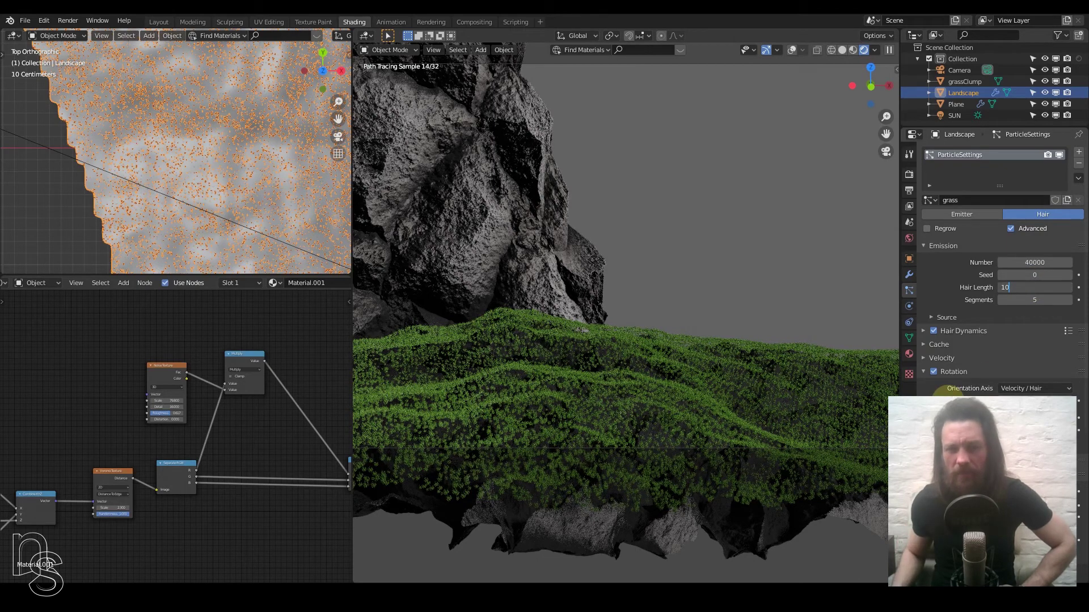
pyautogui.press('Return')
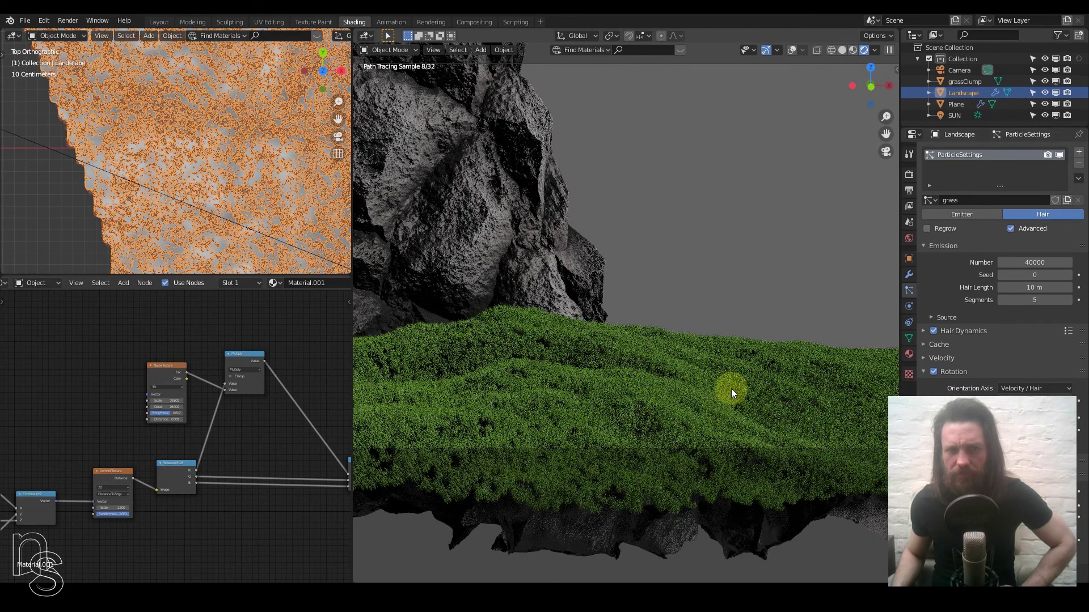
# Adjust the render scale of the grass instances through several values until they form a dense, fairly short cover over the landscape
pyautogui.scroll(-5, 1058, 345)
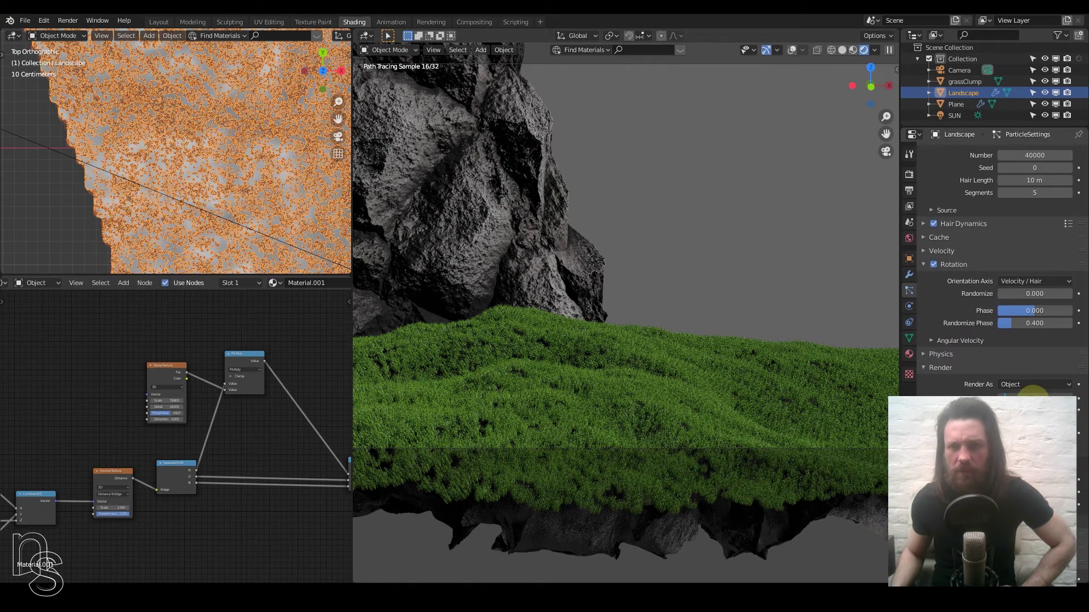
pyautogui.press('Return')
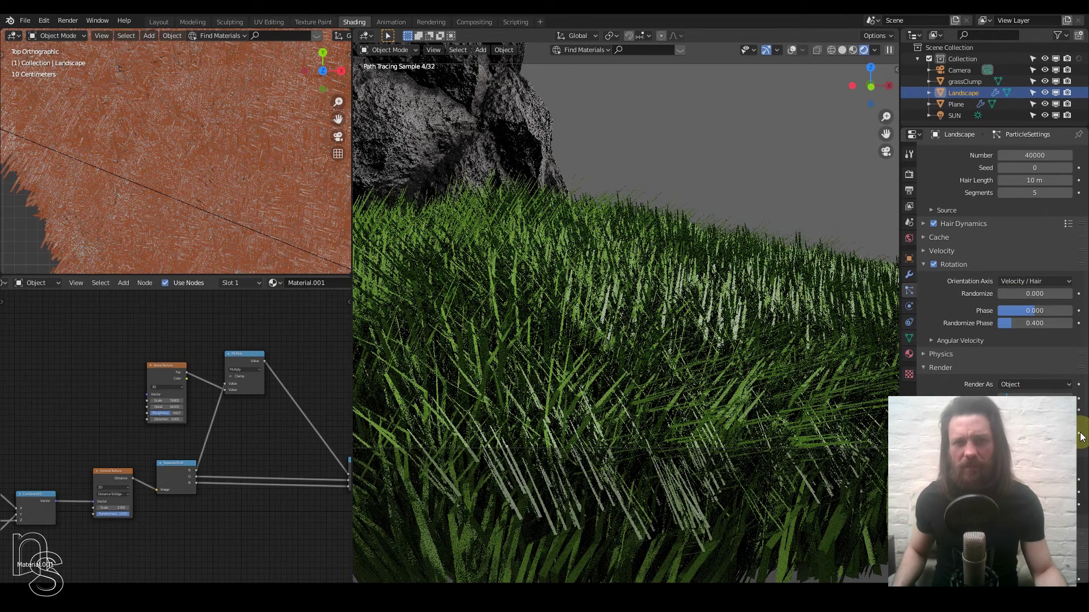
pyautogui.press('Return')
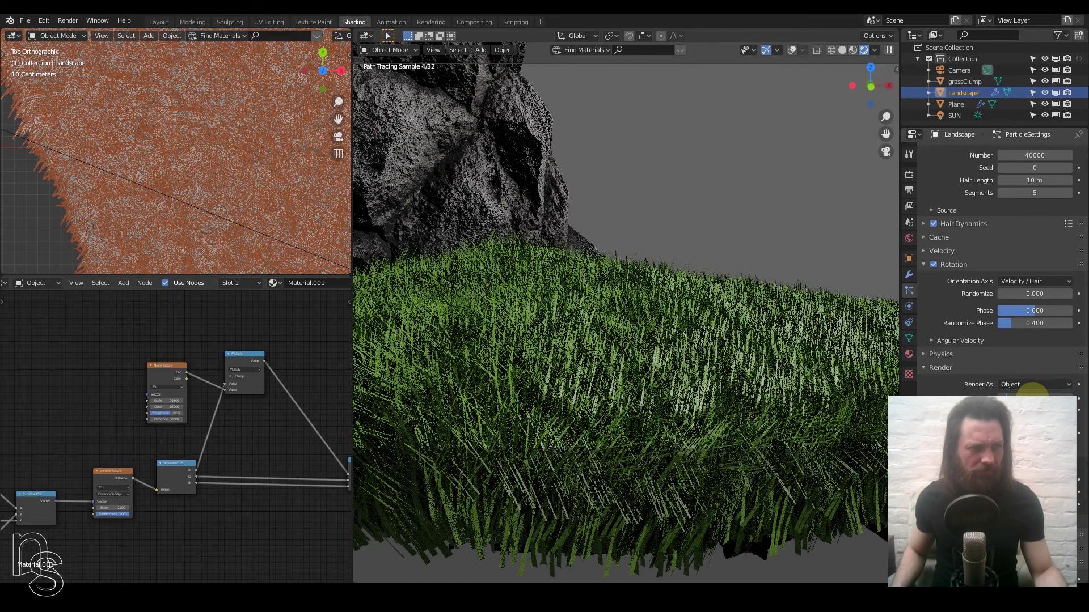
pyautogui.press('Return')
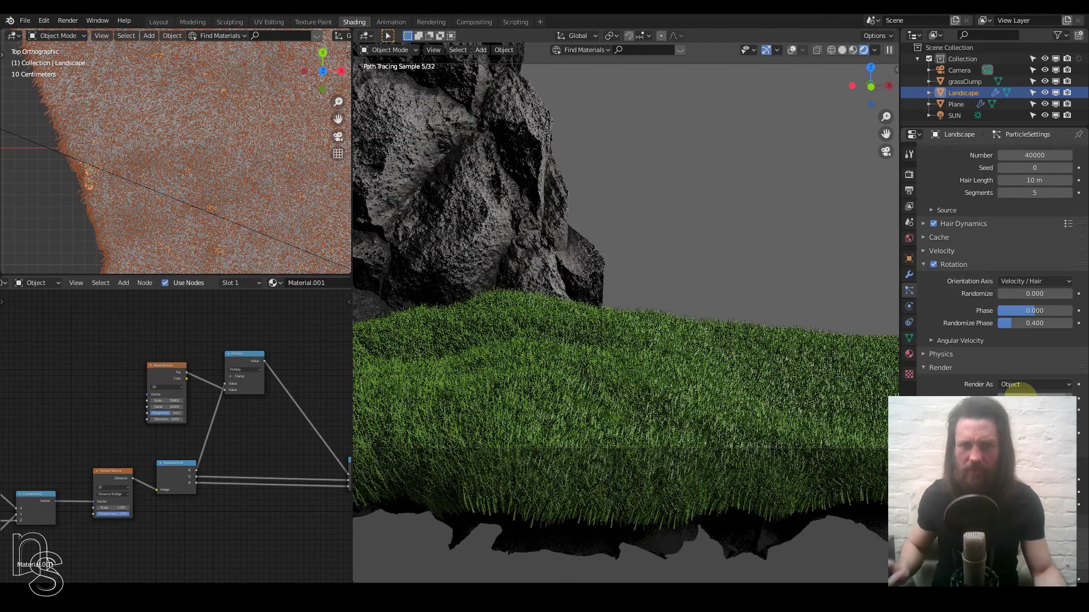
# Shift the base color of the grassClump material to a yellower olive green
pyautogui.scroll(-1, 690, 343)
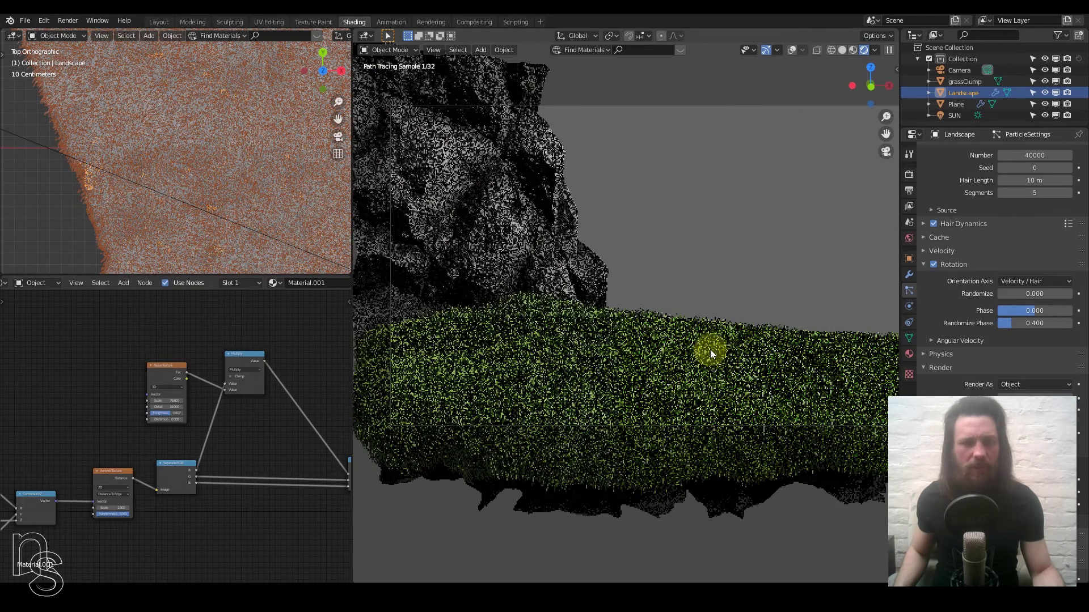
pyautogui.scroll(-1, 709, 350)
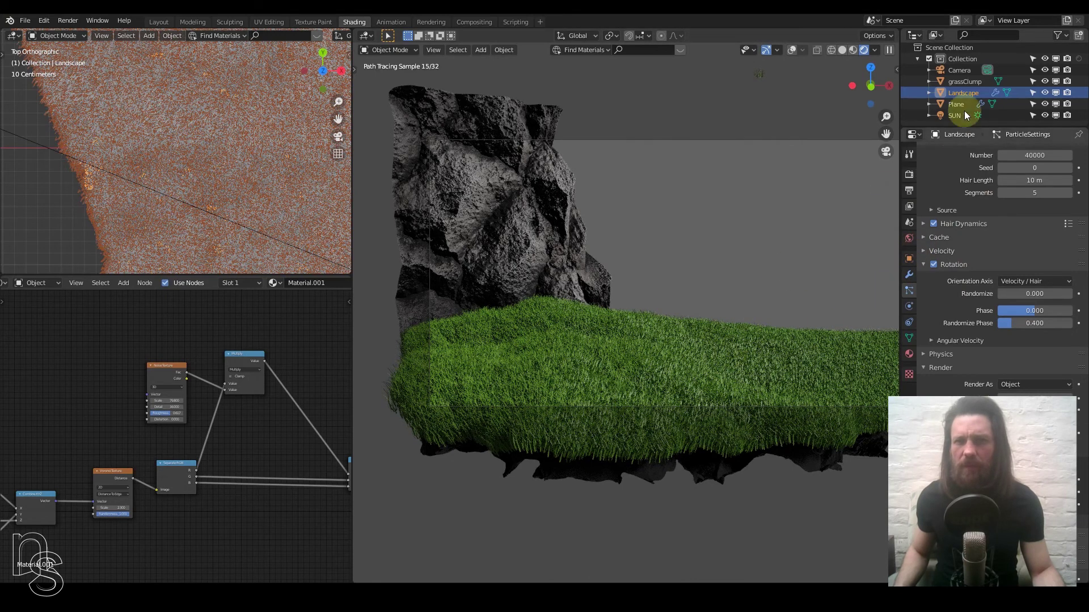
pyautogui.click(959, 82)
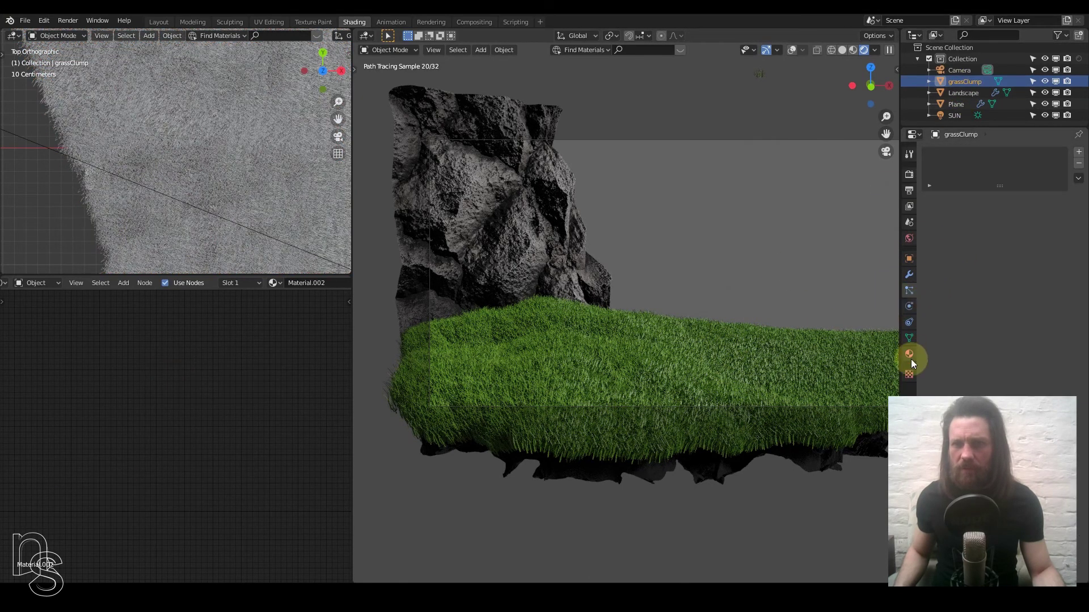
pyautogui.click(909, 353)
pyautogui.click(1022, 286)
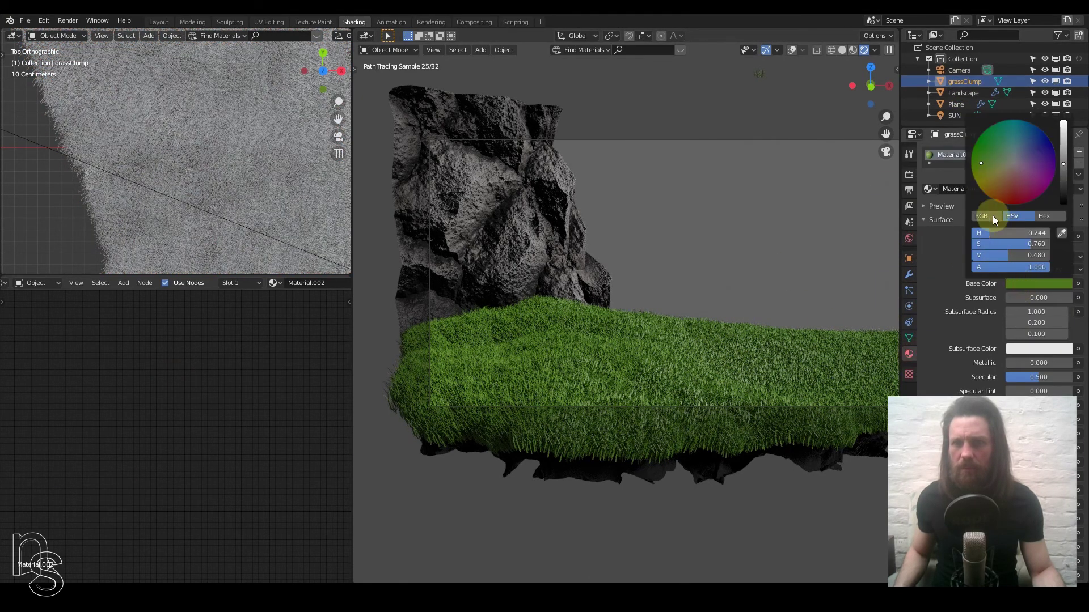
pyautogui.click(986, 172)
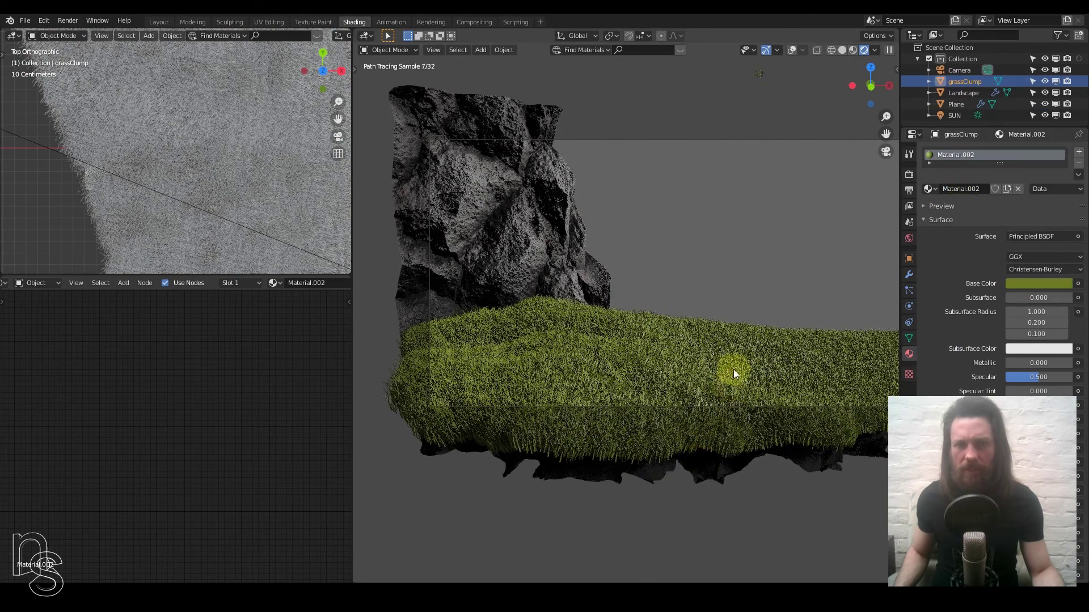
# Return to the landscape's grass particle settings and set the rotation's randomize phase to 0.6
pyautogui.scroll(-2, 735, 393)
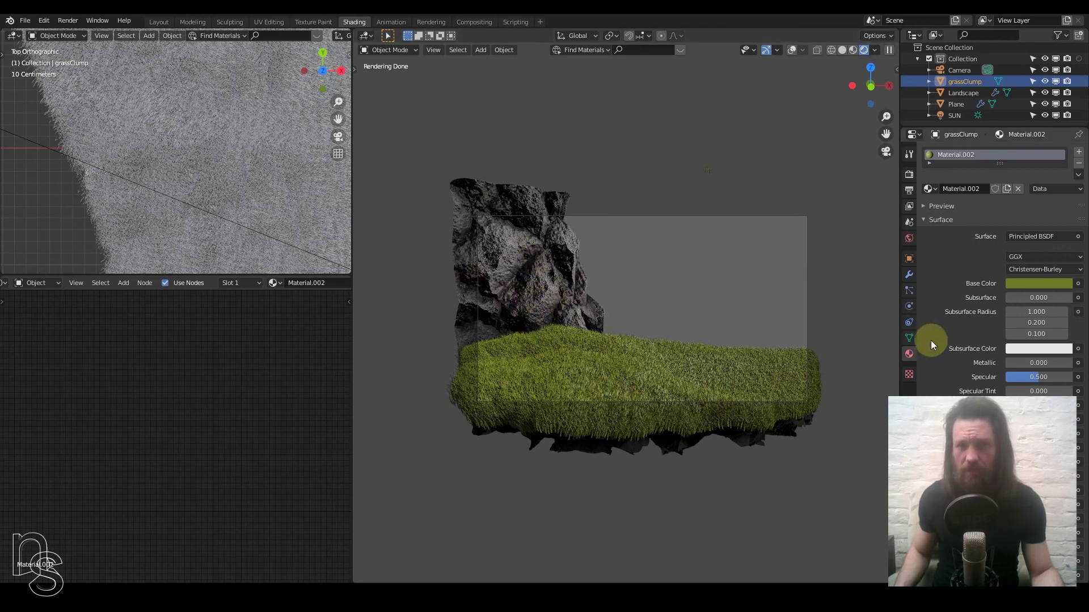
pyautogui.click(680, 370)
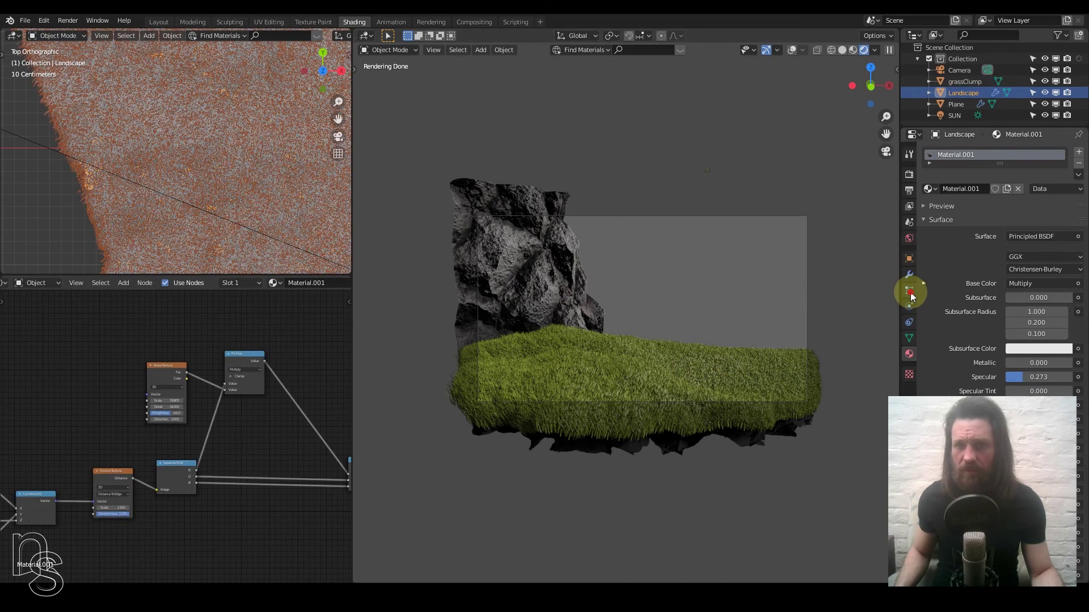
pyautogui.click(908, 290)
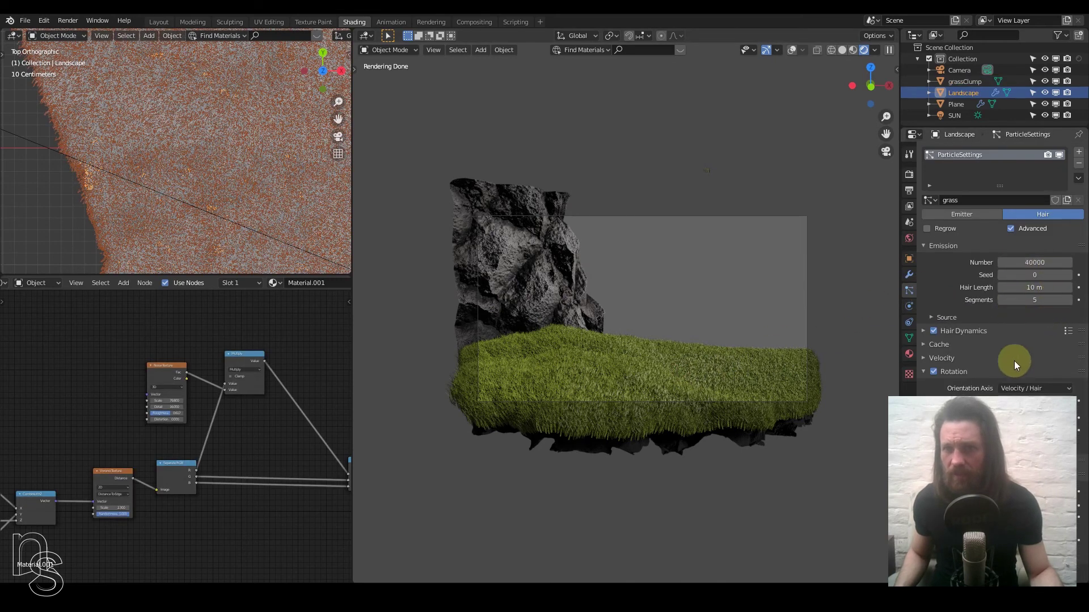
pyautogui.scroll(-2, 1003, 369)
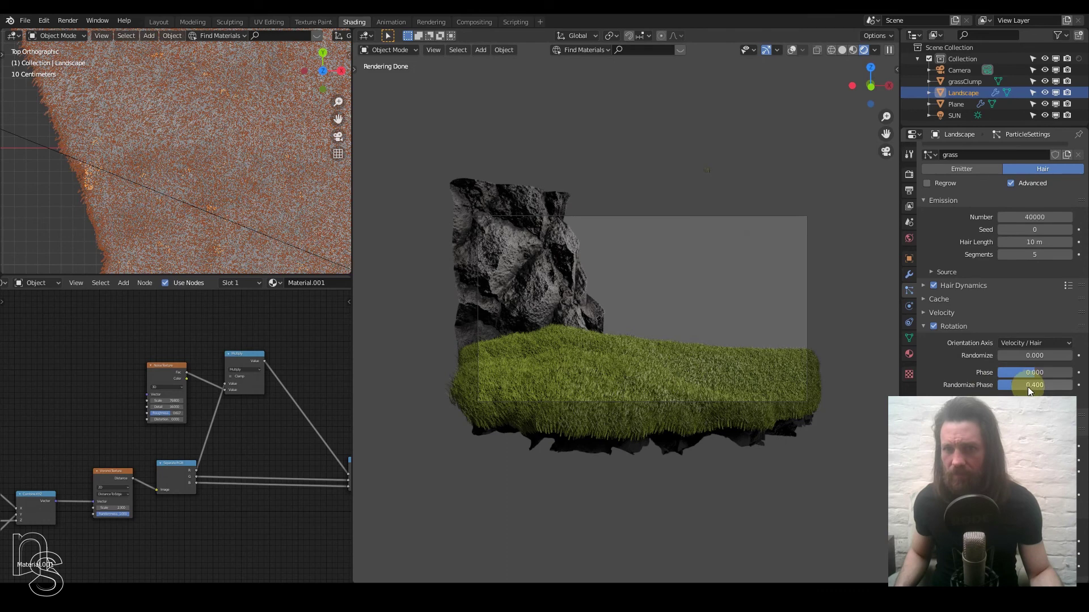
pyautogui.write('.6')
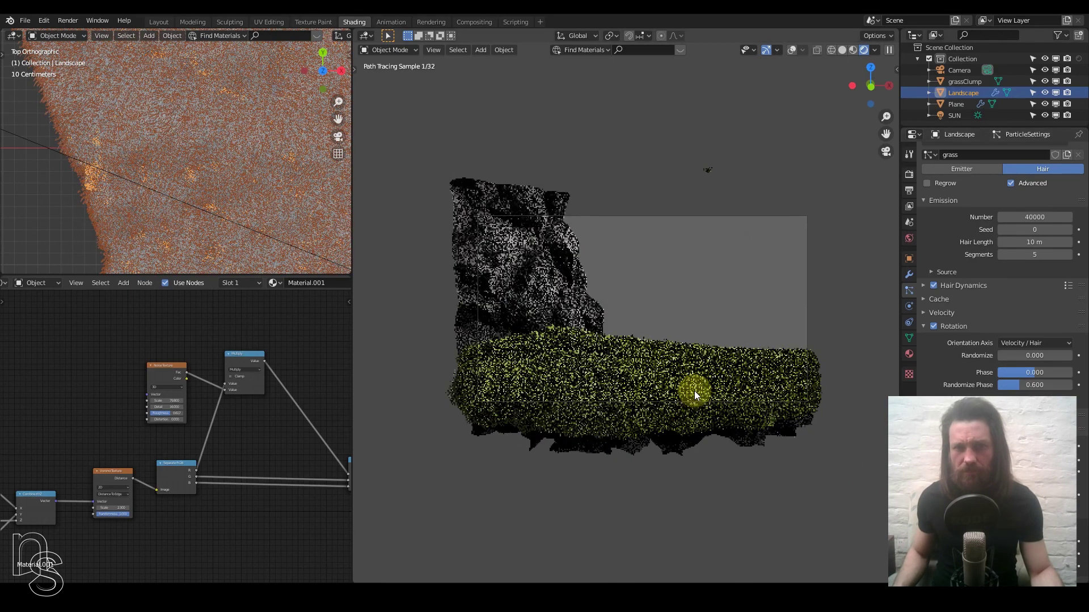
pyautogui.scroll(3, 694, 390)
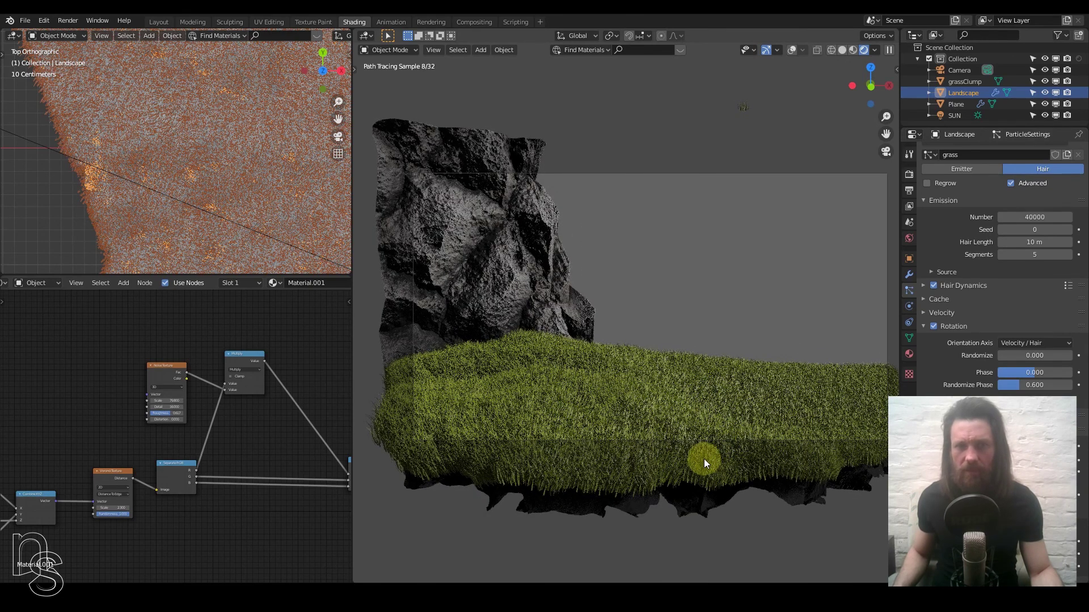
pyautogui.scroll(-2, 699, 439)
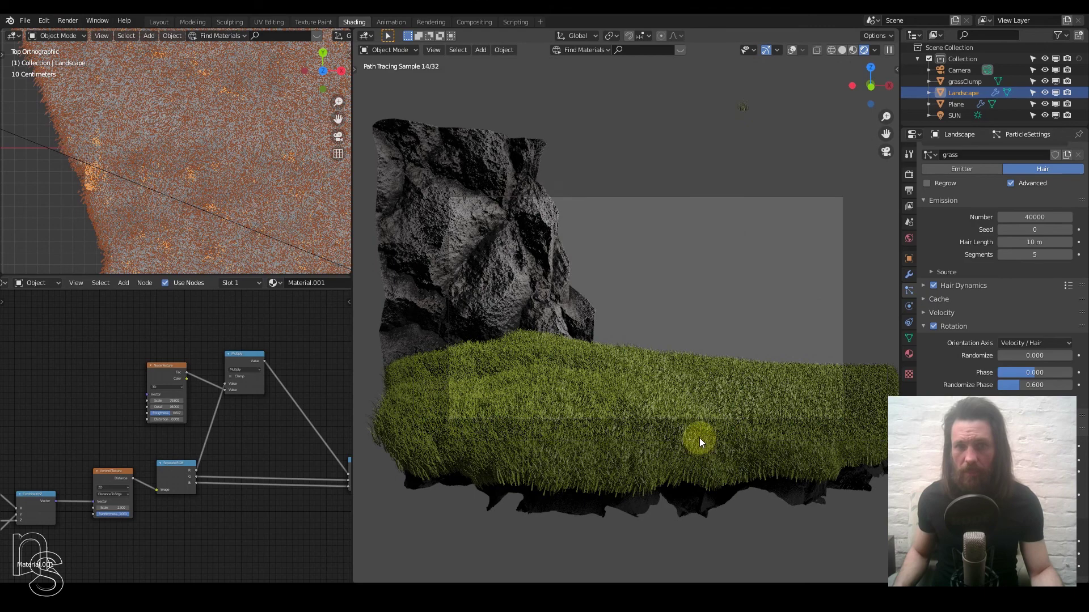